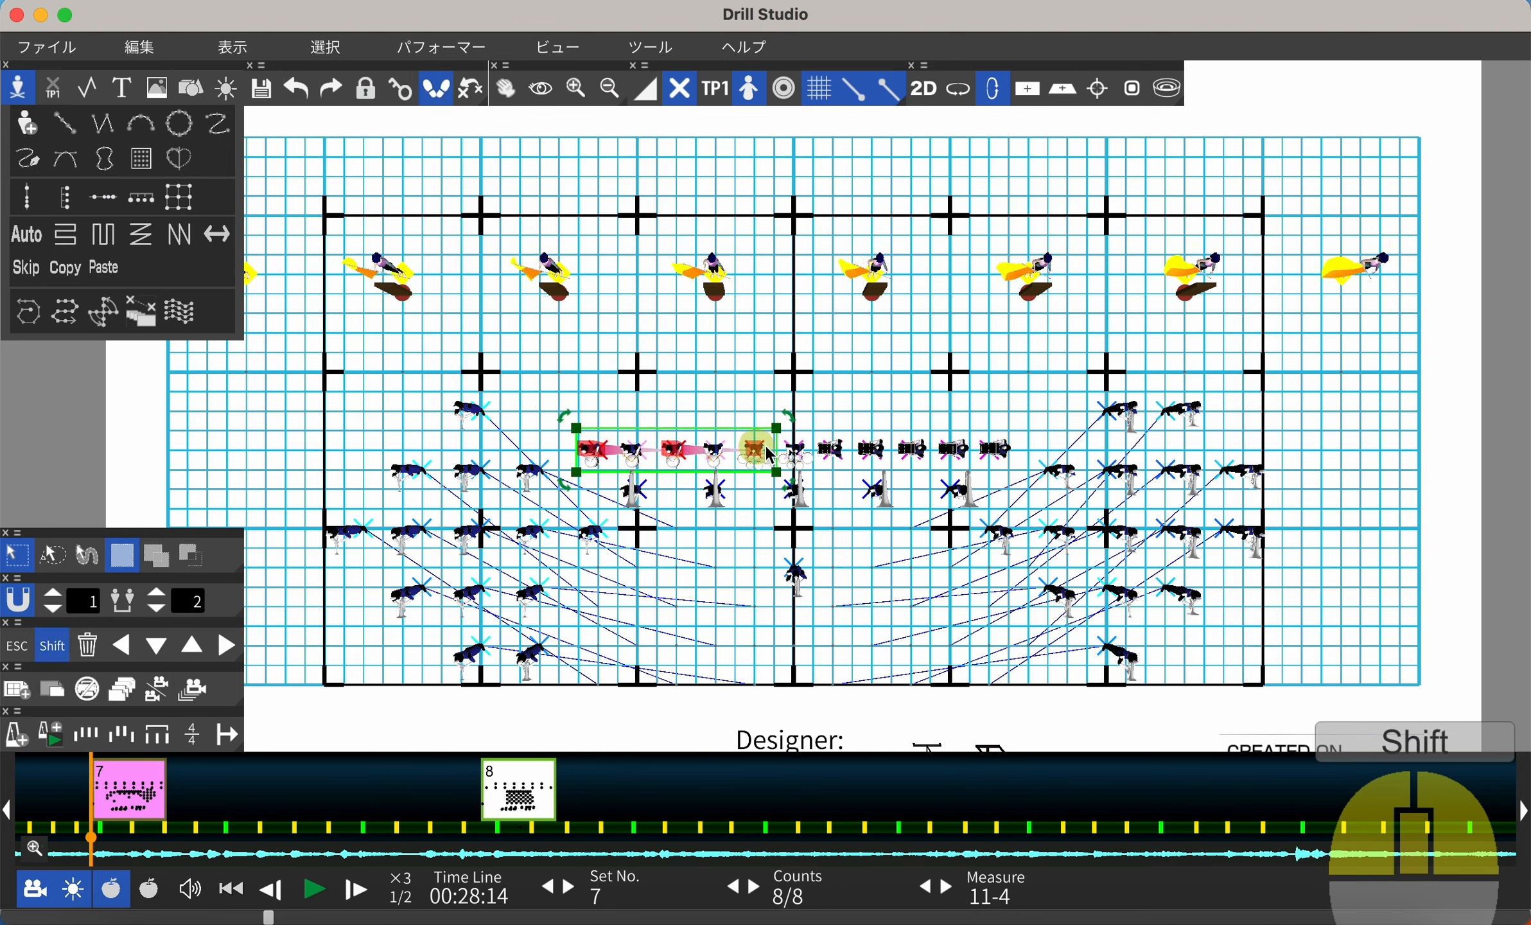
# Step: Move the six selected percussionists up into a back row, then select both percussion rows and compress their spacing
pyautogui.keyDown('shift'); pyautogui.moveTo(770, 455); pyautogui.dragTo(1026, 409); pyautogui.keyUp('shift')
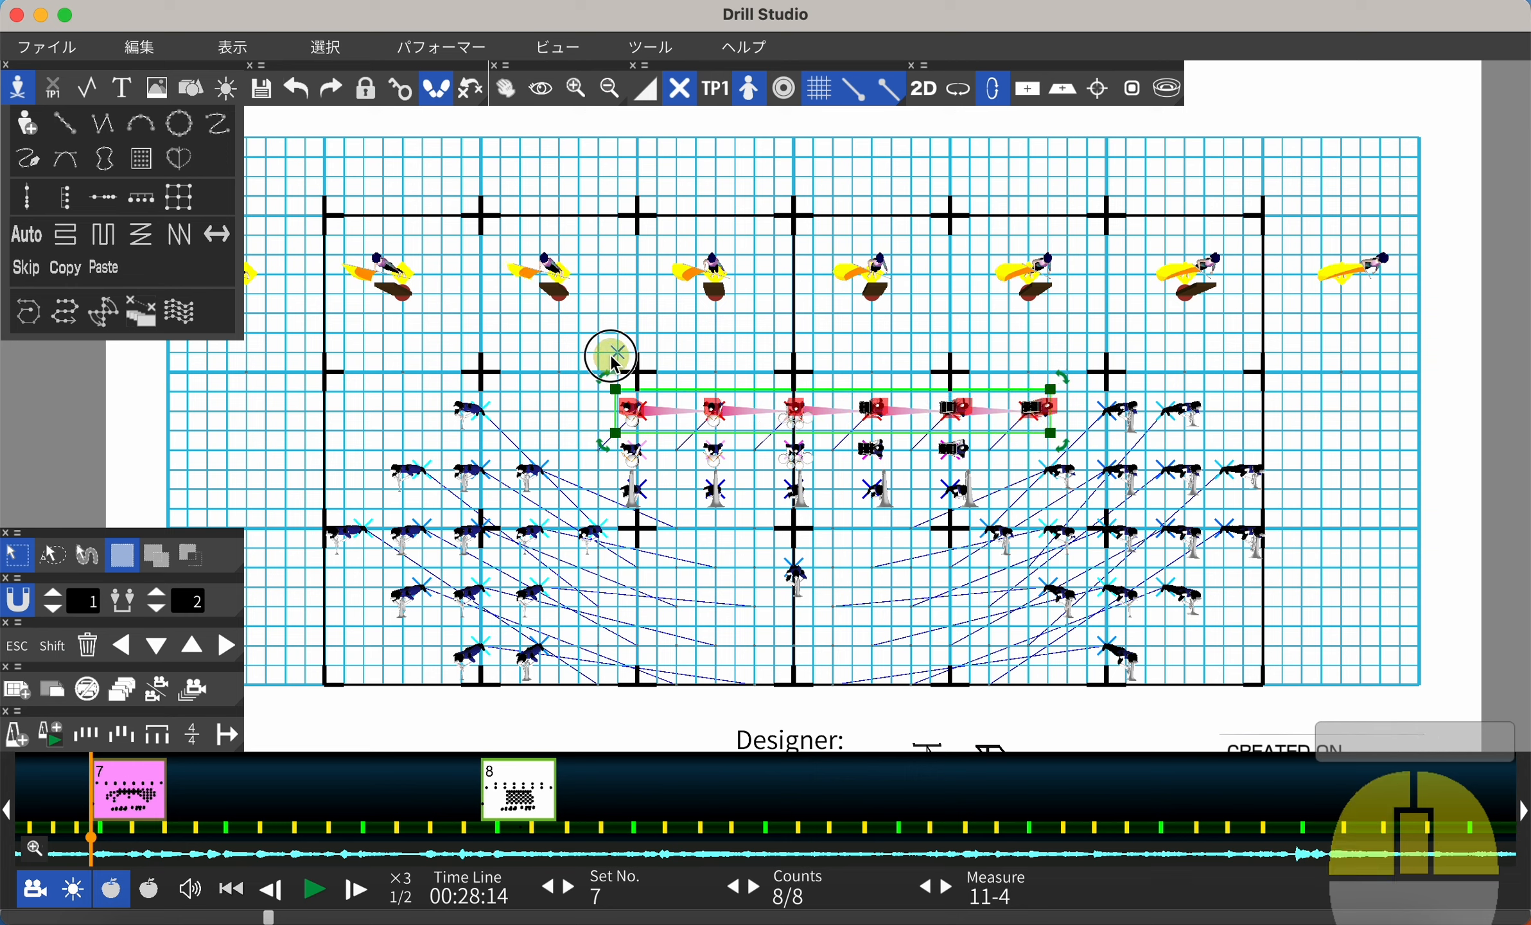
pyautogui.moveTo(614, 366); pyautogui.dragTo(1005, 448)
pyautogui.keyDown('shift'); pyautogui.click(1037, 415); pyautogui.keyUp('shift')
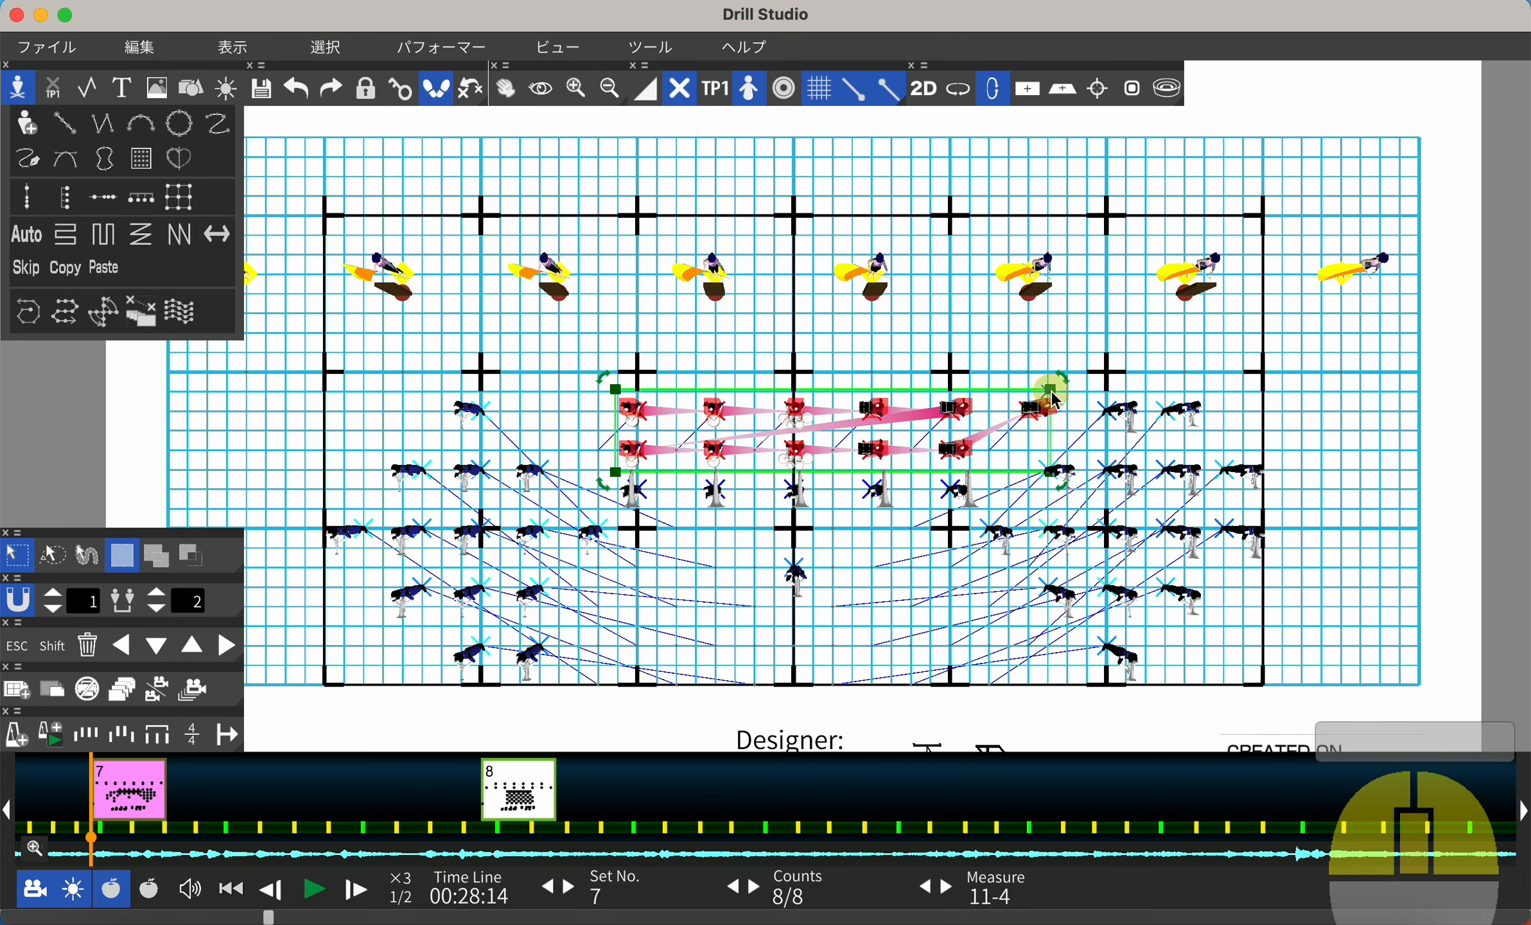
pyautogui.moveTo(1056, 400); pyautogui.dragTo(820, 249)
pyautogui.scroll(4, 818, 437)
pyautogui.scroll(2, 818, 437)
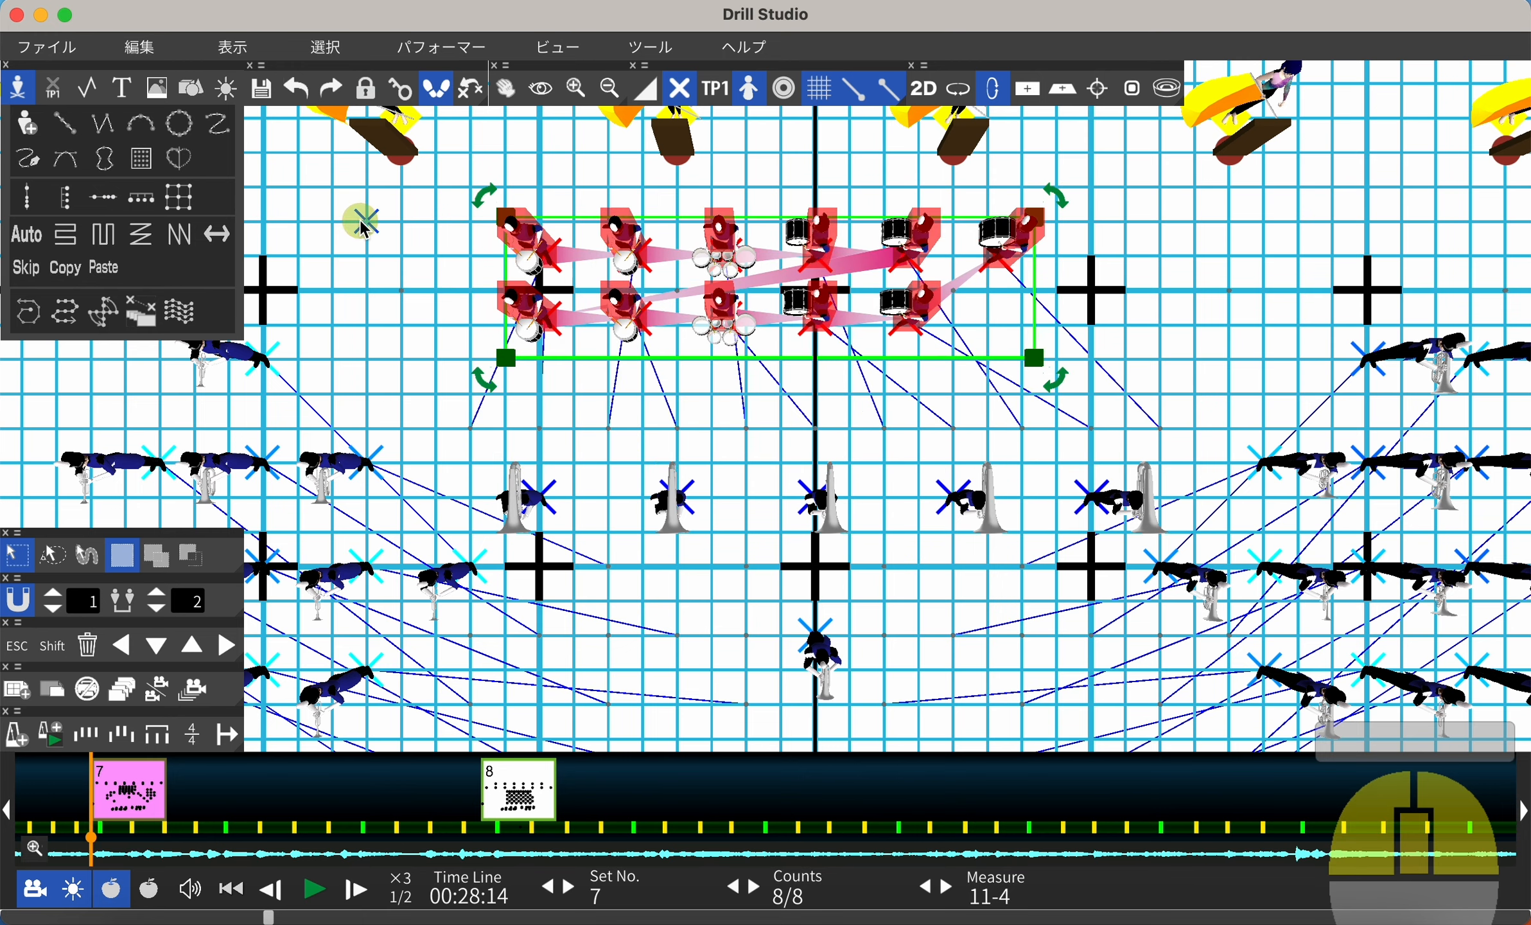
# Step: Spread the percussion columns by instrument group and centre the two-row block on the field's middle line
pyautogui.click(185, 200)
pyautogui.click(675, 324)
pyautogui.click(762, 318)
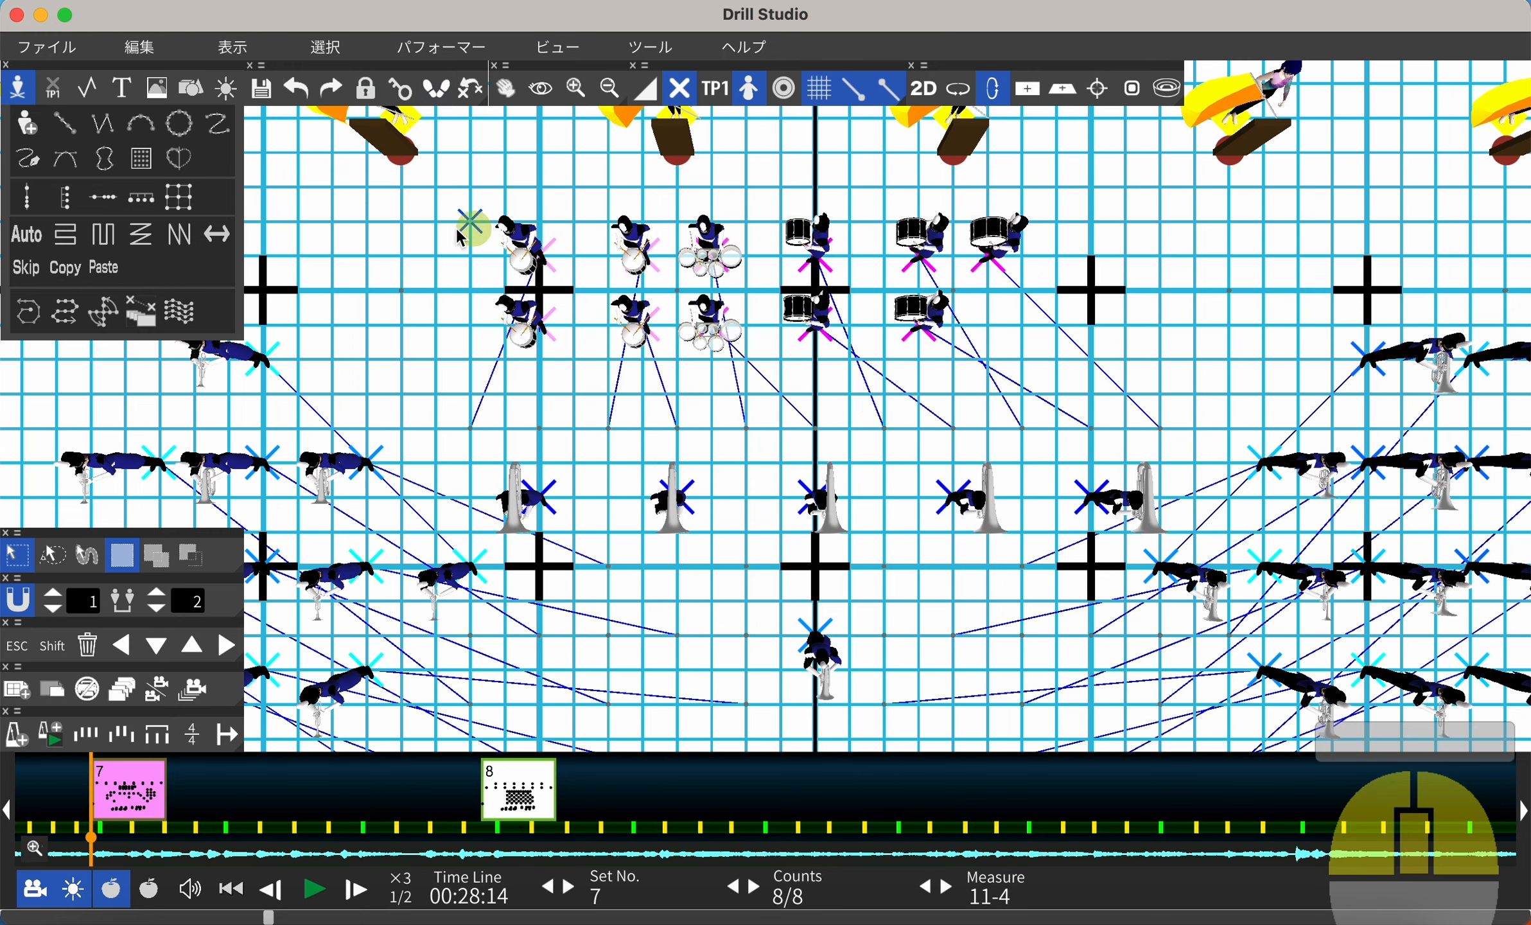
pyautogui.moveTo(407, 224); pyautogui.dragTo(613, 331)
pyautogui.click(845, 253)
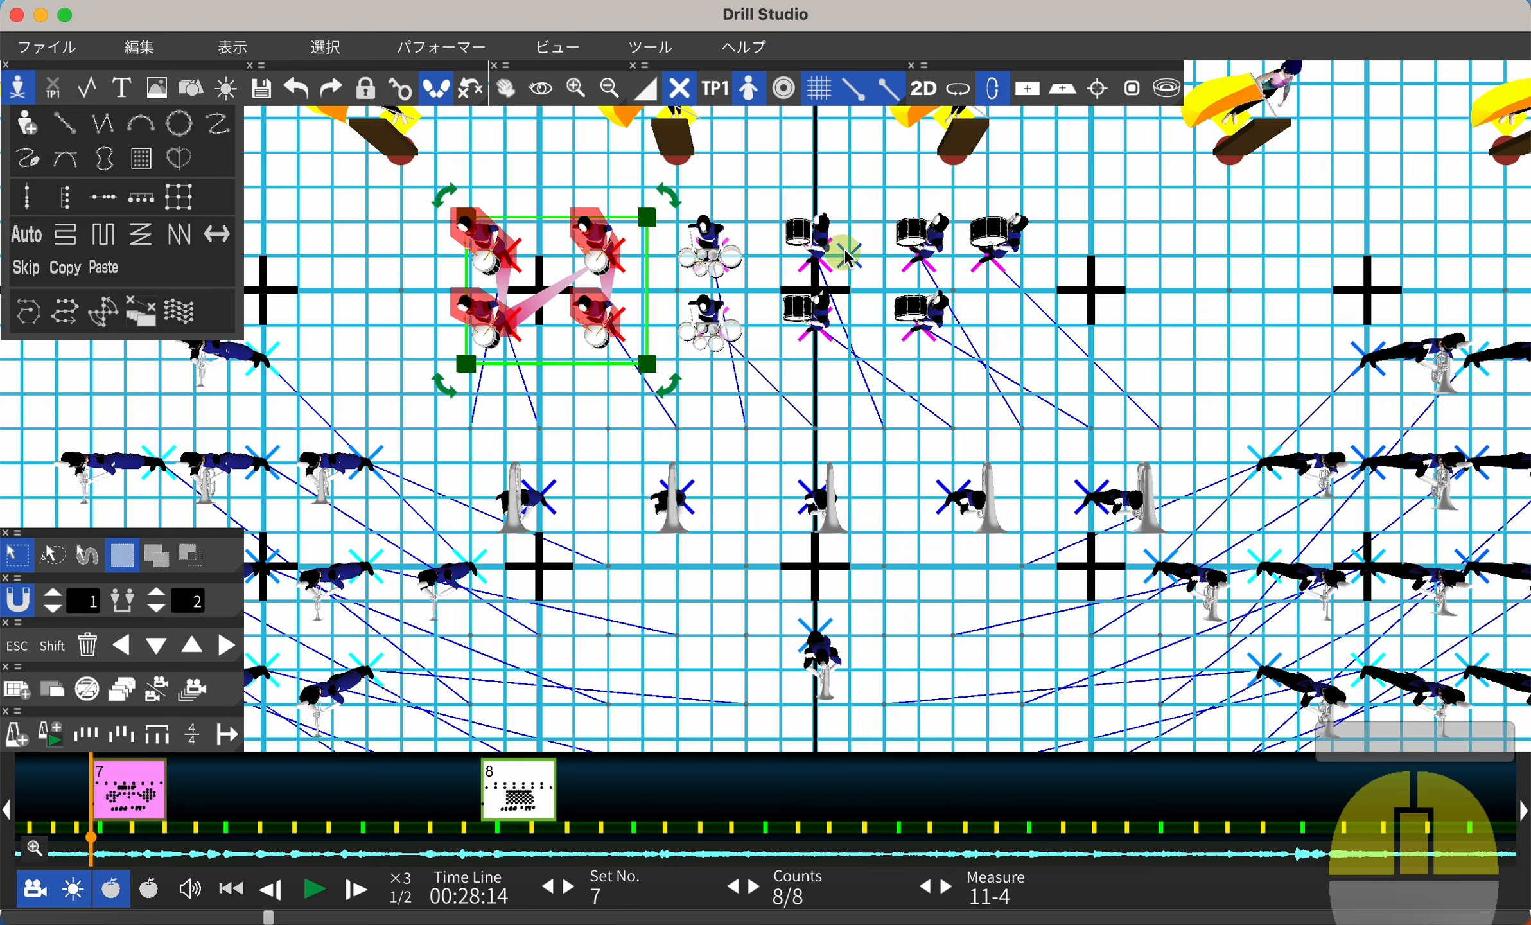
pyautogui.moveTo(993, 252); pyautogui.dragTo(1022, 257)
pyautogui.moveTo(1160, 208); pyautogui.dragTo(459, 372)
pyautogui.moveTo(506, 324); pyautogui.dragTo(537, 324)
# Step: Tighten the five-player tuba row and centre it on the field's middle line below the percussion block
pyautogui.rightClick(715, 403)
pyautogui.moveTo(871, 429); pyautogui.dragTo(865, 385, button='middle')
pyautogui.moveTo(482, 392); pyautogui.dragTo(848, 492)
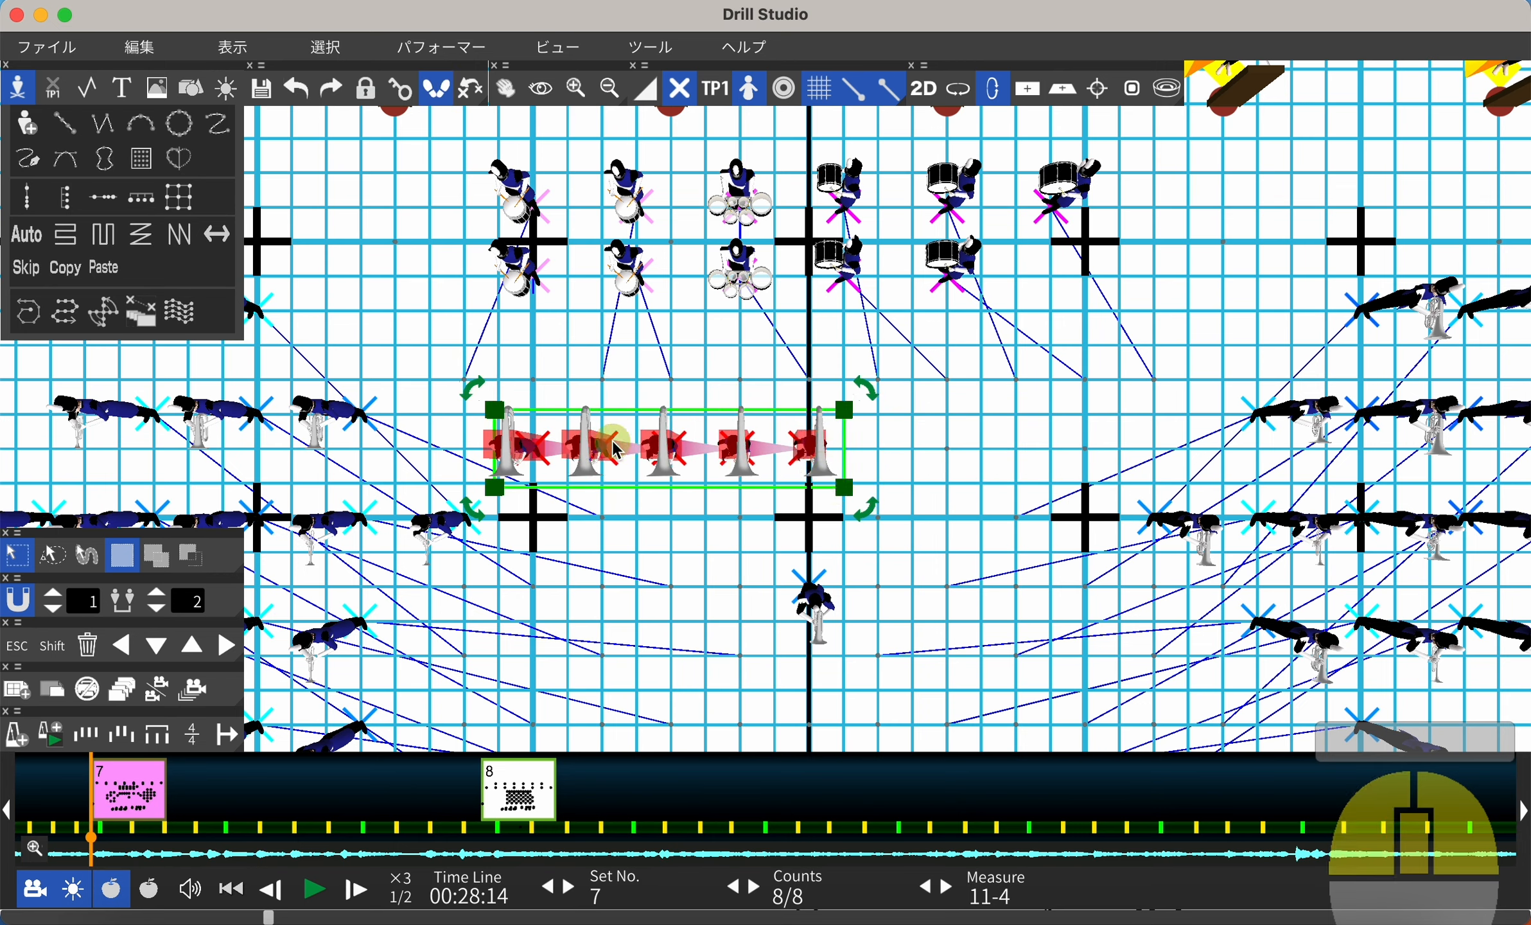
pyautogui.moveTo(662, 452); pyautogui.dragTo(807, 446)
pyautogui.rightClick(905, 521)
# Step: Move the lone player on the centre line farther from the tuba row, toward the designer label
pyautogui.scroll(5, 905, 521)
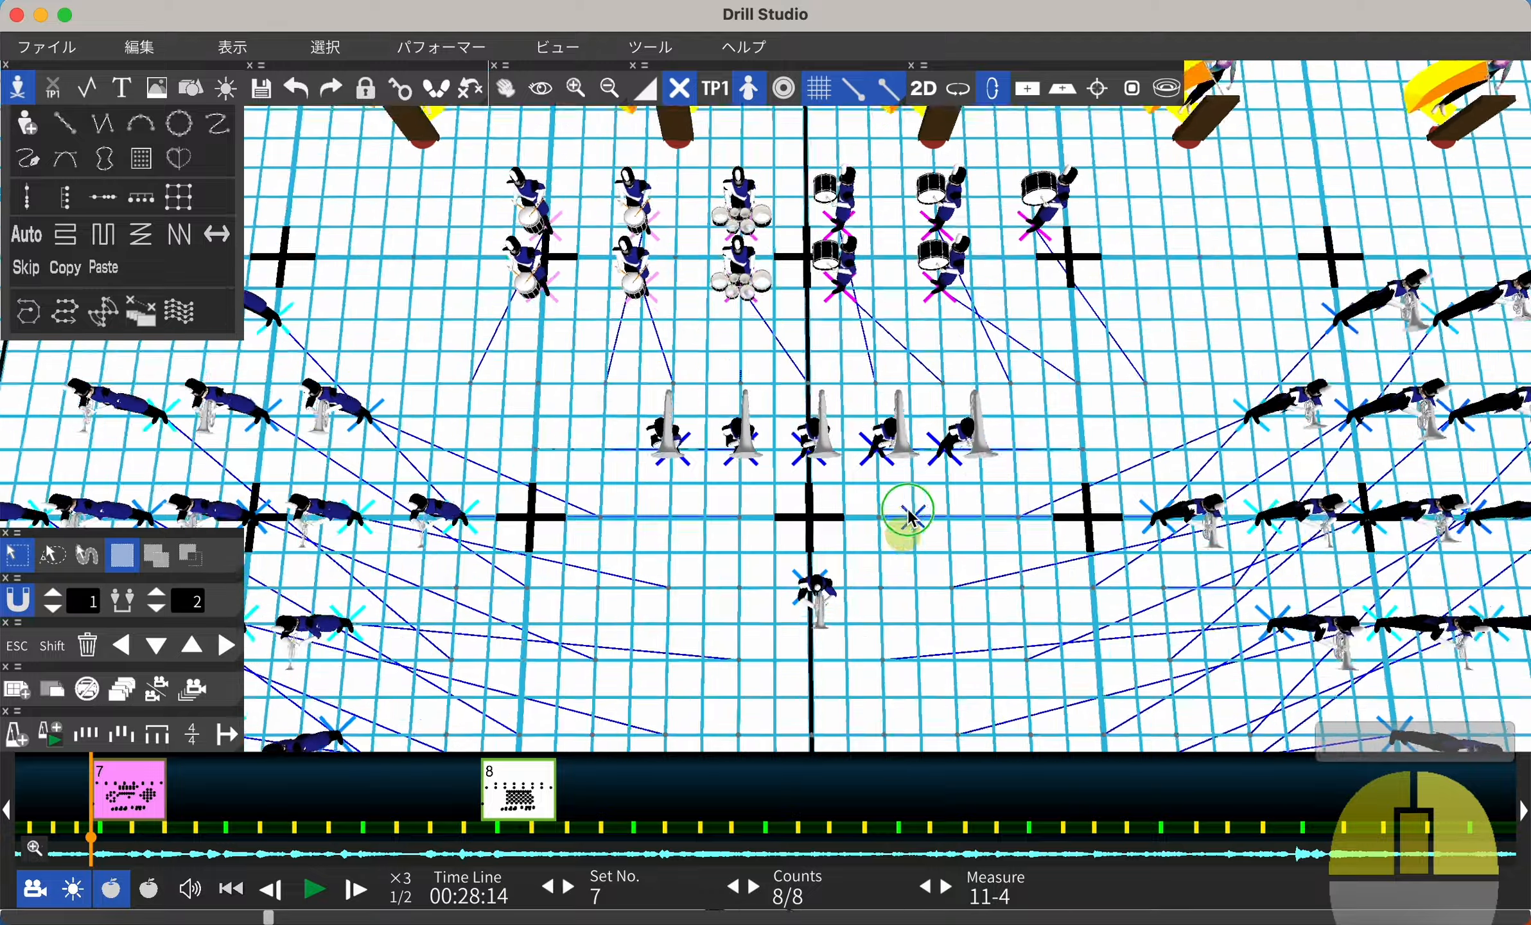
pyautogui.scroll(3, 905, 530)
pyautogui.moveTo(806, 562); pyautogui.dragTo(802, 632)
pyautogui.rightClick(891, 526)
pyautogui.moveTo(884, 446); pyautogui.dragTo(910, 408, button='middle')
pyautogui.moveTo(777, 594); pyautogui.dragTo(815, 539, button='right')
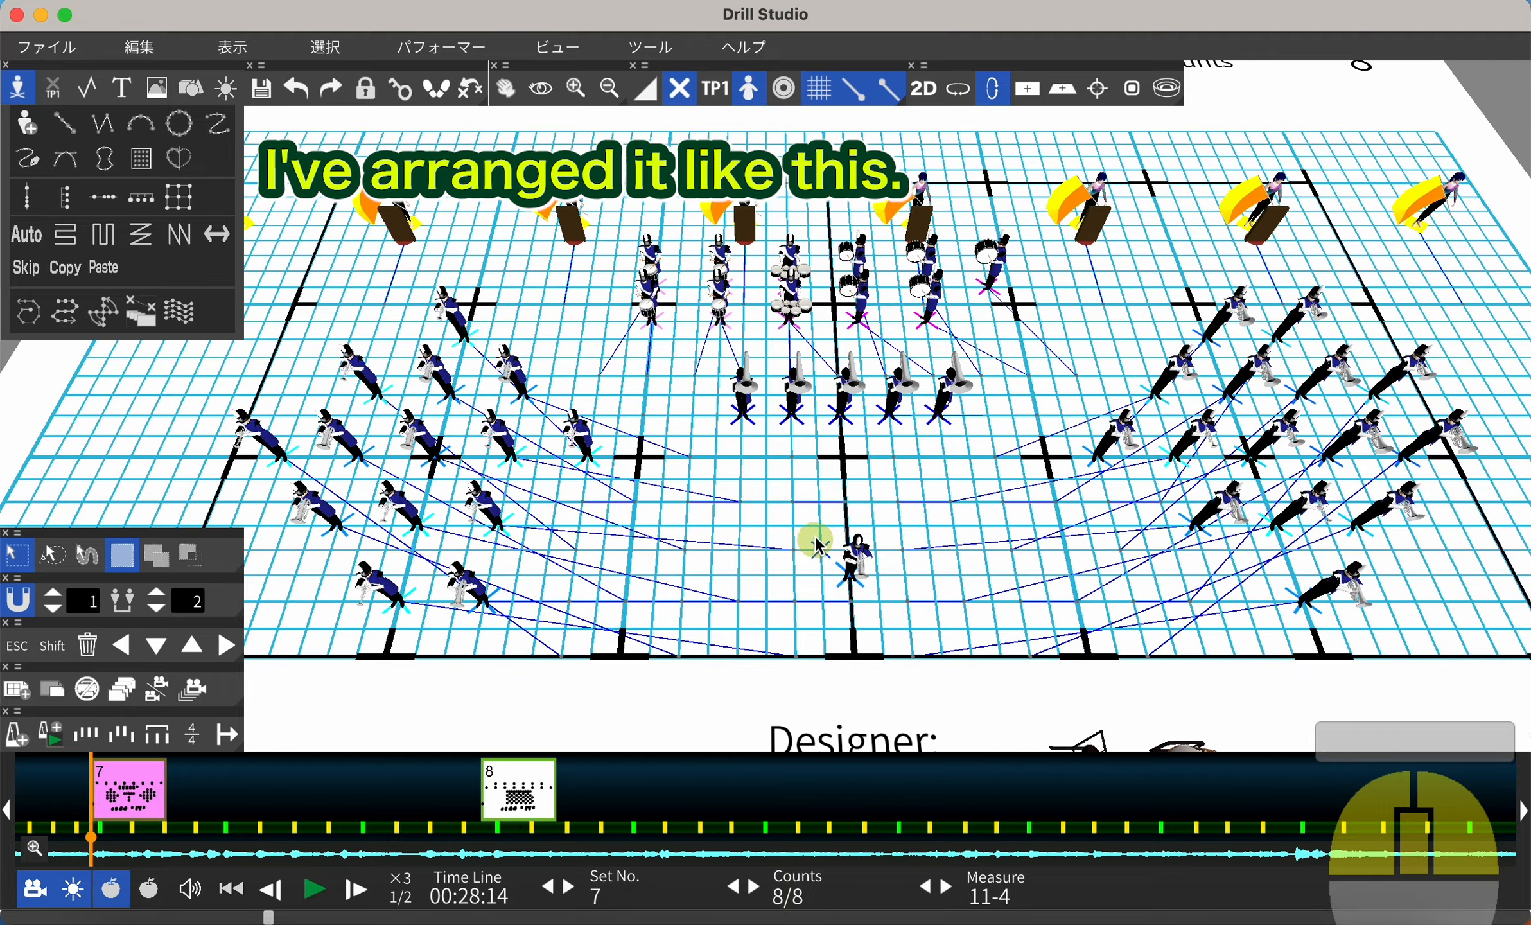
# Step: Compare the formations on sheets 7 and 8 and examine the movement between them on the timeline
pyautogui.click(551, 795)
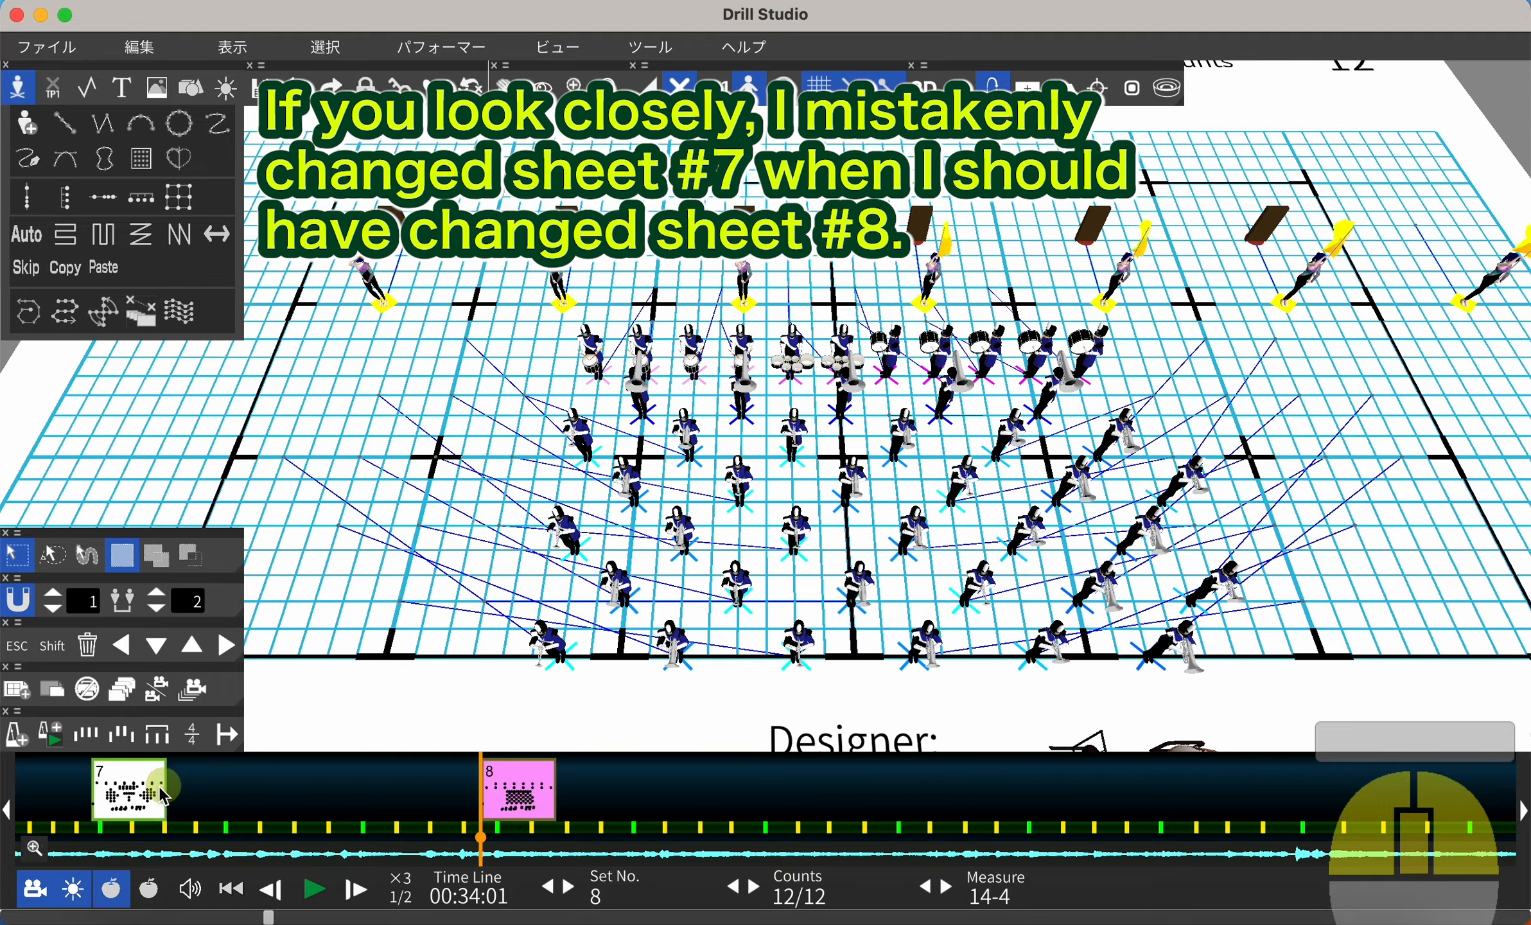
pyautogui.click(131, 802)
pyautogui.click(498, 803)
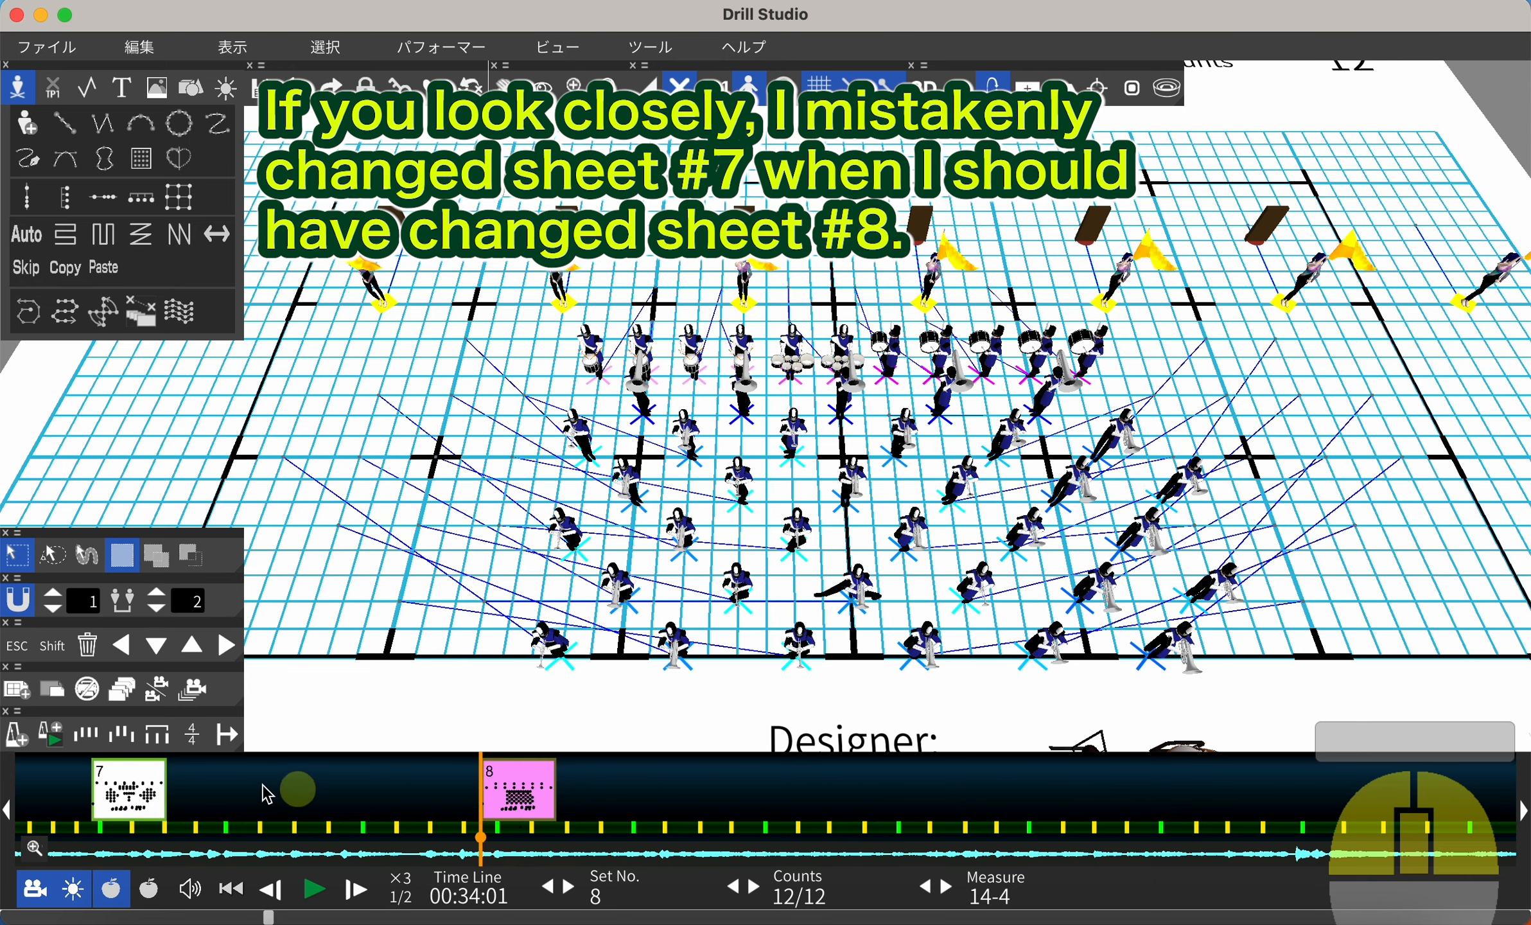
pyautogui.click(145, 799)
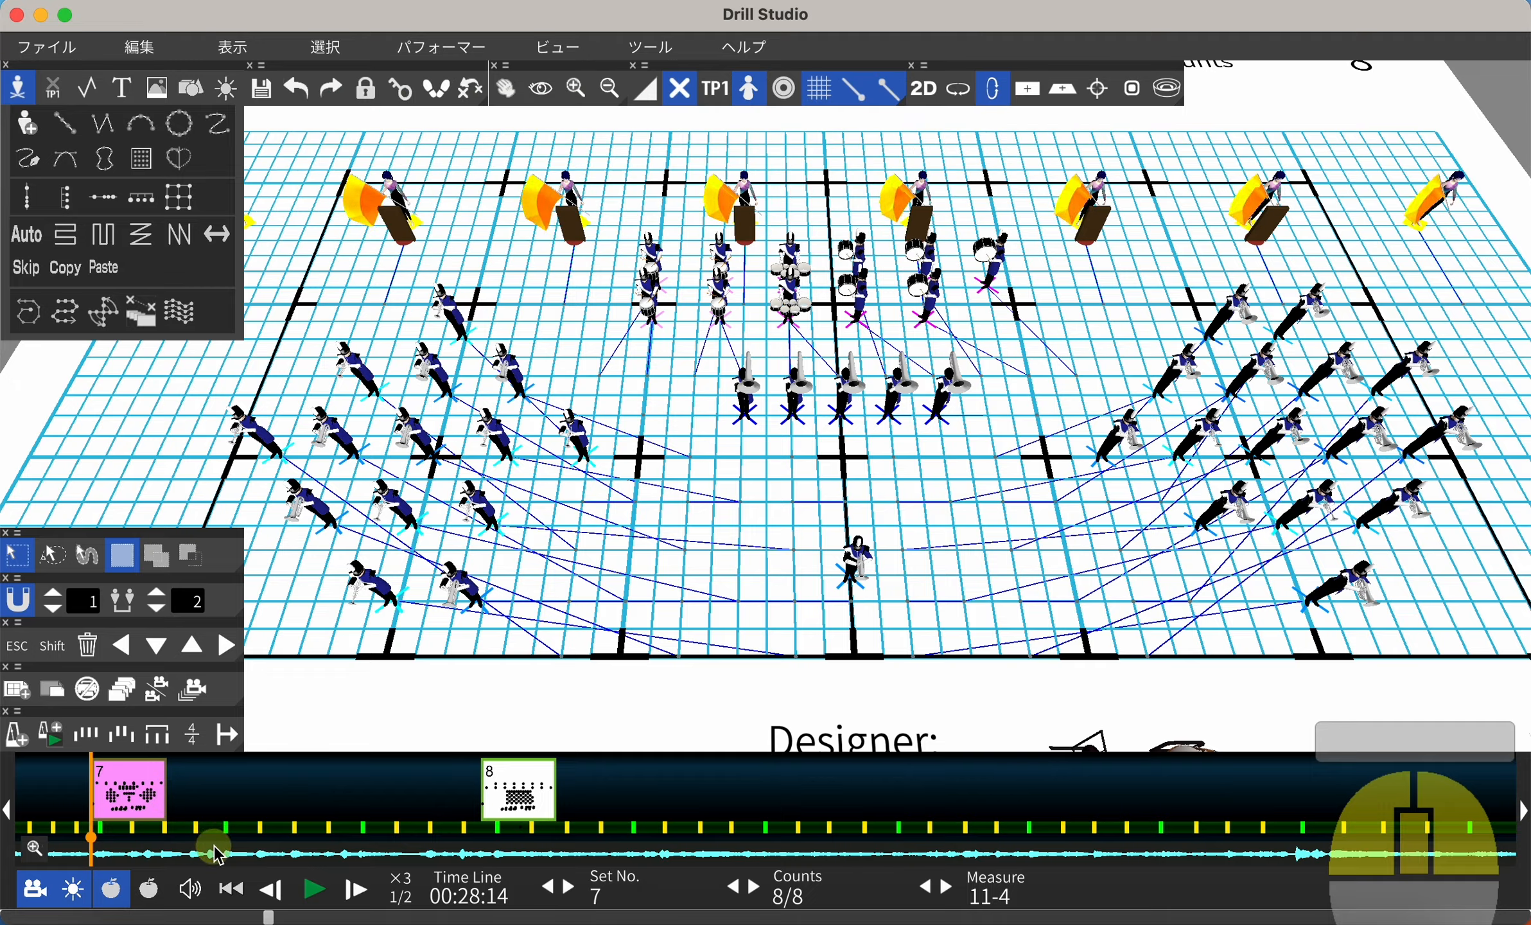
pyautogui.moveTo(215, 846); pyautogui.dragTo(559, 859)
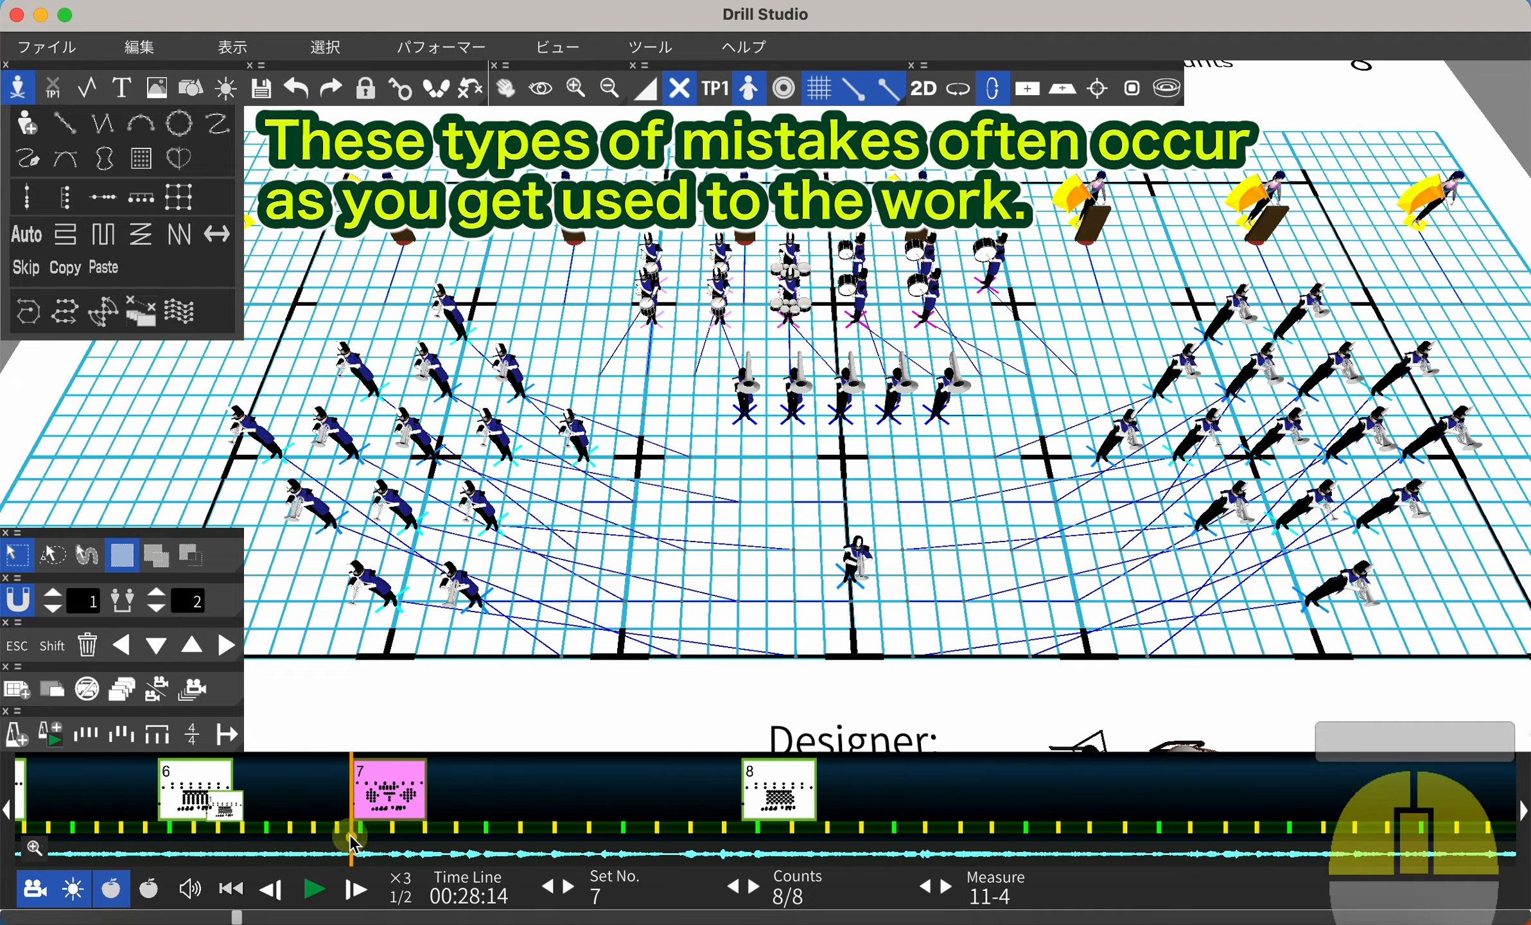
pyautogui.moveTo(352, 838); pyautogui.dragTo(738, 780)
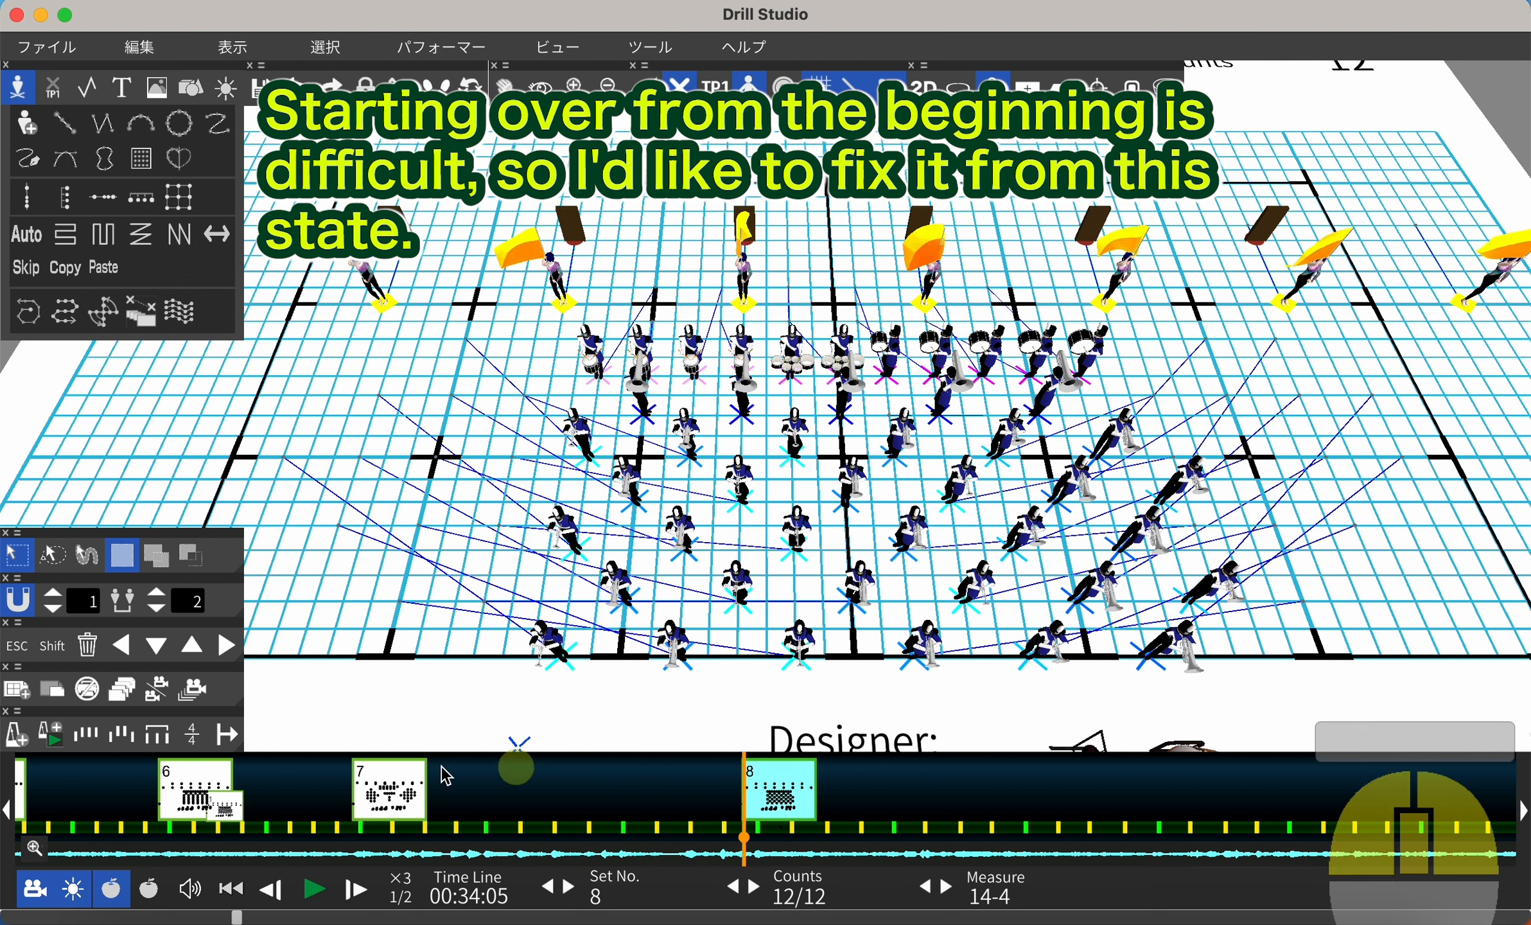
pyautogui.click(390, 787)
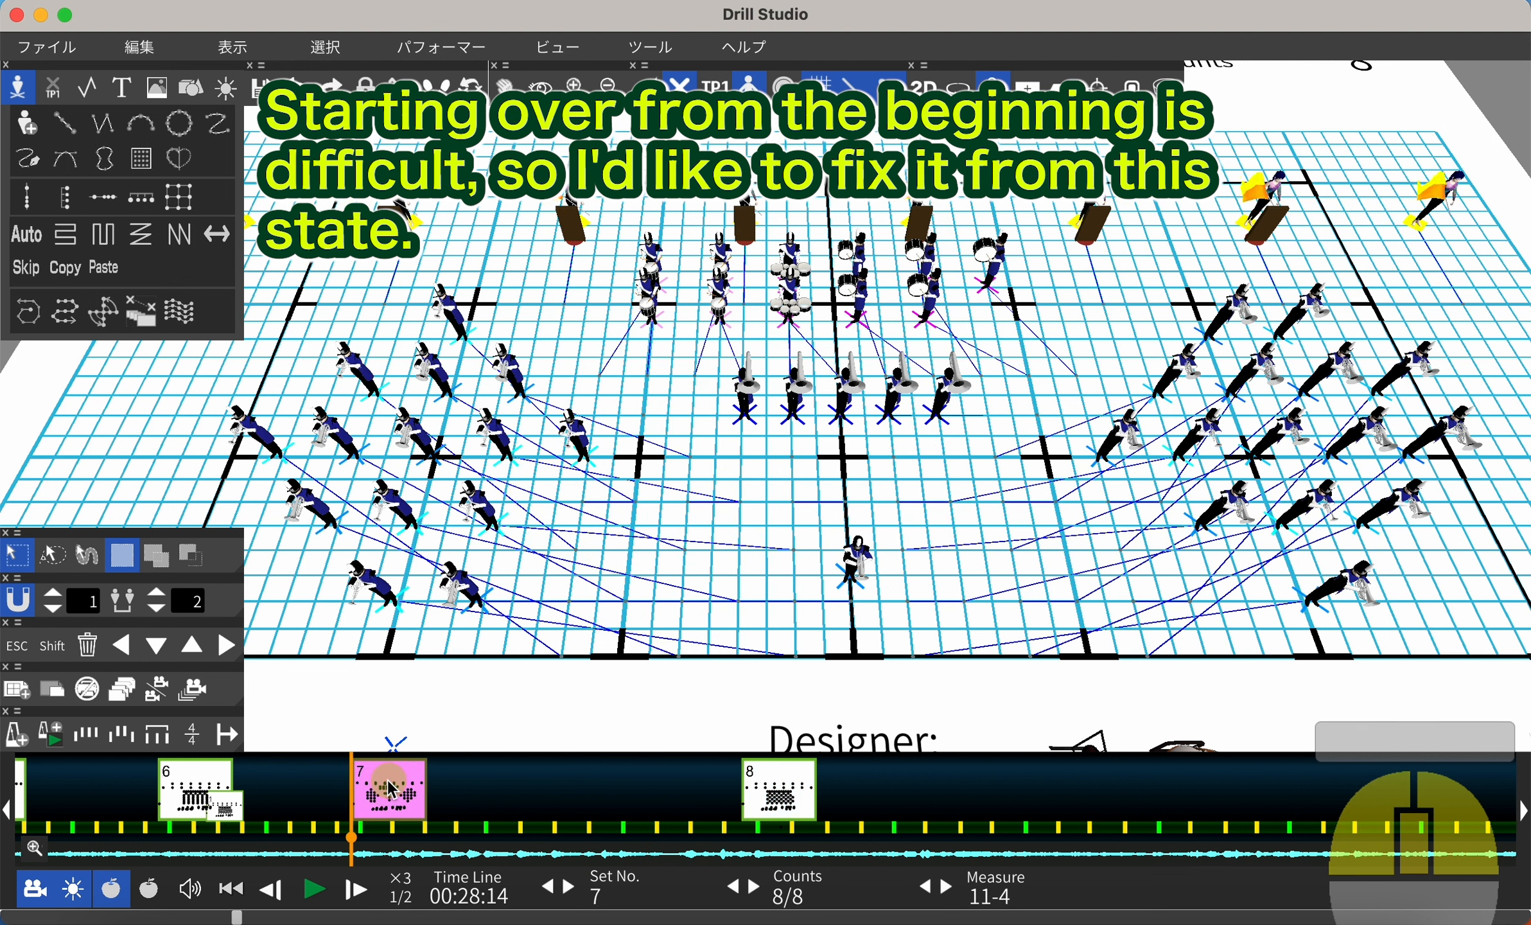
# Step: Shift sheet 7 slightly earlier to 00:28:10 and add a new sheet 9 right after sheet 8
pyautogui.moveTo(390, 788)
pyautogui.mouseDown()
pyautogui.moveTo(856, 806)
pyautogui.moveTo(479, 793)
pyautogui.moveTo(371, 806)
pyautogui.mouseUp()
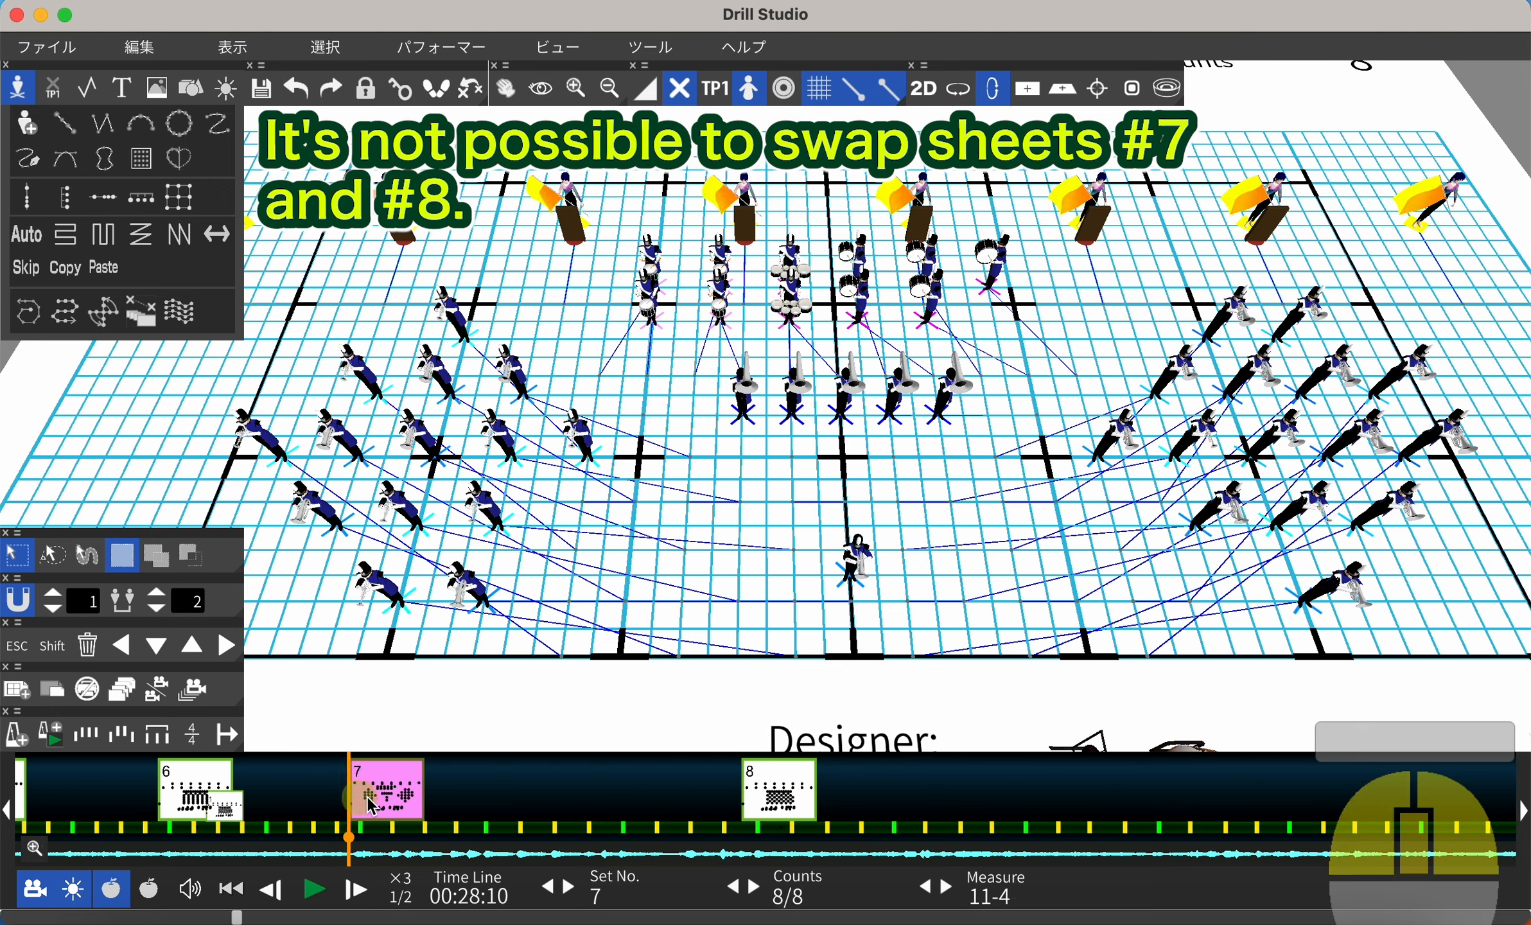
pyautogui.click(766, 795)
pyautogui.click(17, 691)
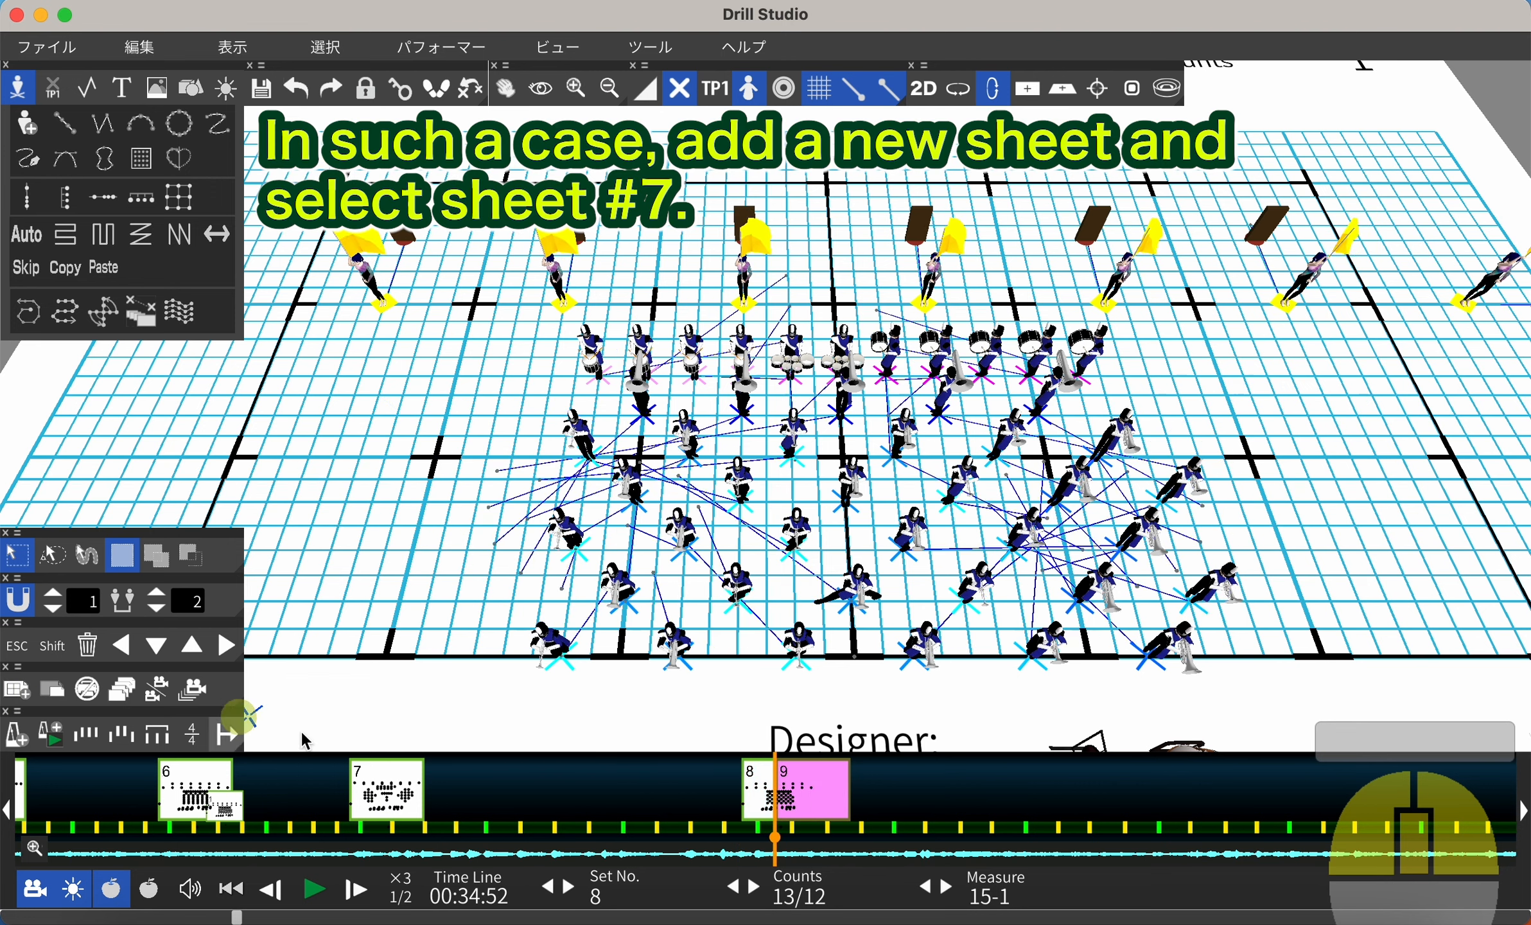
pyautogui.click(828, 799)
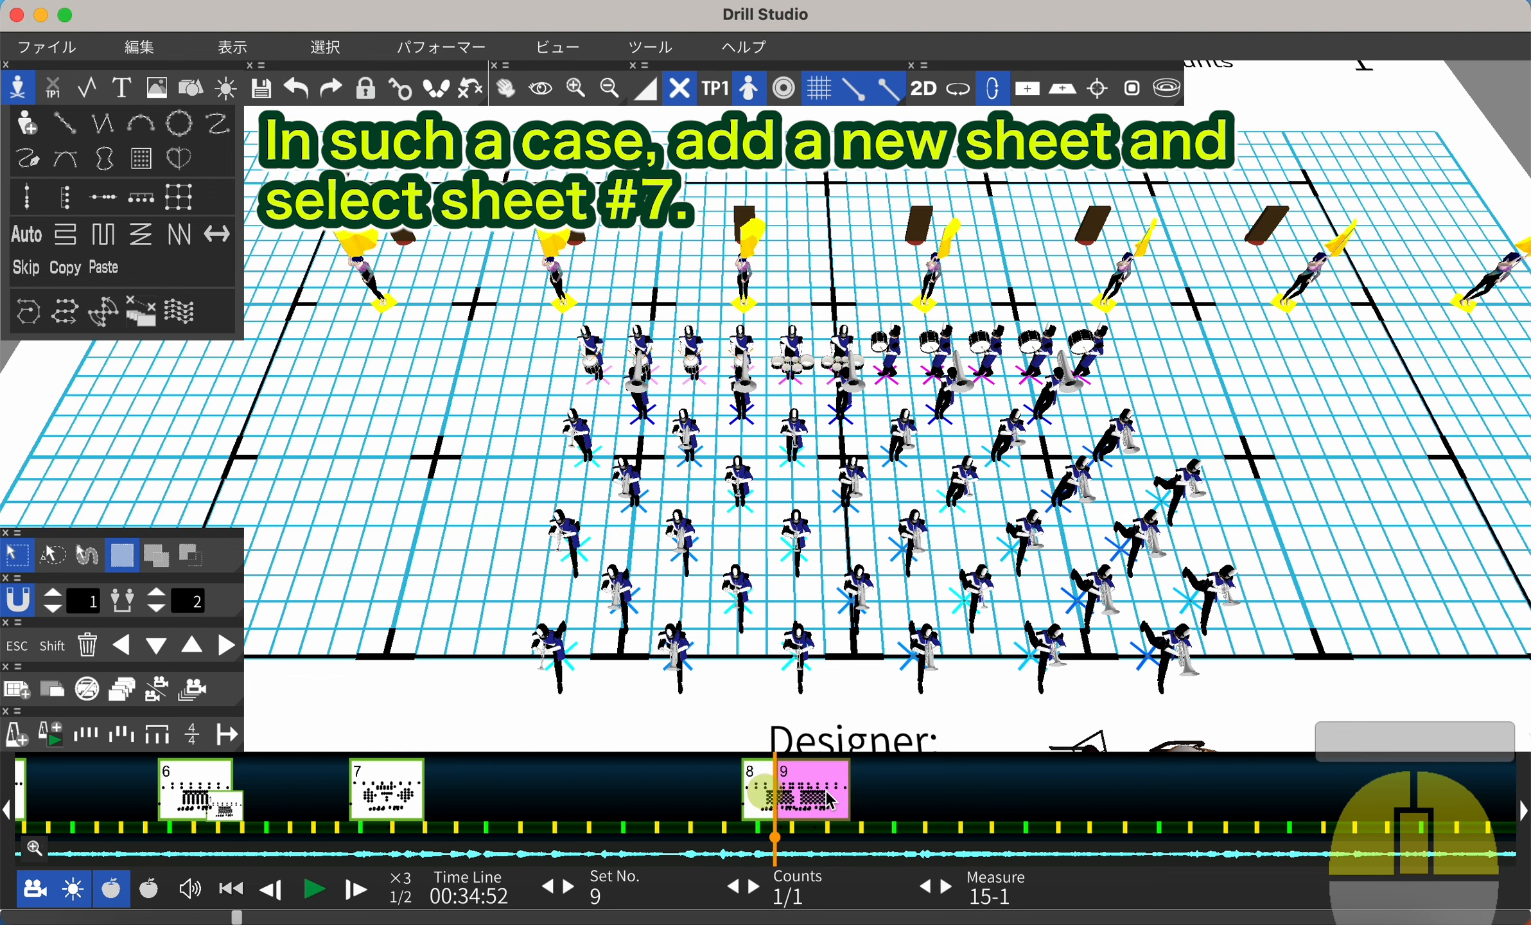
# Step: Select all performers on sheet 7 and copy their formation
pyautogui.click(394, 798)
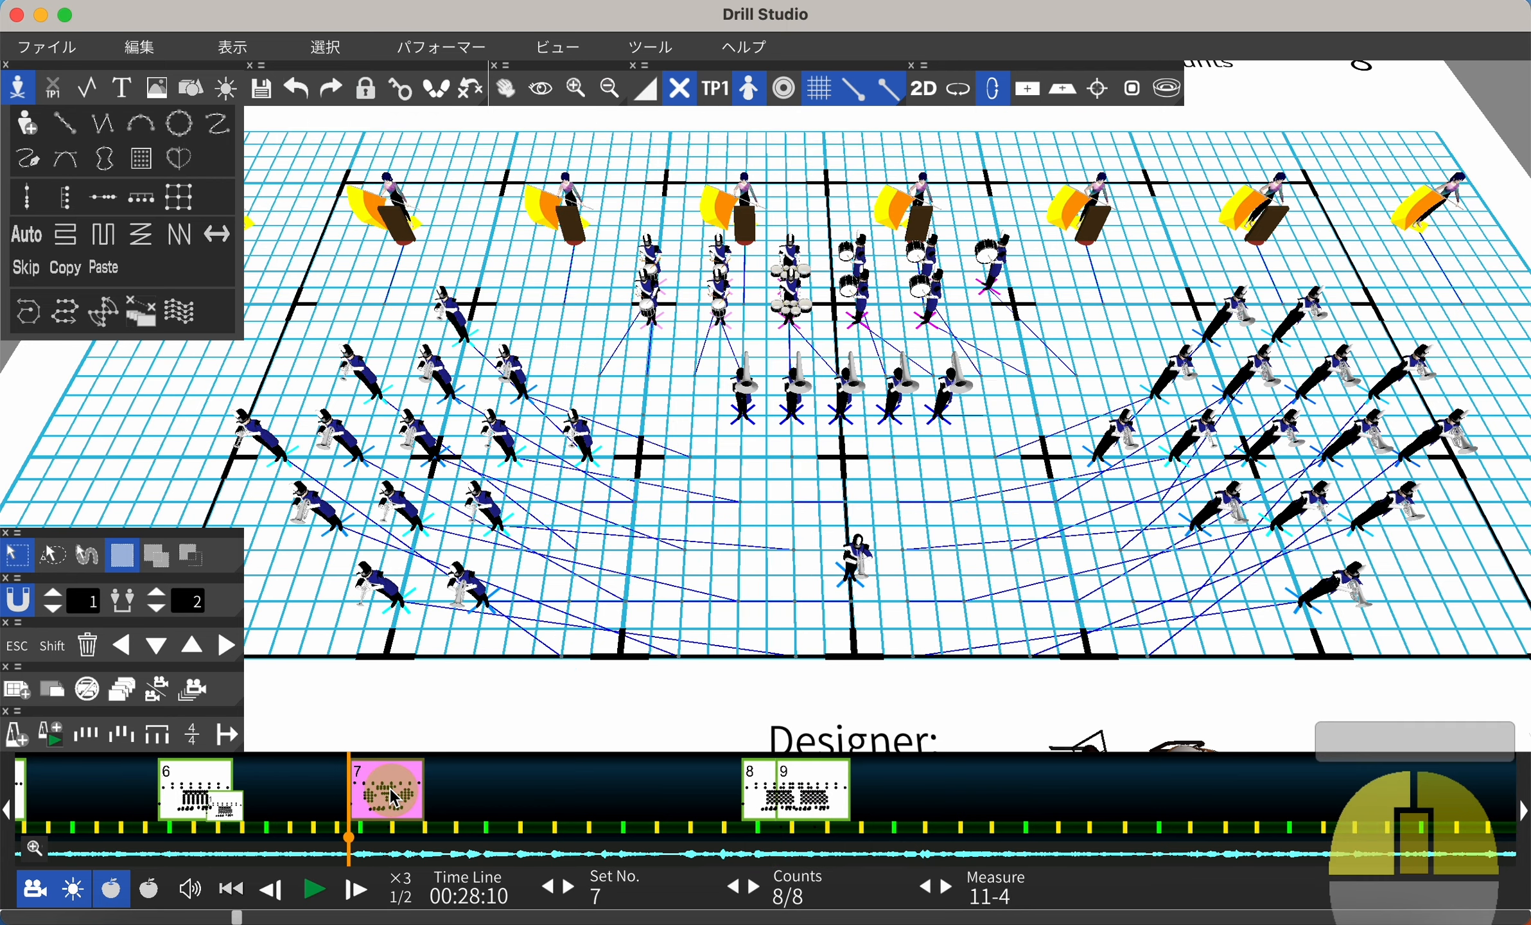
pyautogui.press('super+a')
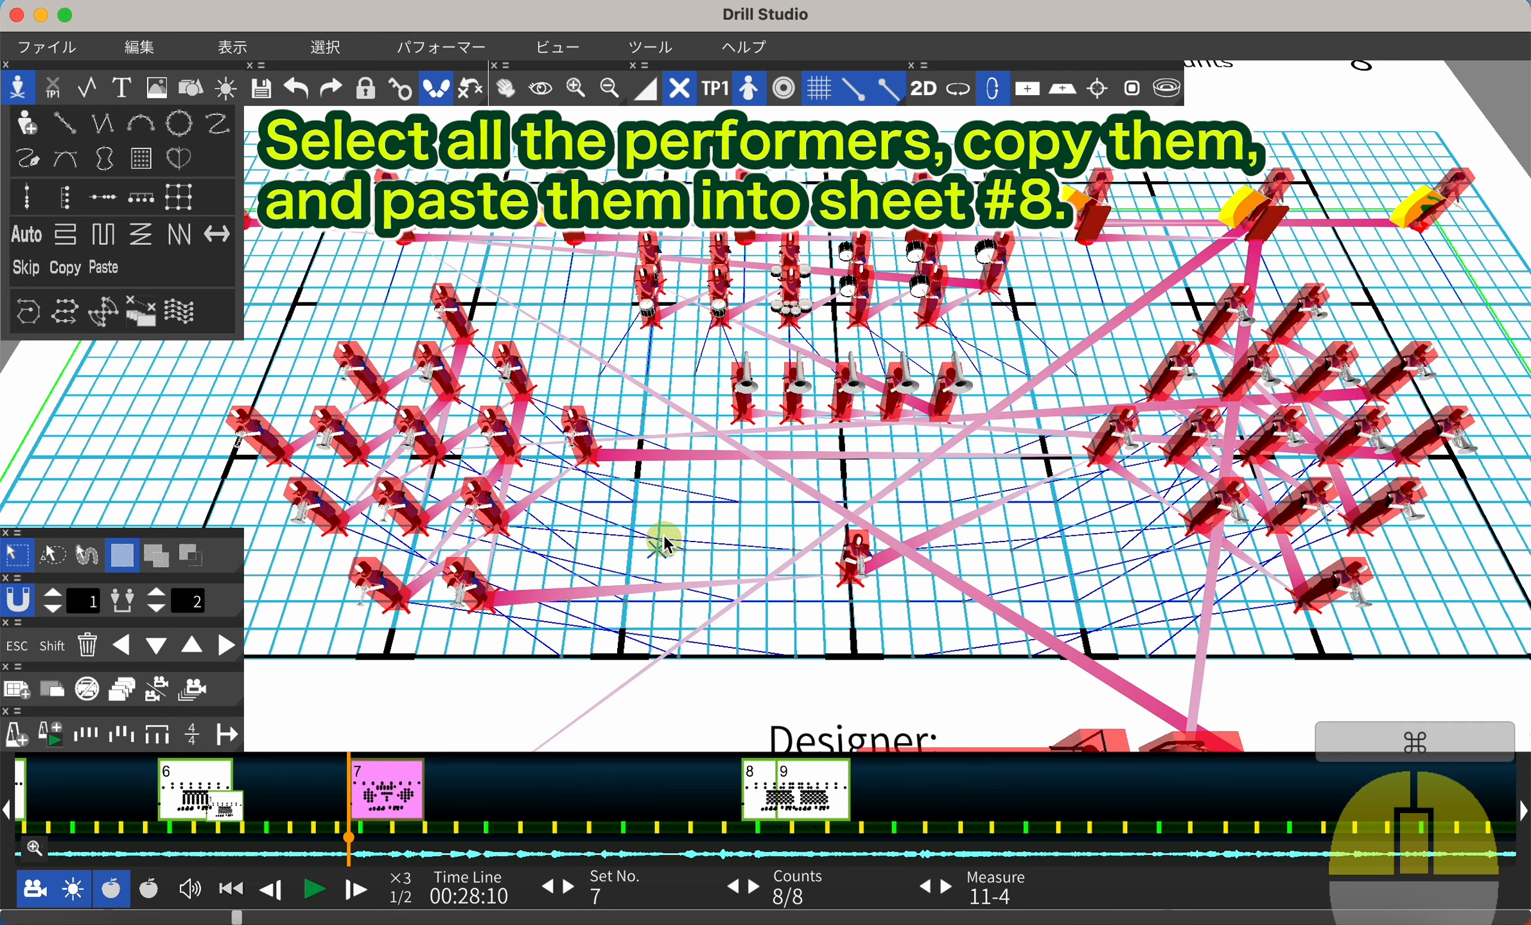
pyautogui.click(146, 57)
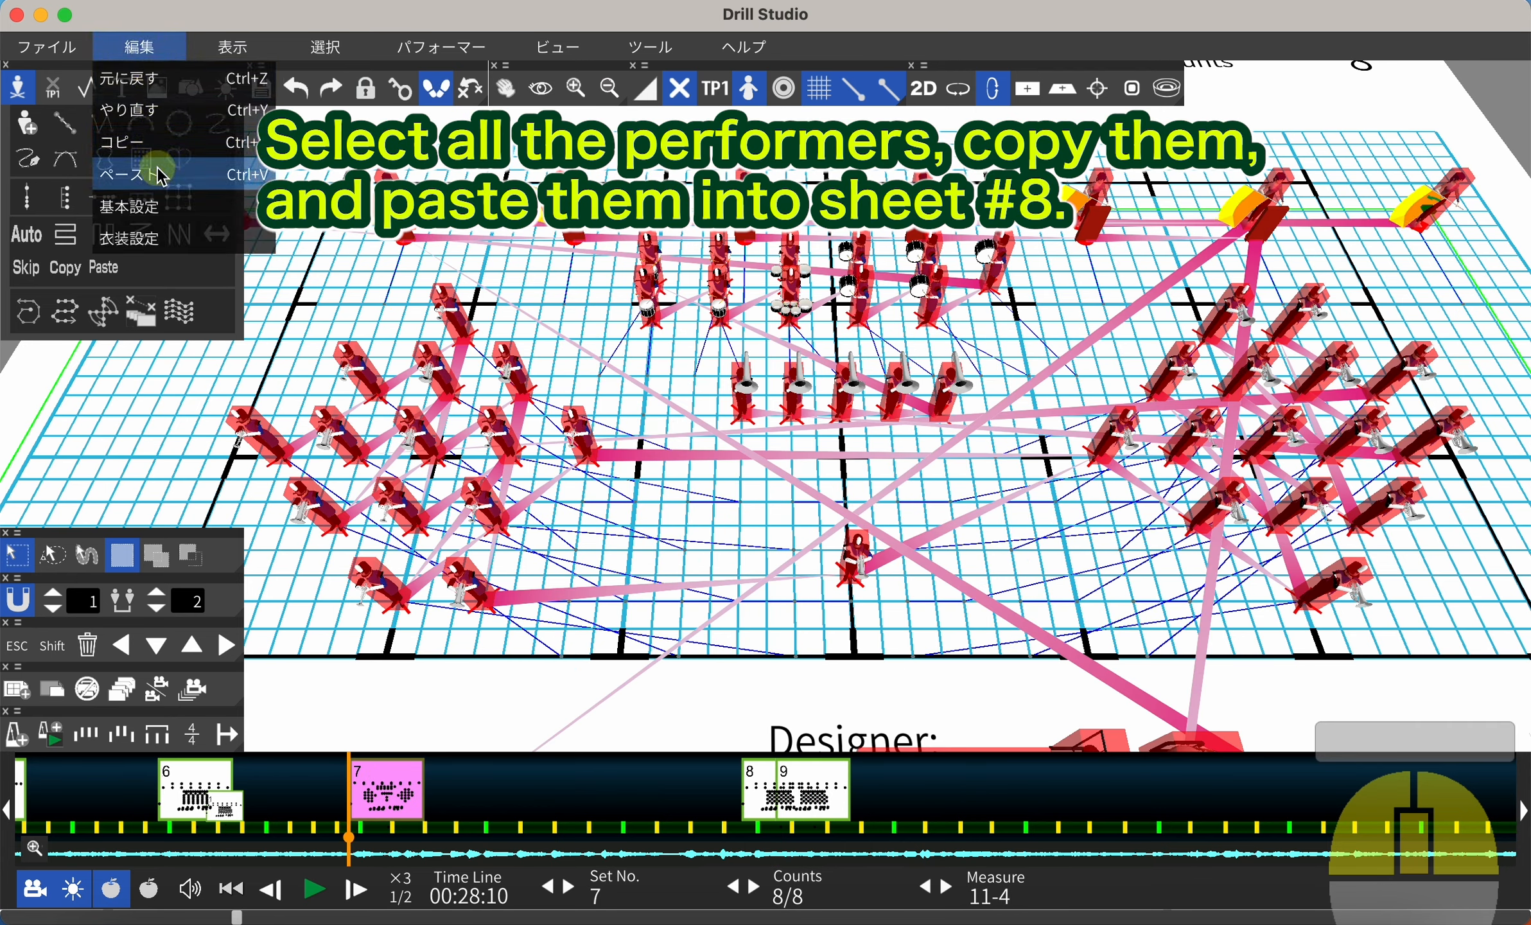
pyautogui.click(160, 147)
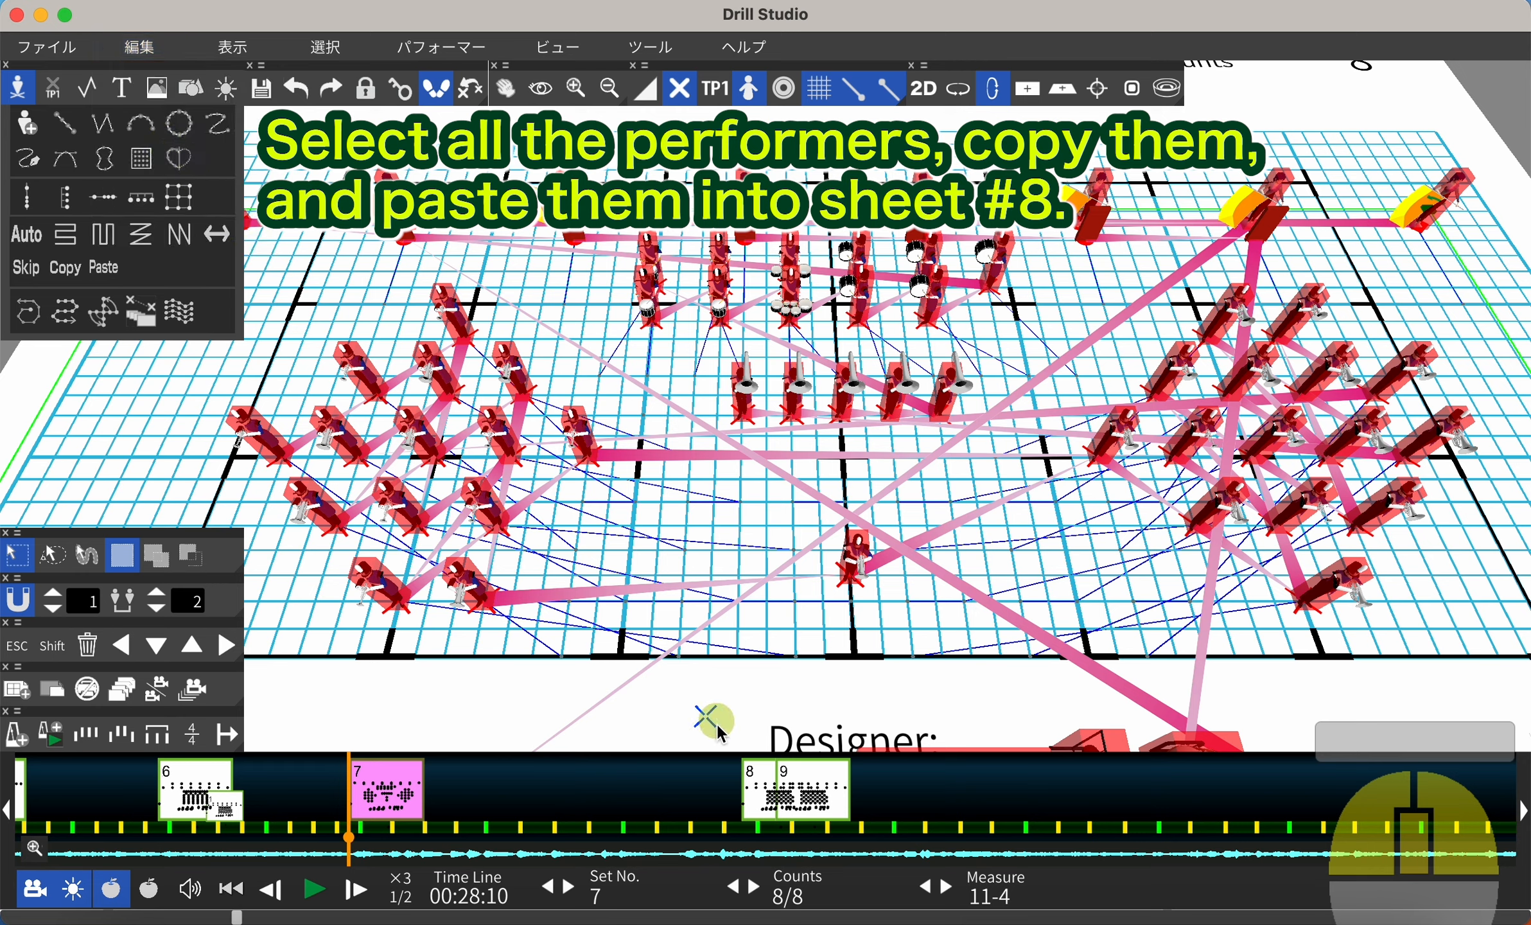
# Step: Paste the copied formation onto sheet 8 and deselect all performers
pyautogui.click(752, 776)
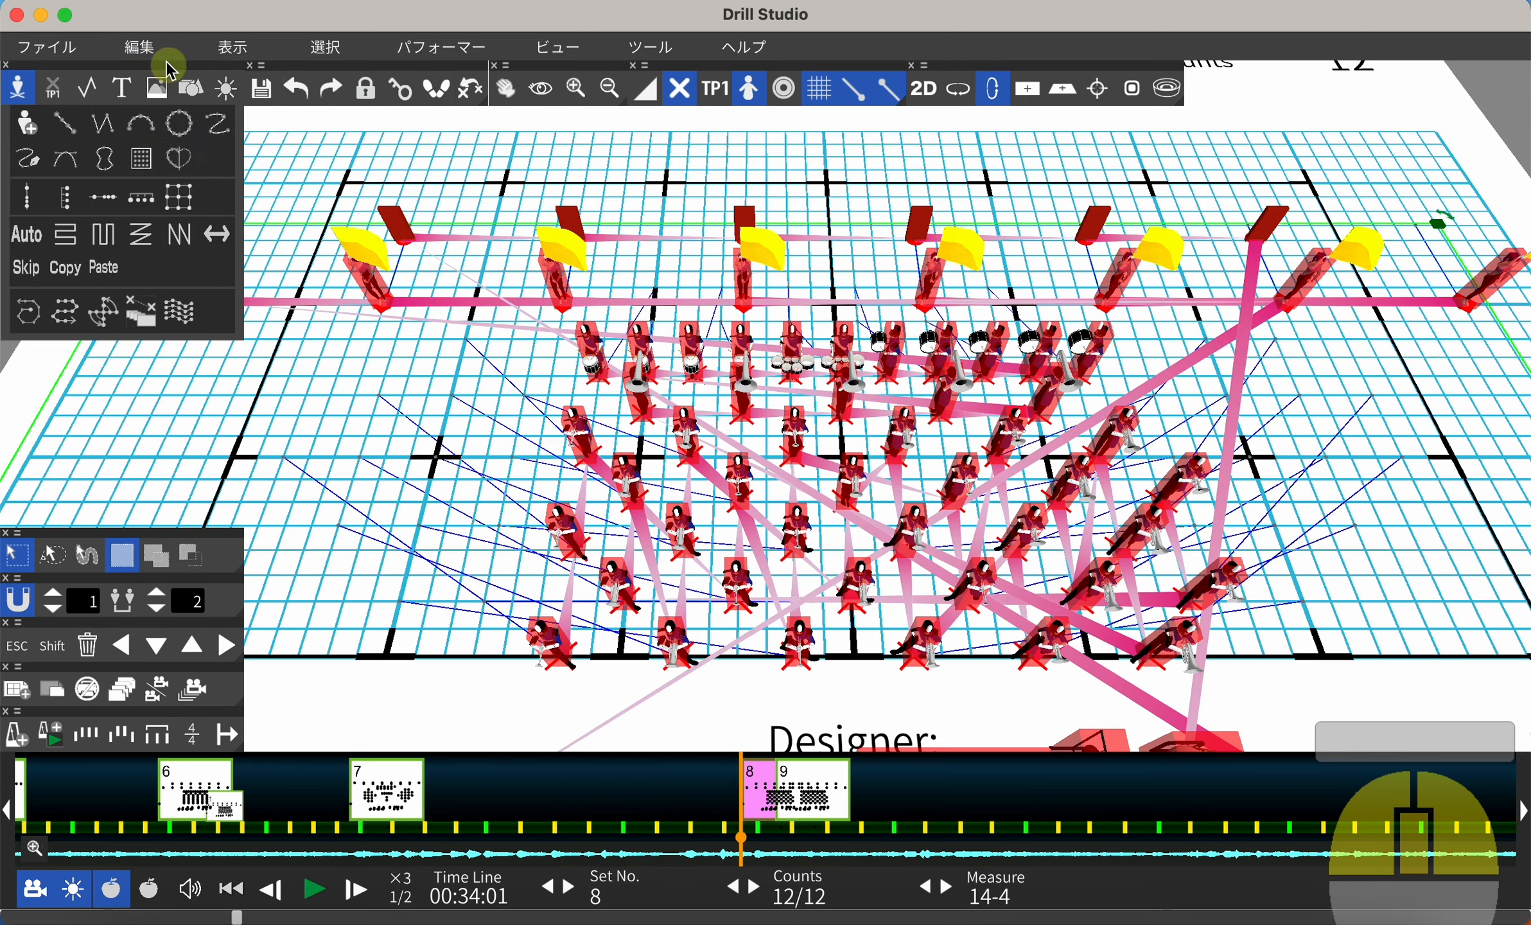
pyautogui.click(142, 47)
pyautogui.click(138, 172)
pyautogui.click(541, 436)
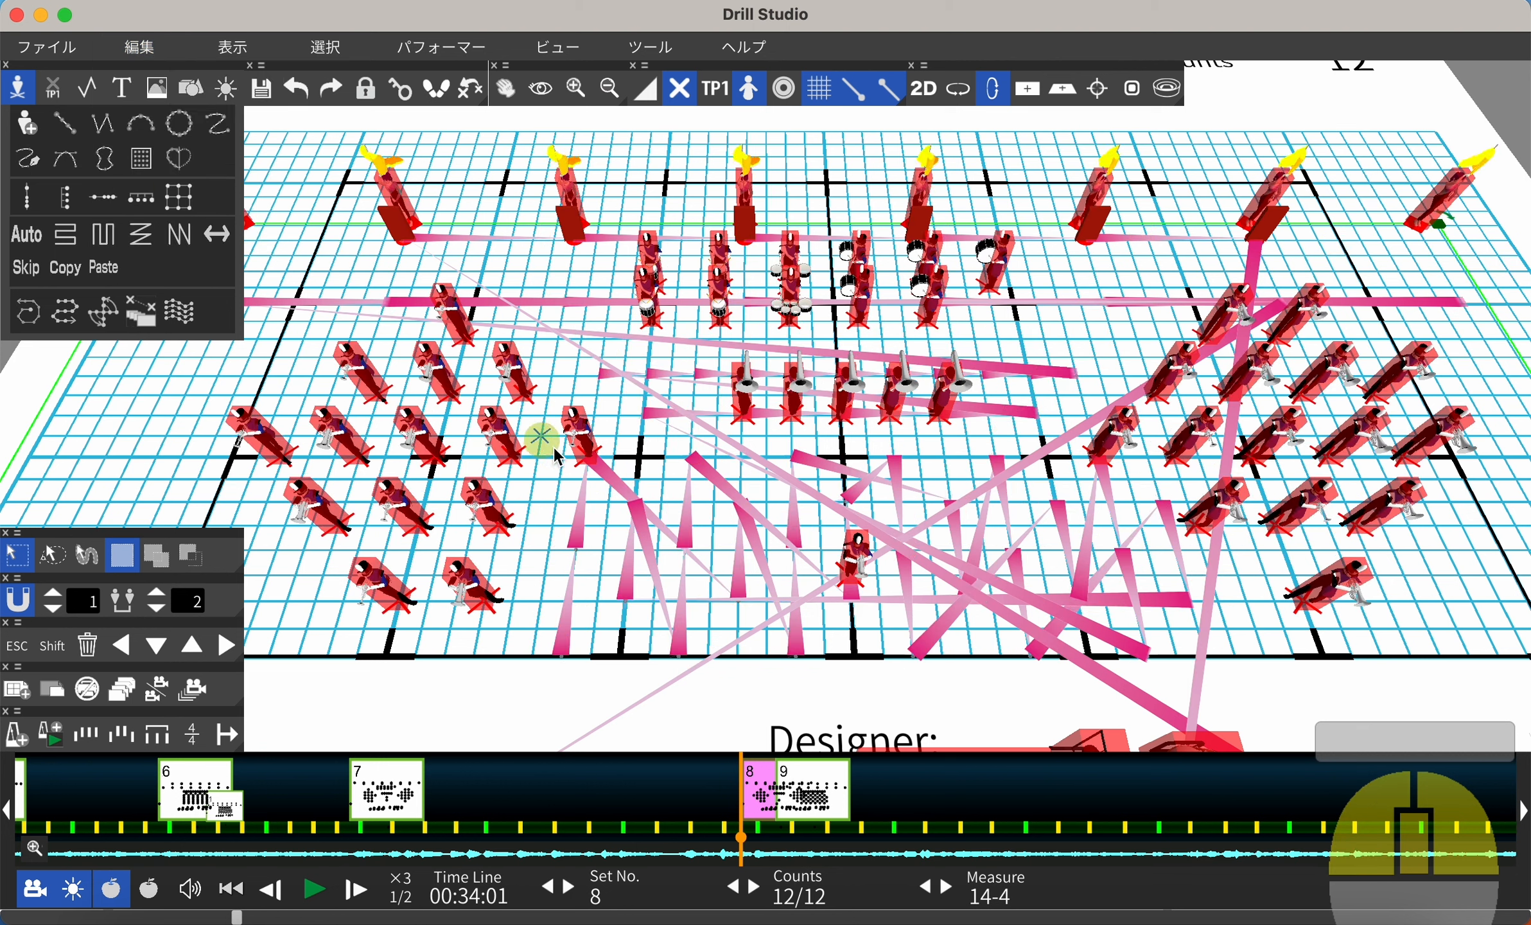
pyautogui.click(638, 534)
pyautogui.click(742, 651)
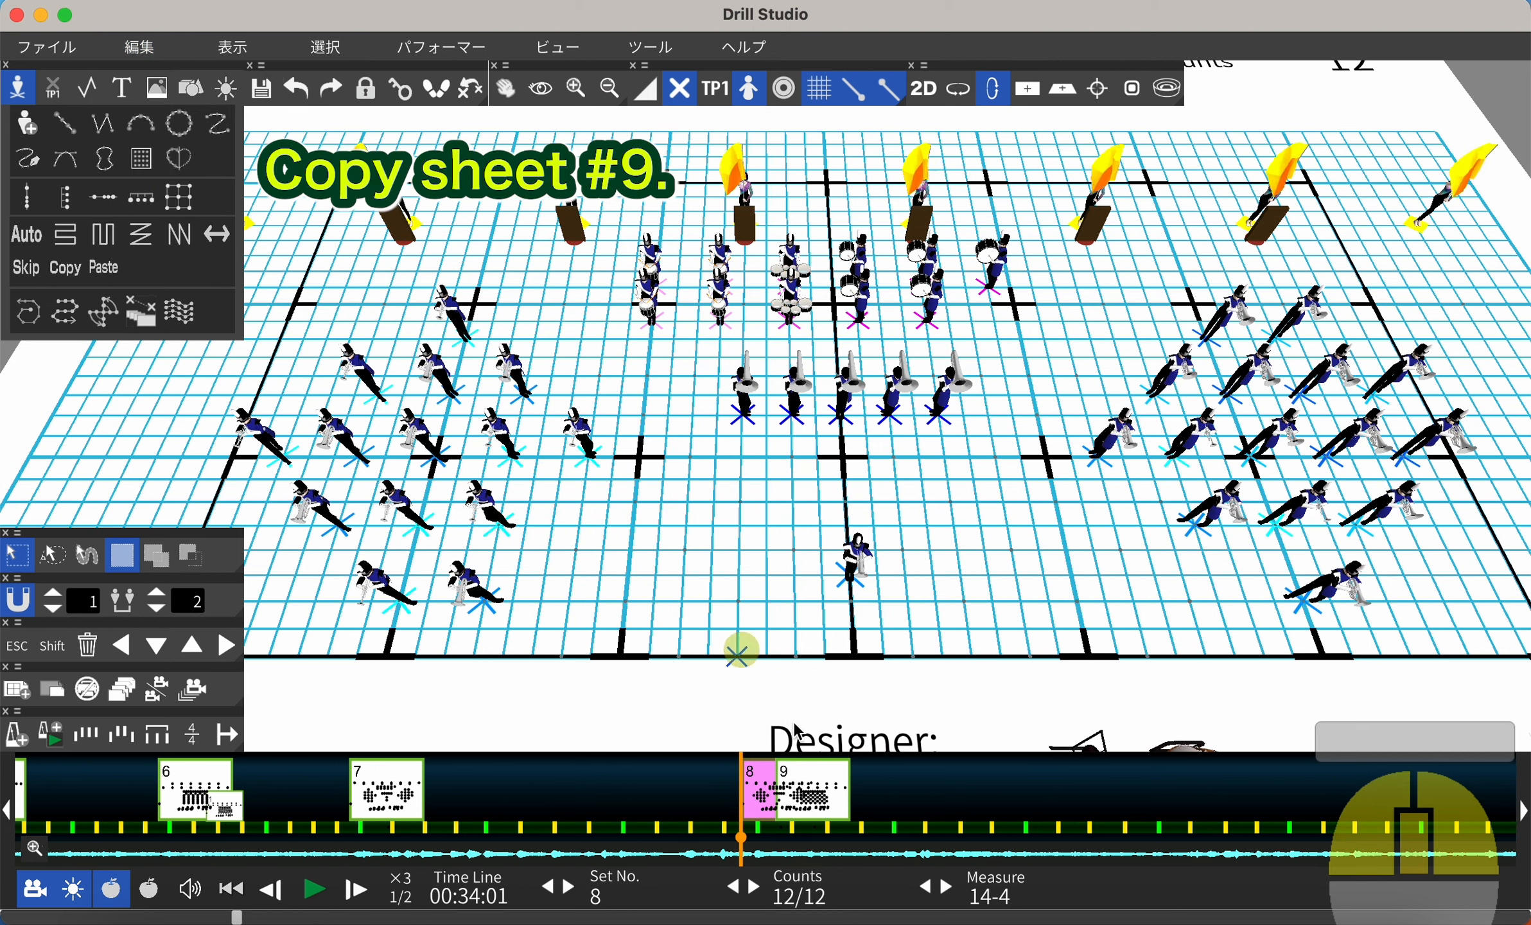
# Step: Copy all performers from sheet 9, paste their formation onto sheet 7, and clear the selection
pyautogui.click(825, 805)
pyautogui.press('super+a')
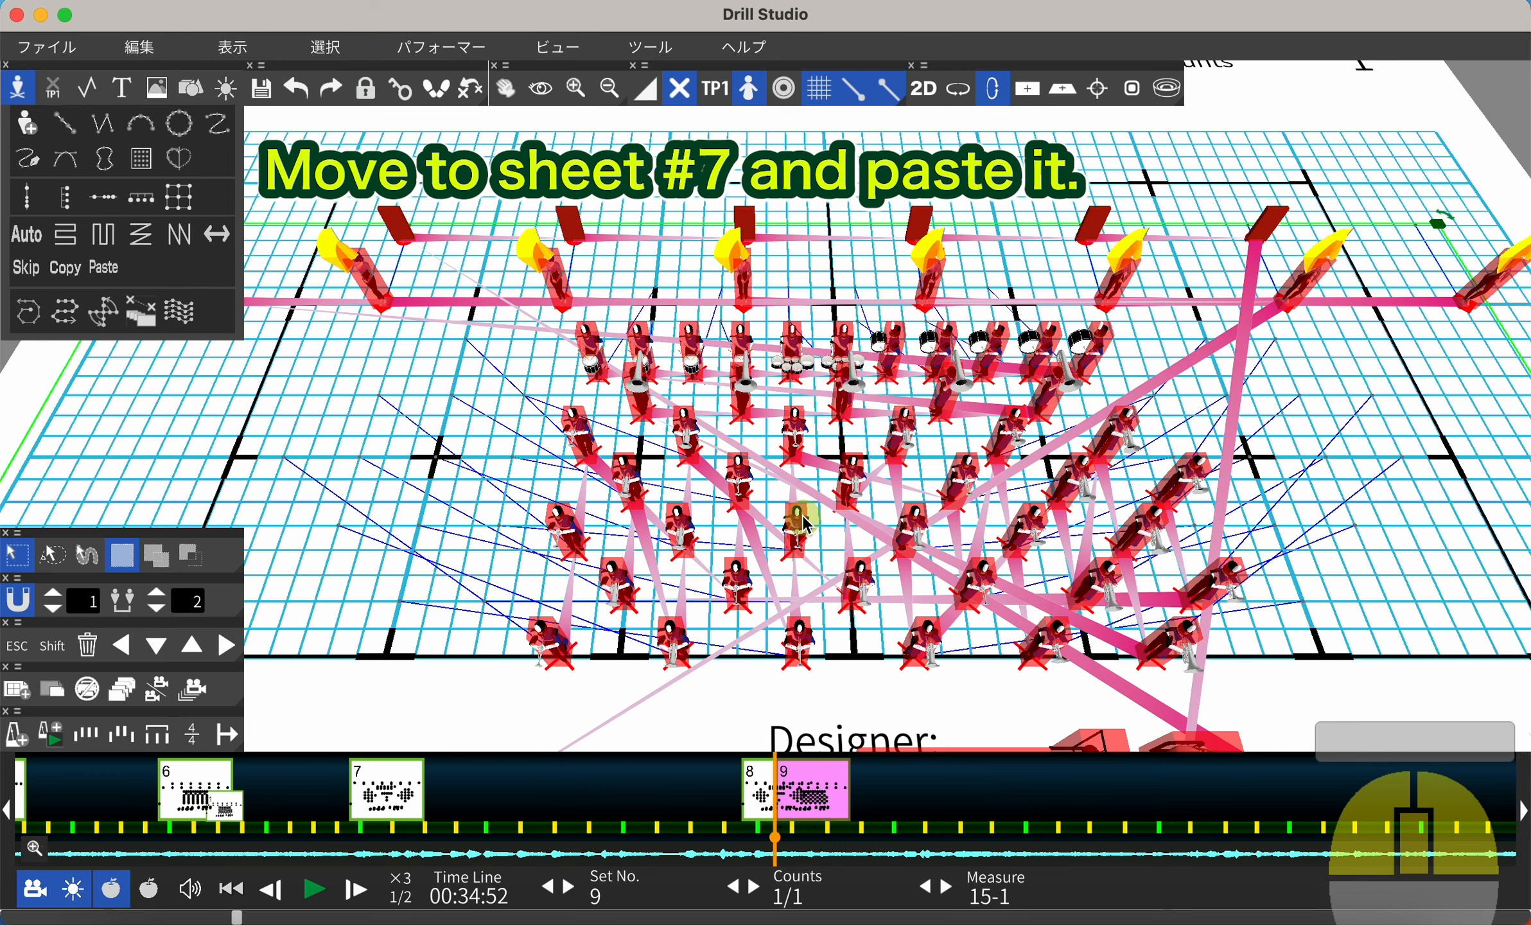
pyautogui.click(430, 800)
pyautogui.click(685, 599)
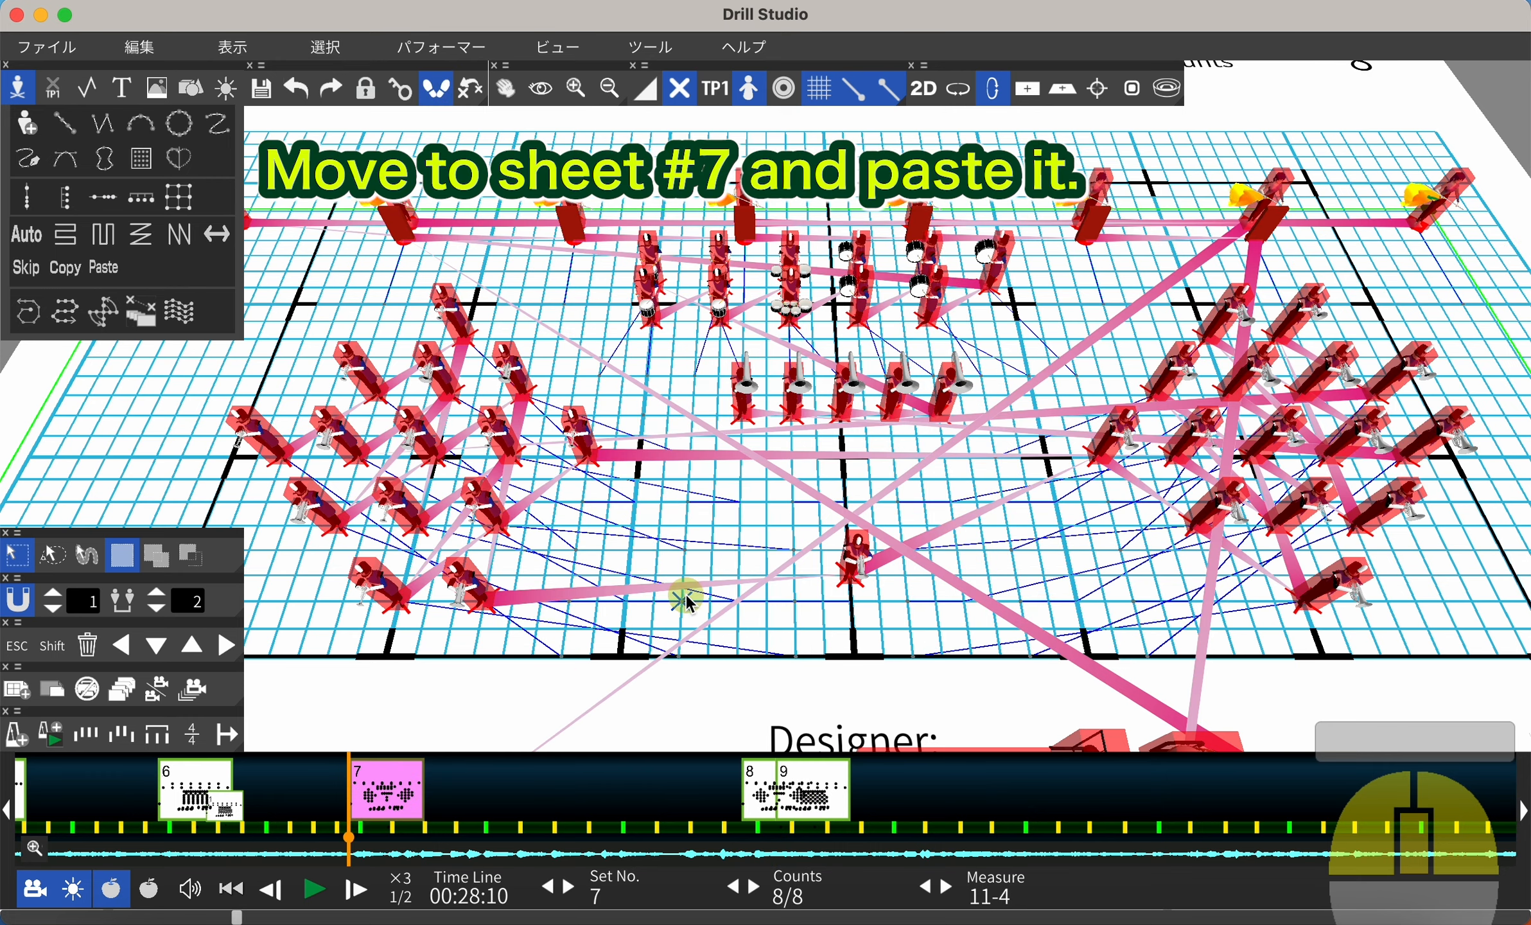
pyautogui.press('super+v')
pyautogui.click(489, 448)
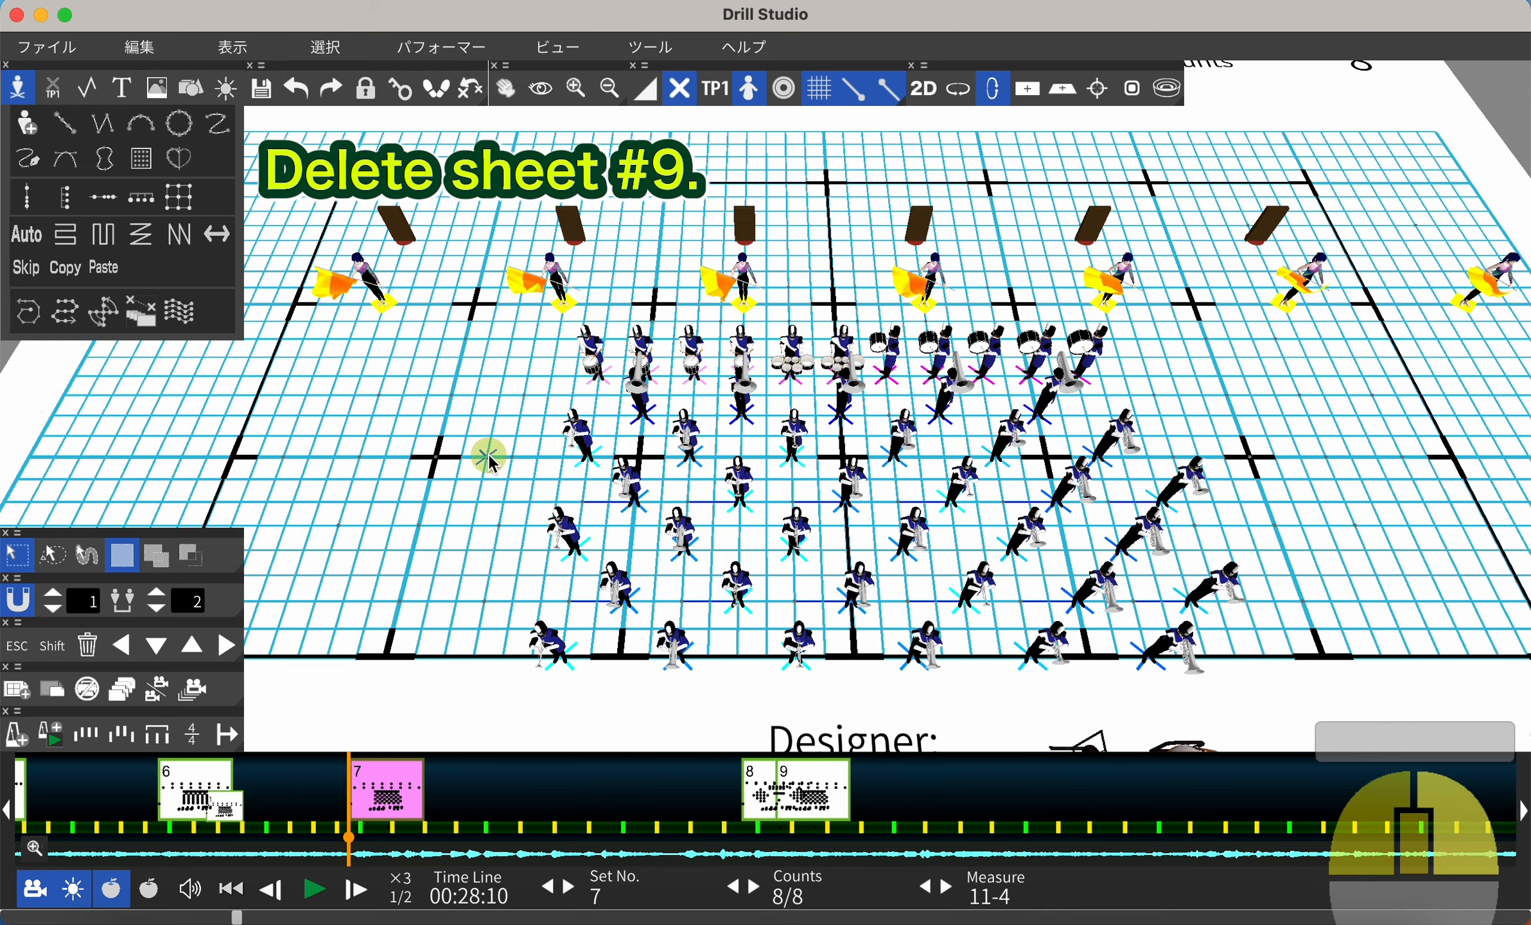
pyautogui.click(739, 632)
# Step: Delete the temporary sheet 9 from the timeline
pyautogui.click(812, 790)
pyautogui.click(185, 675)
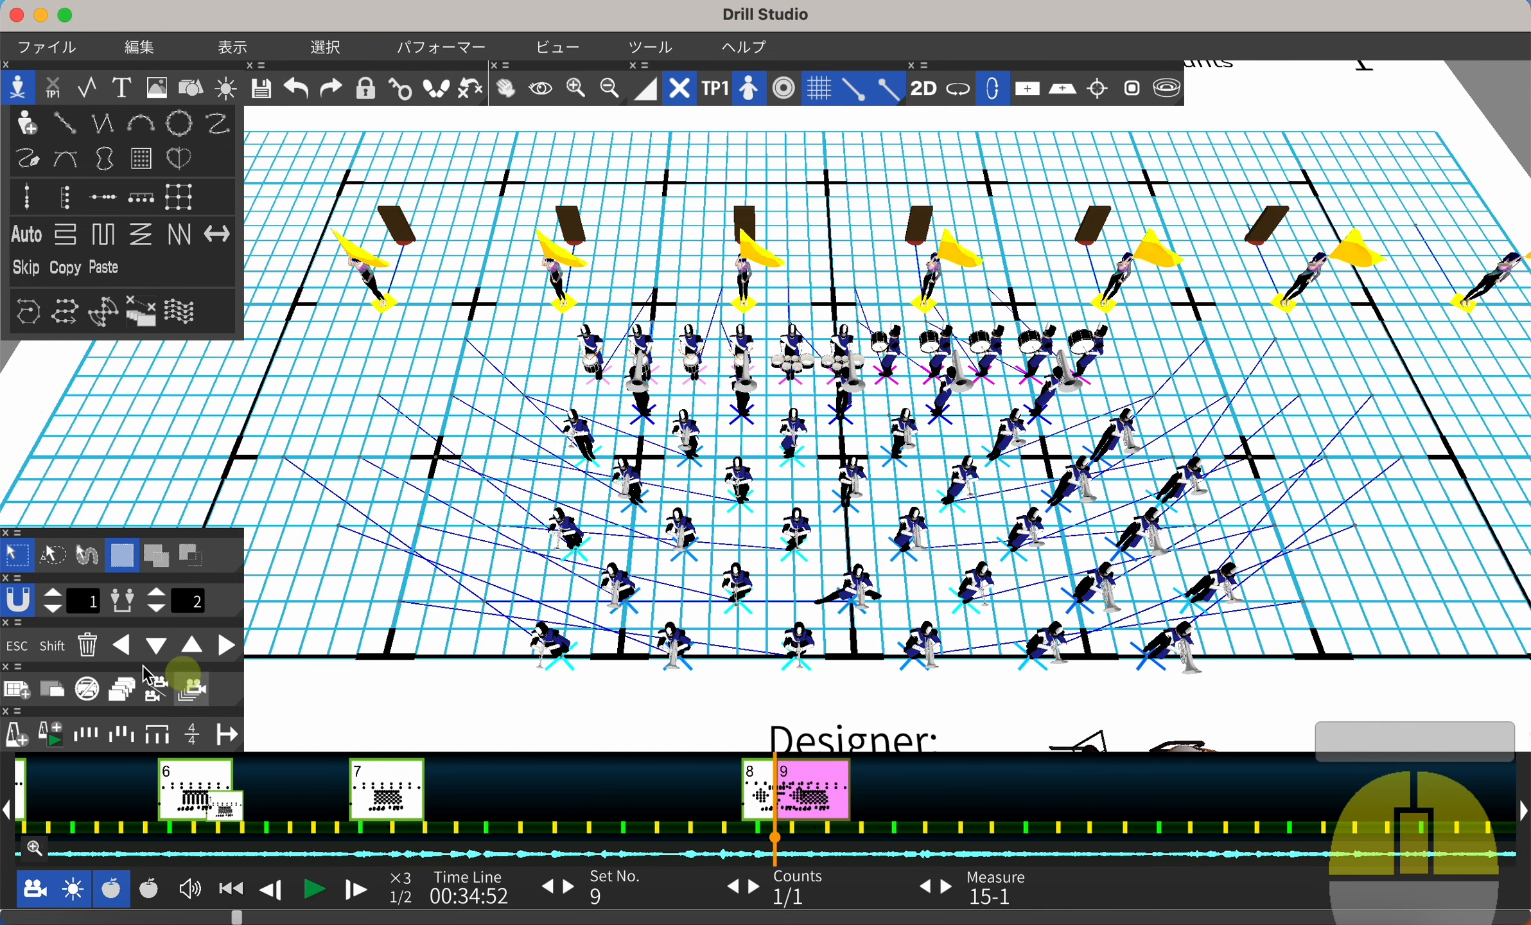
pyautogui.click(96, 650)
pyautogui.click(526, 714)
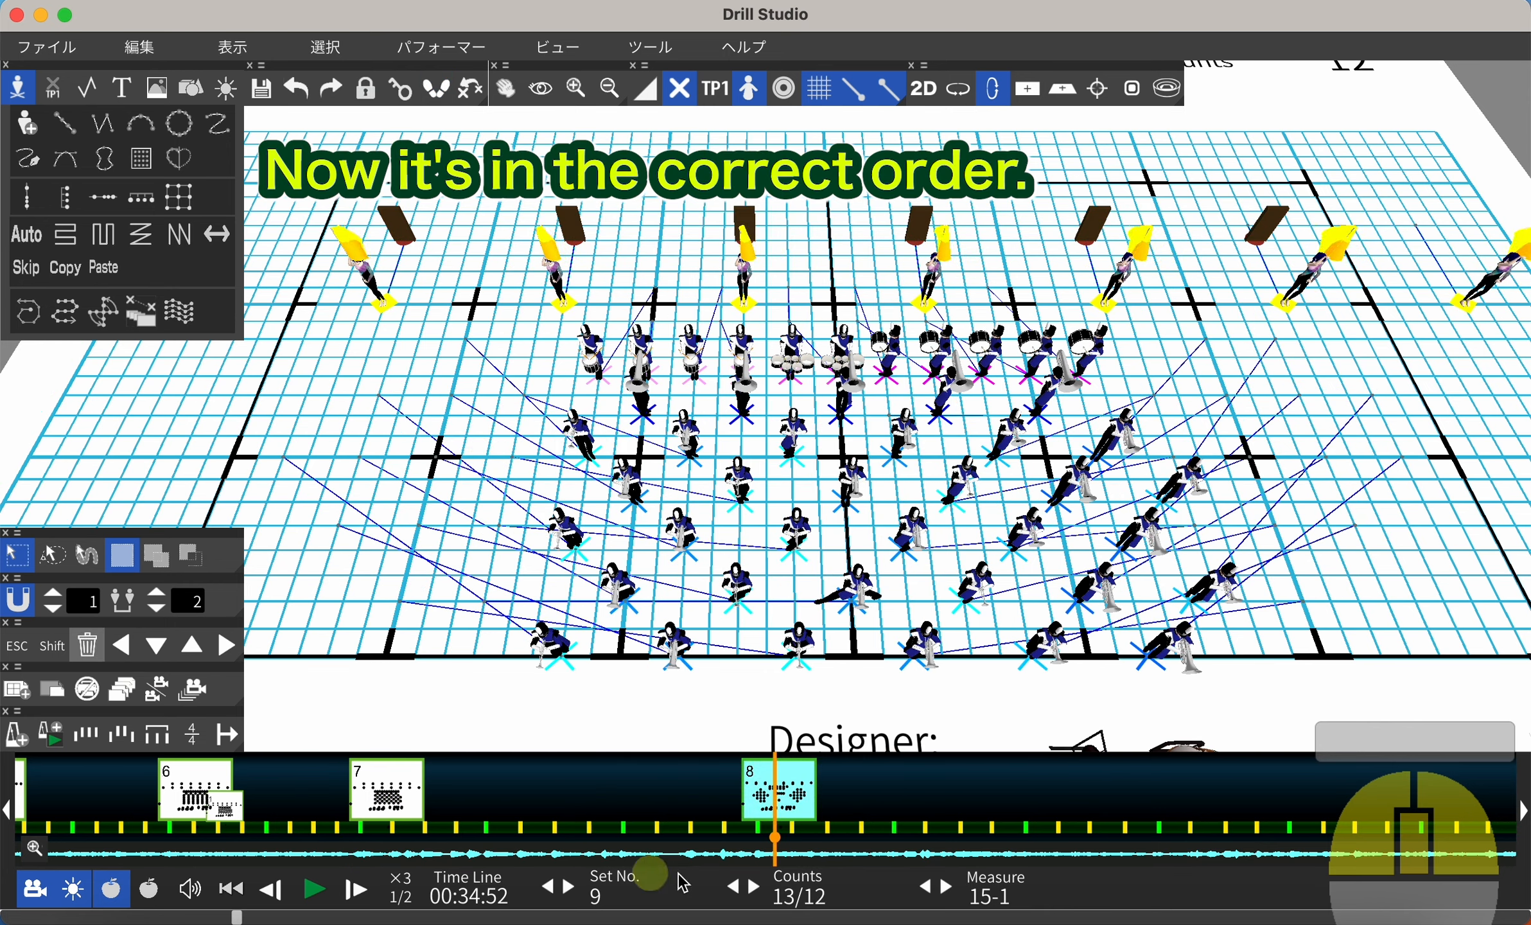
# Step: Check the swapped formations on sheets 7 and 8 by scrubbing the timeline from sheet 6 to sheet 8
pyautogui.click(755, 800)
pyautogui.click(398, 780)
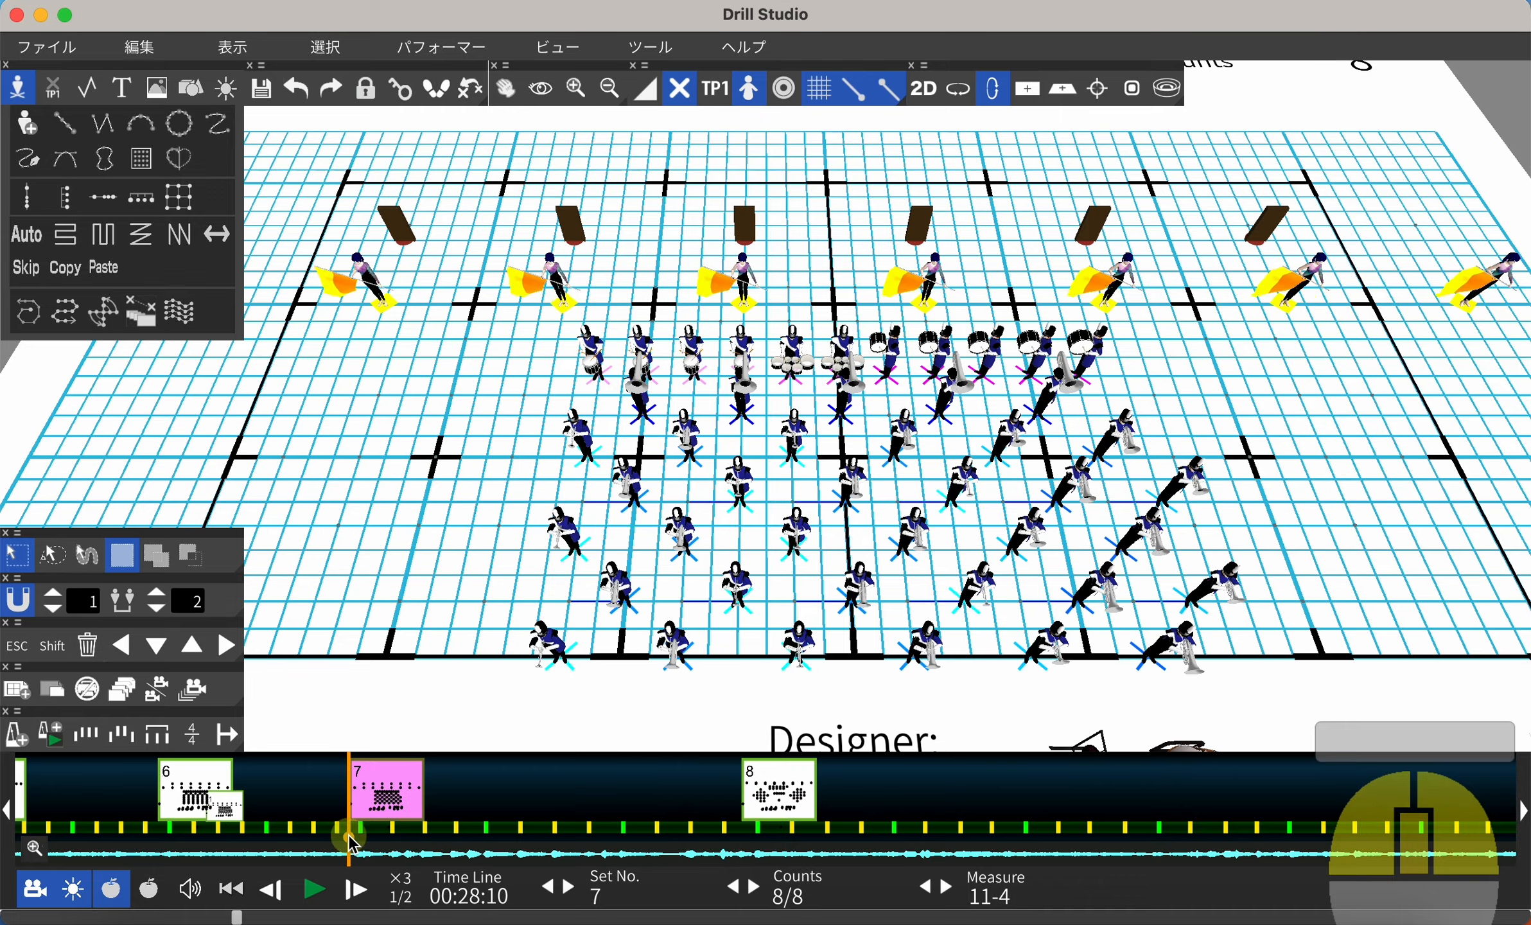
pyautogui.click(239, 827)
pyautogui.moveTo(218, 828); pyautogui.dragTo(718, 796)
pyautogui.click(763, 799)
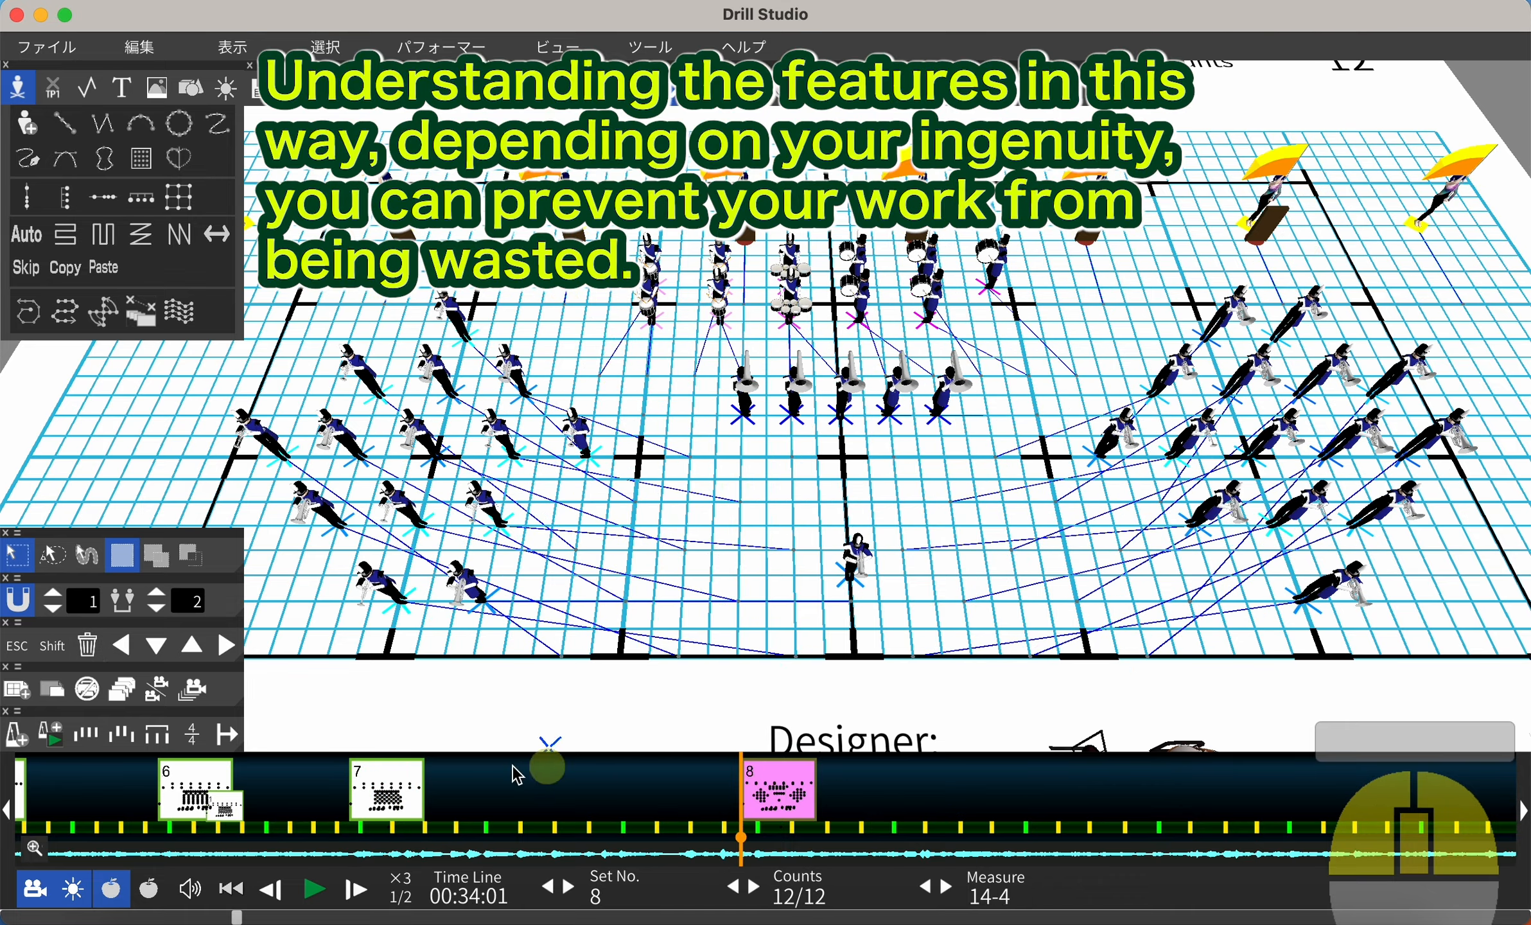
# Step: Play the drill animation from sheet 6 toward sheet 8 and stop the playback
pyautogui.click(383, 783)
pyautogui.click(213, 785)
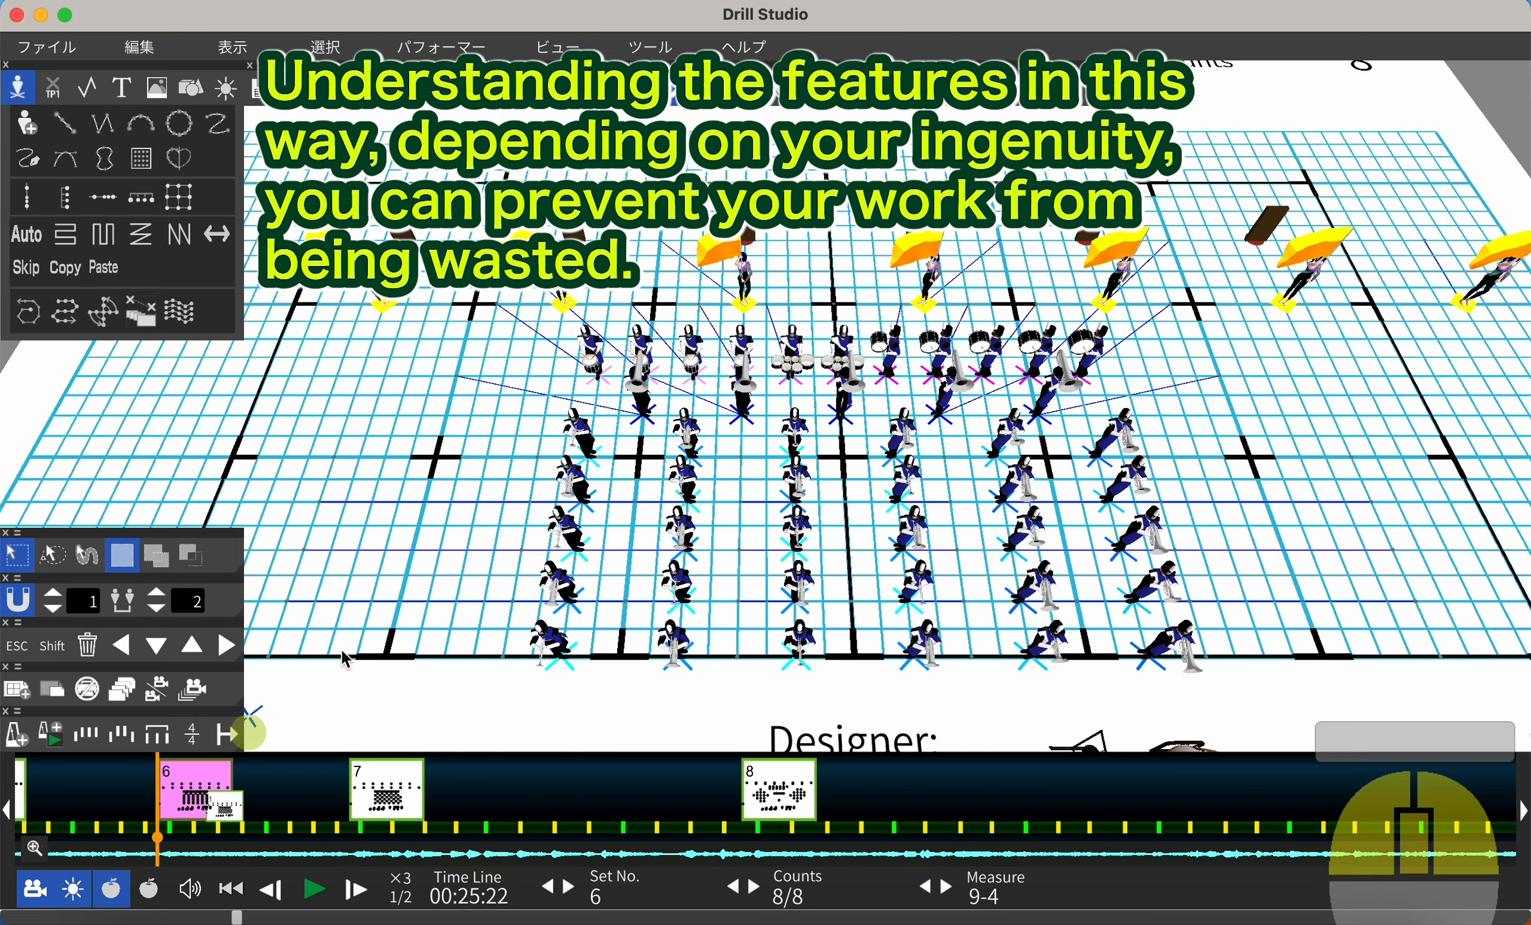
pyautogui.click(311, 892)
pyautogui.moveTo(520, 517); pyautogui.dragTo(517, 558, button='right')
pyautogui.click(312, 891)
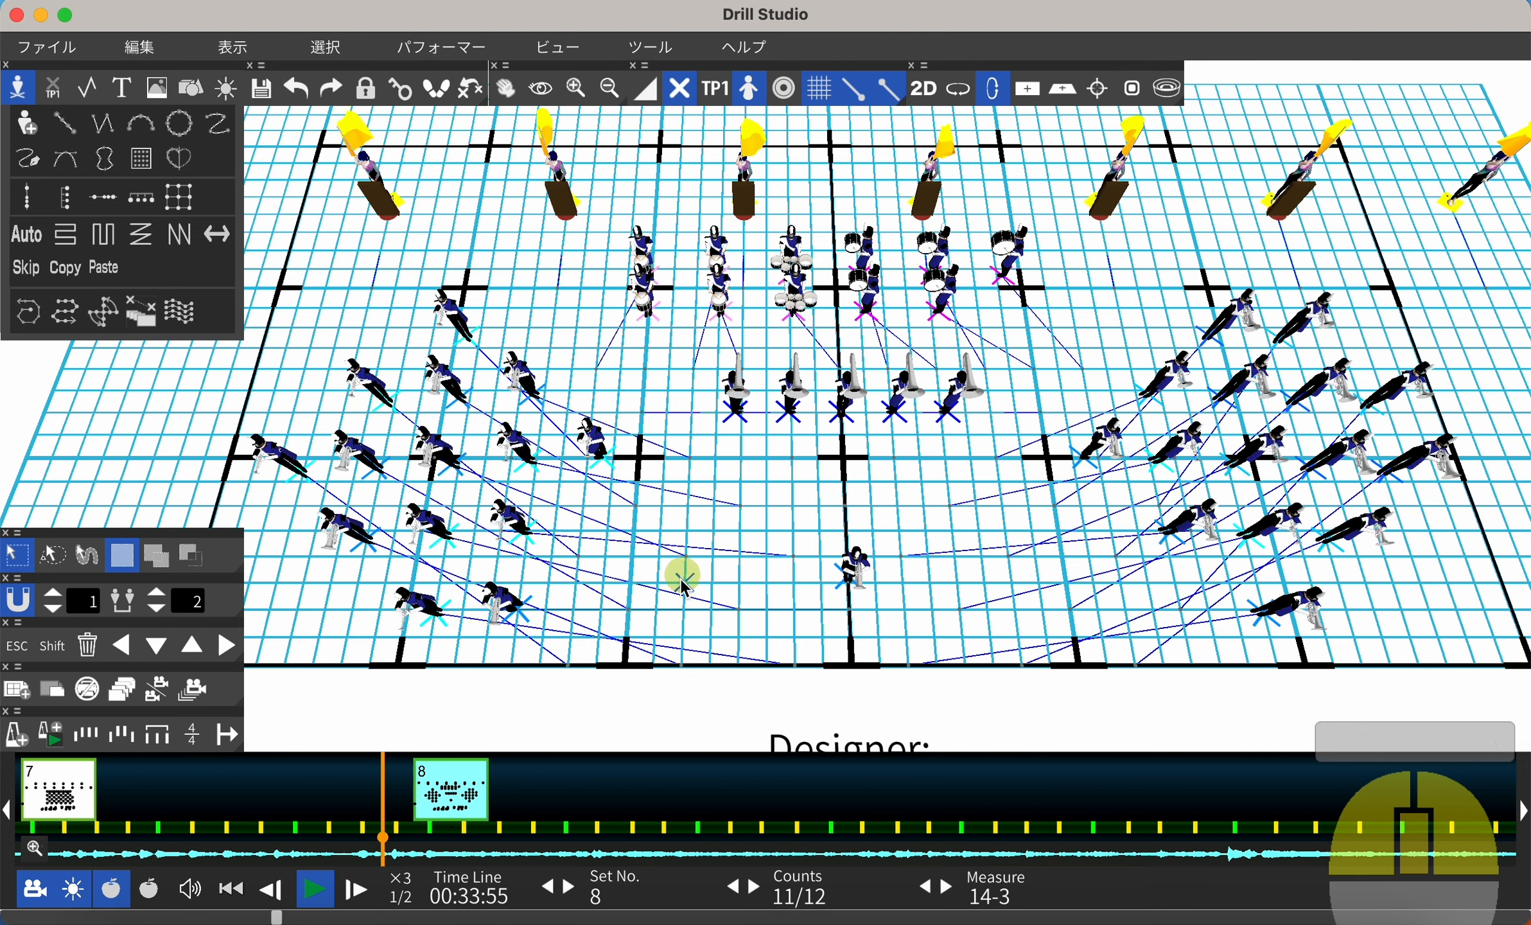
pyautogui.press('space')
# Step: Scrub back from sheet 8 to count 10 of 12 to examine the color guard's path past the props
pyautogui.click(354, 797)
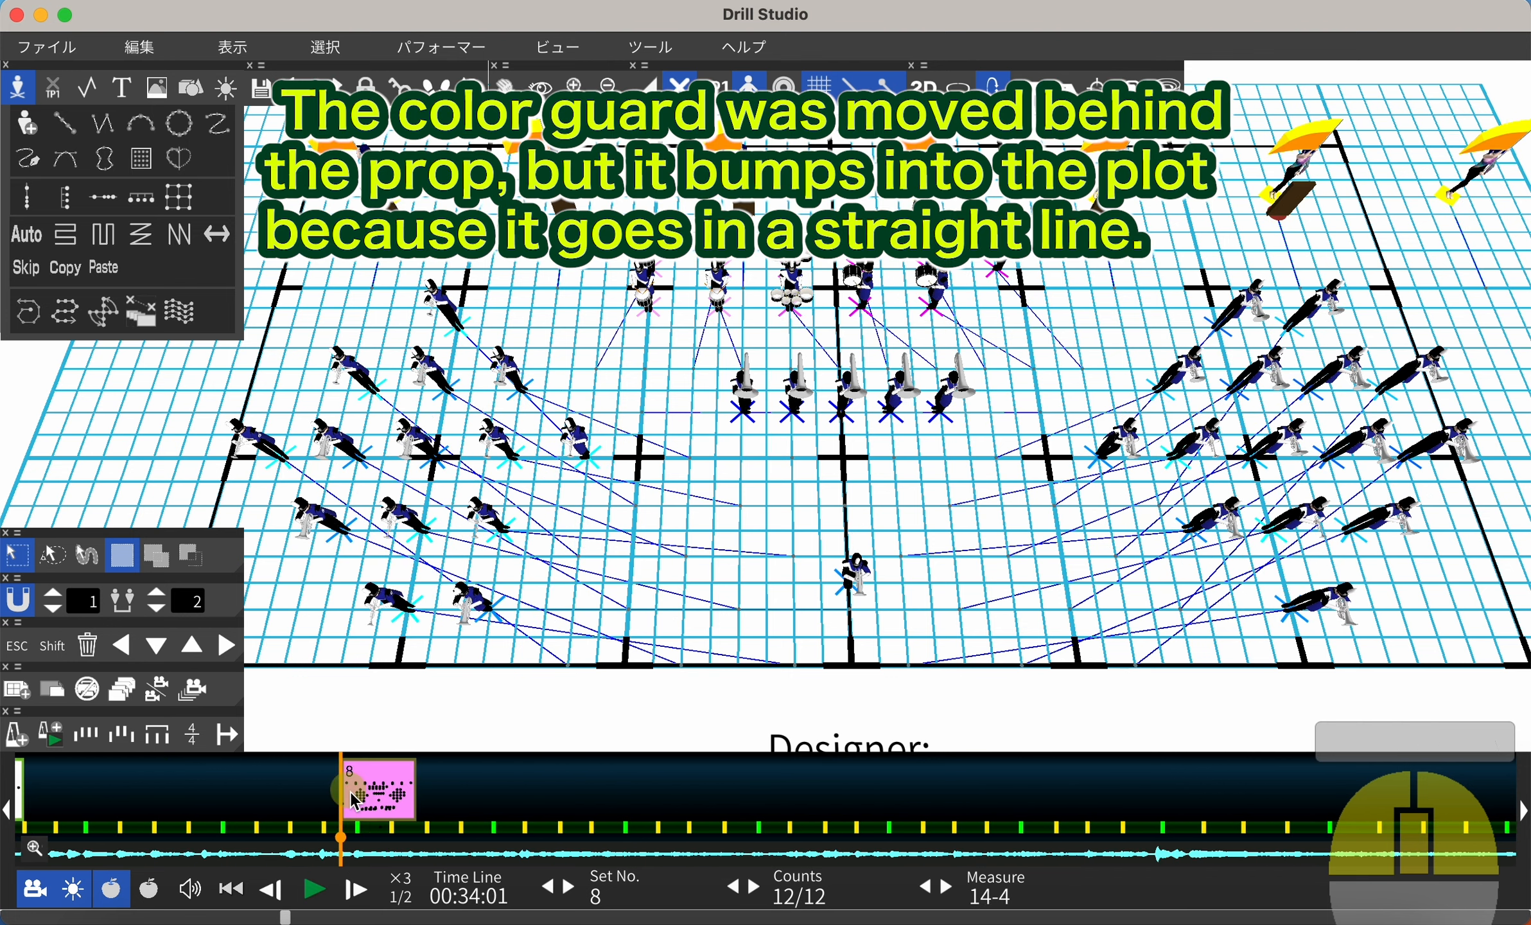
pyautogui.moveTo(349, 863); pyautogui.dragTo(482, 769)
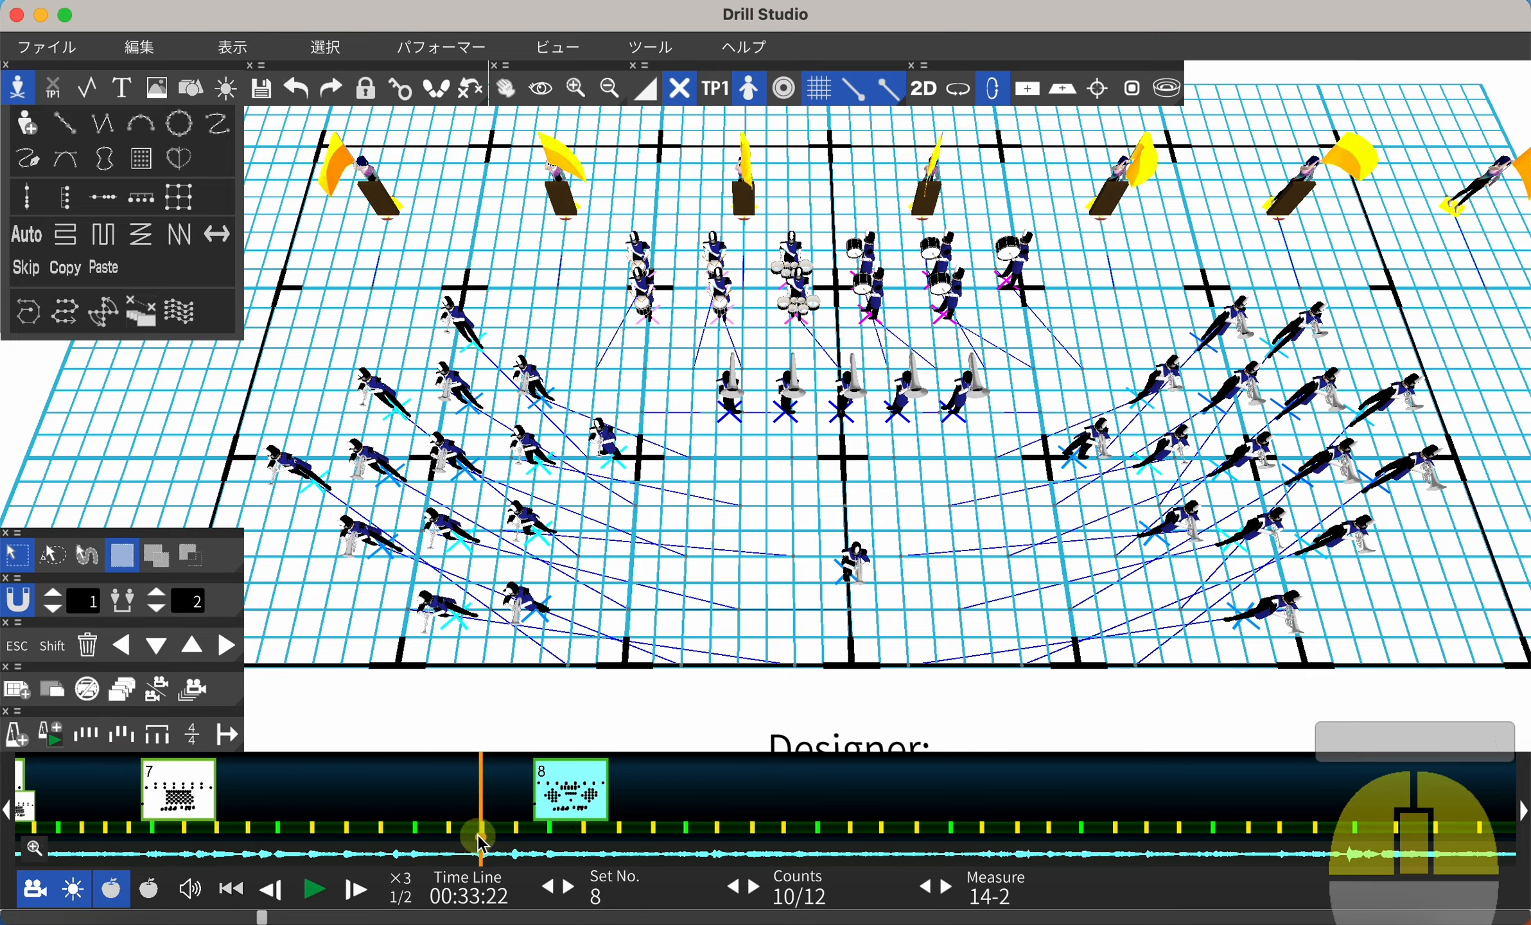
# Step: Insert a new sheet at count 10 of 12 in the move from sheet 7 to sheet 8
pyautogui.moveTo(482, 838); pyautogui.dragTo(465, 838)
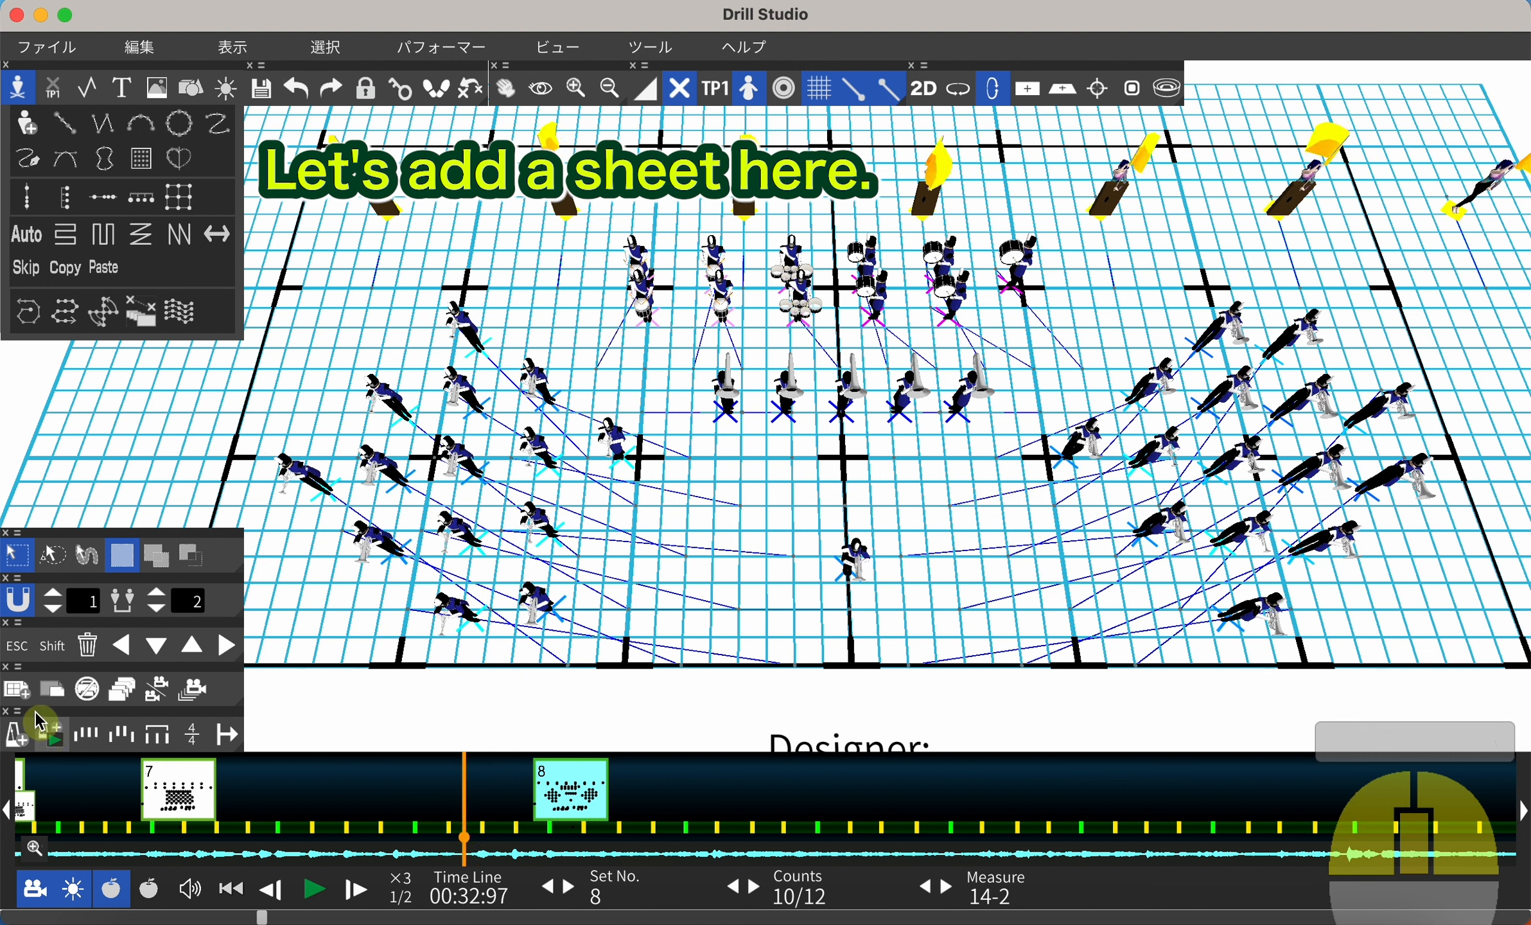
pyautogui.click(23, 694)
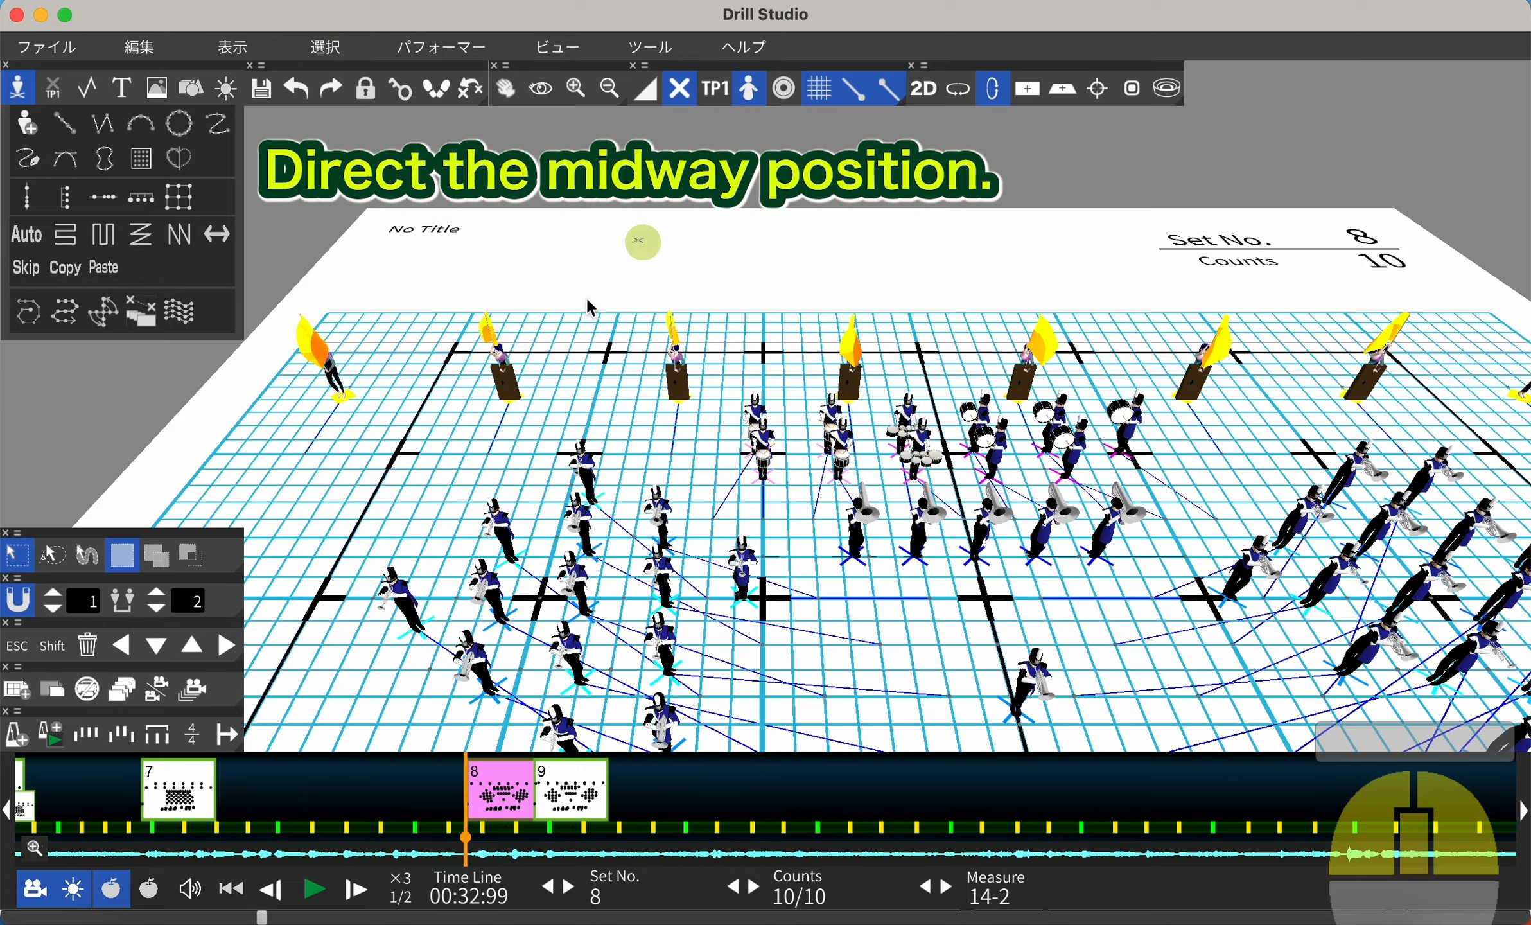
# Step: On the inserted sheet 8, move the three color guard members at the props left of the field's centre sideways to the left, clear of the props
pyautogui.moveTo(585, 299); pyautogui.dragTo(579, 438, button='right')
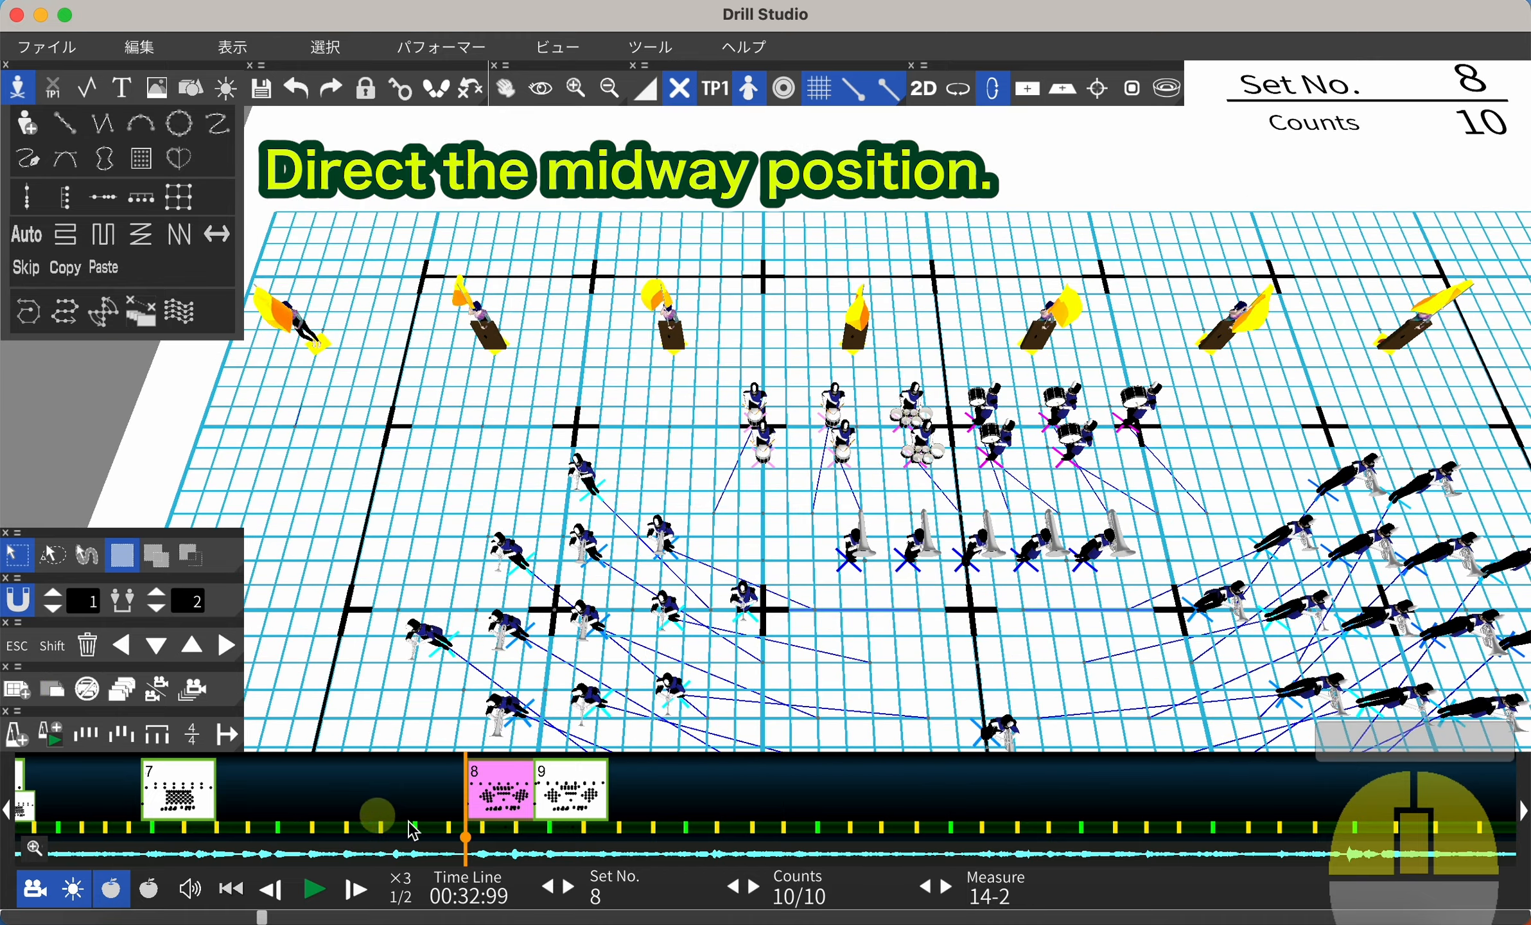
pyautogui.click(576, 784)
pyautogui.moveTo(442, 246); pyautogui.dragTo(919, 339)
pyautogui.click(491, 811)
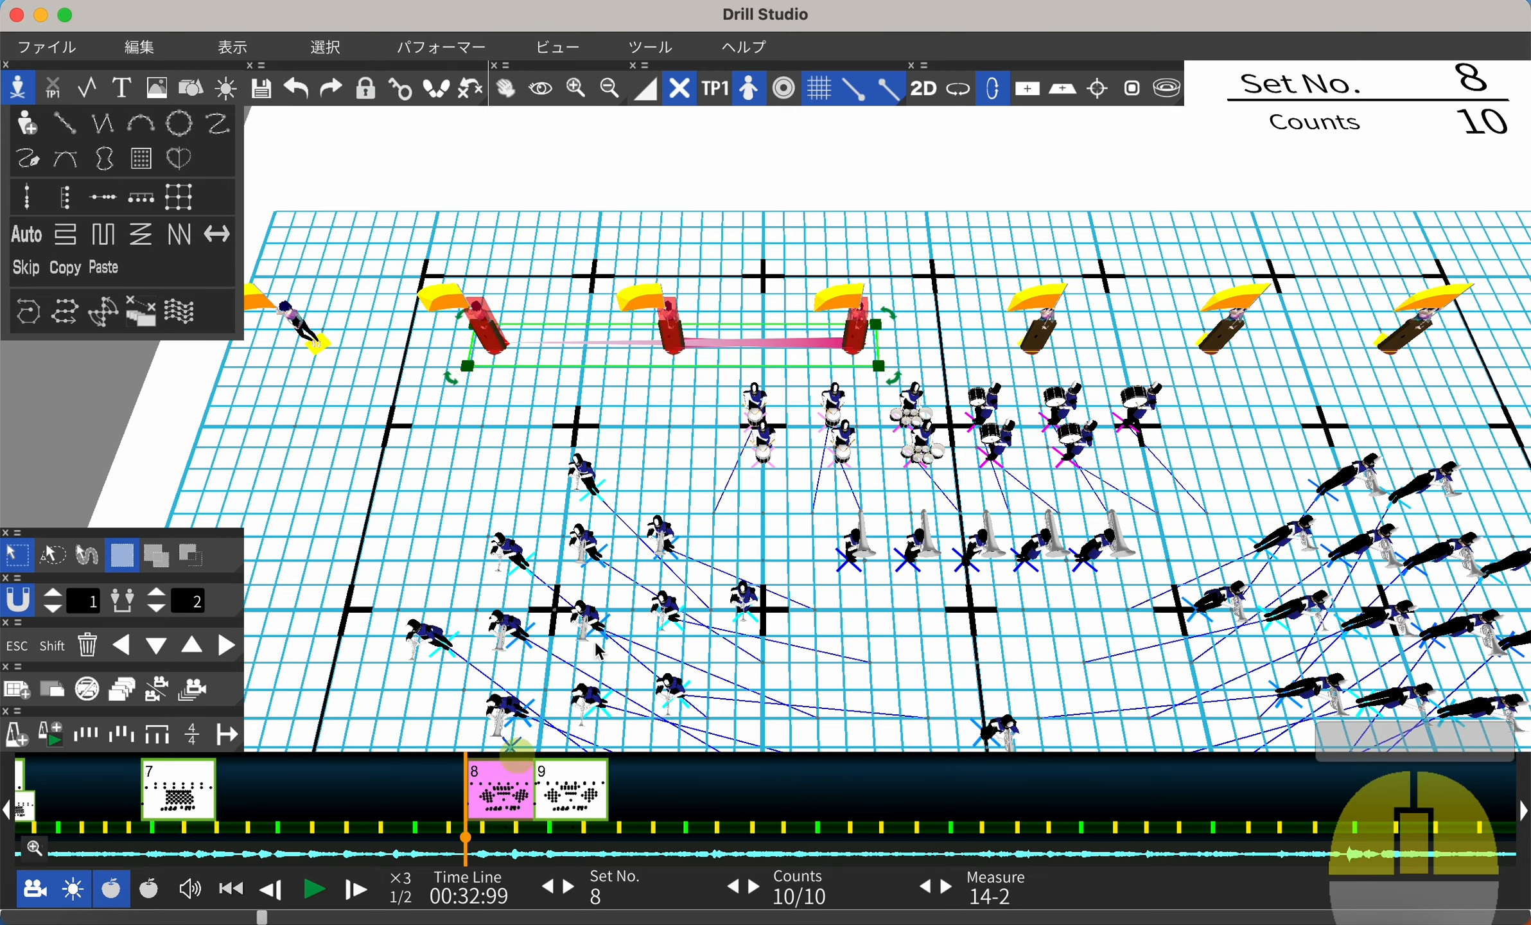
pyautogui.click(761, 601)
# Step: On the inserted sheet 8, move the three color guard members at the props right of centre sideways to the right, clear of the props
pyautogui.click(575, 778)
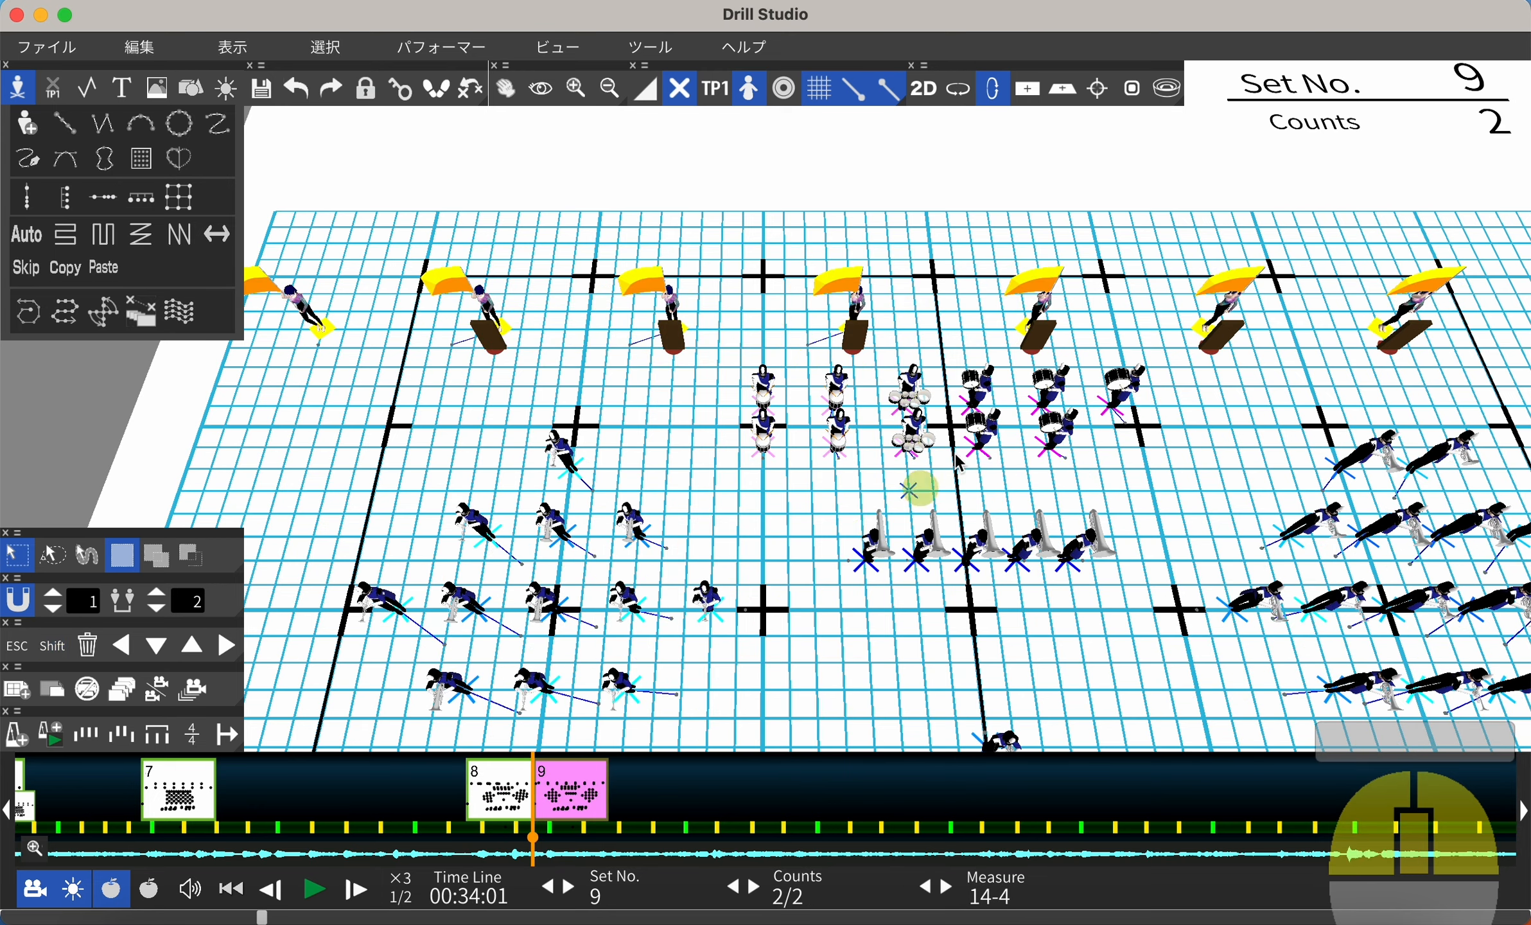
pyautogui.moveTo(916, 489); pyautogui.dragTo(767, 508, button='middle')
pyautogui.moveTo(822, 197); pyautogui.dragTo(1355, 358)
pyautogui.click(497, 787)
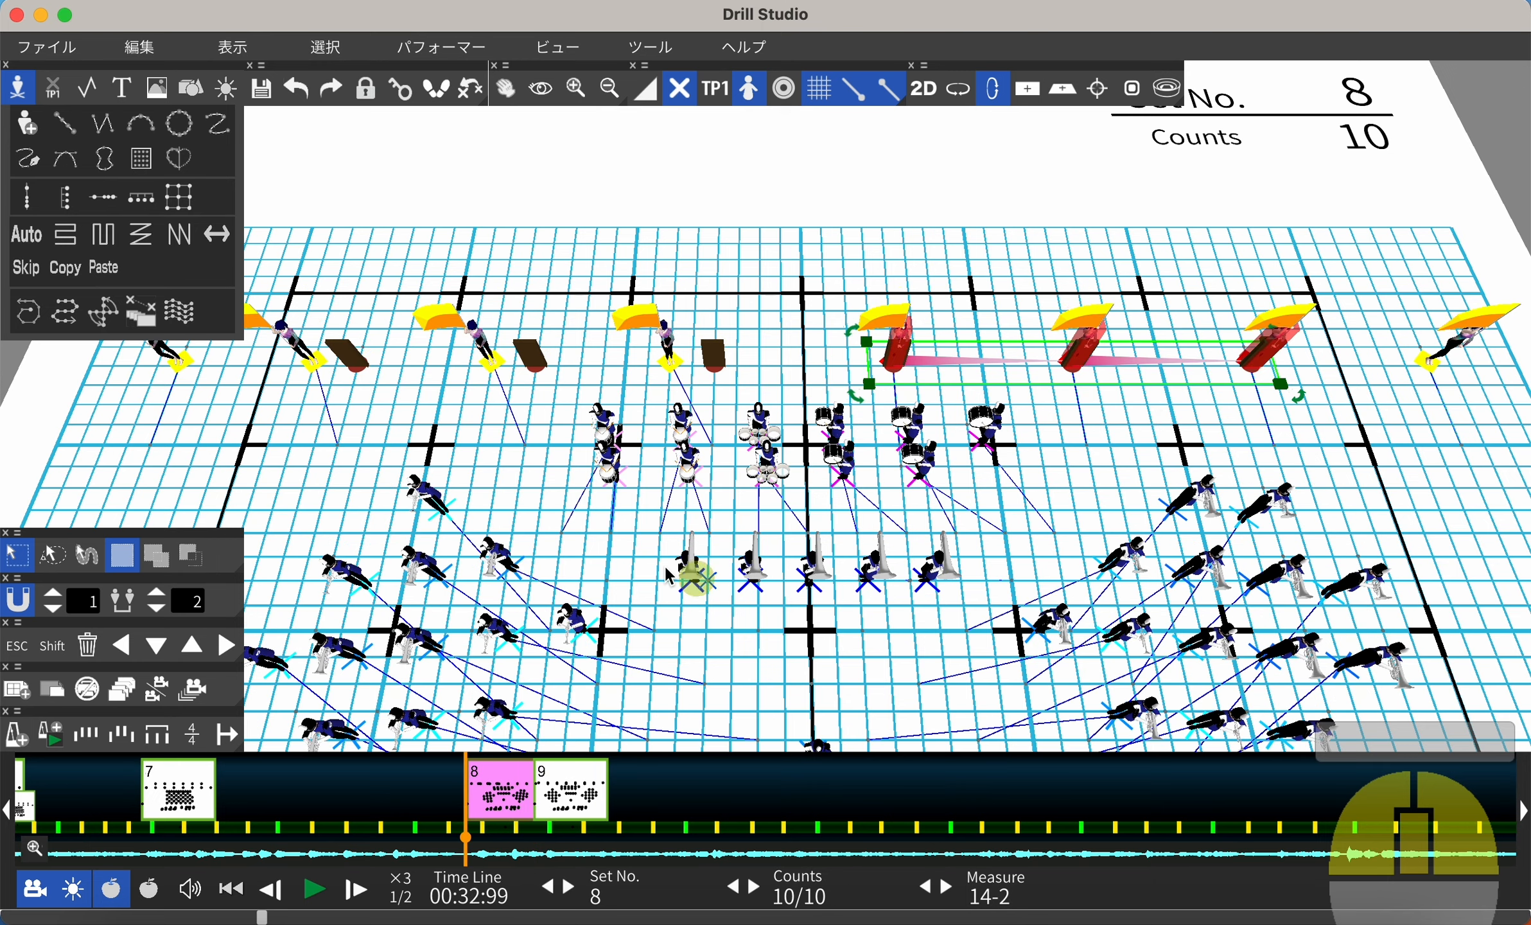
pyautogui.hotkey('shift', 'Right')
pyautogui.click(665, 567)
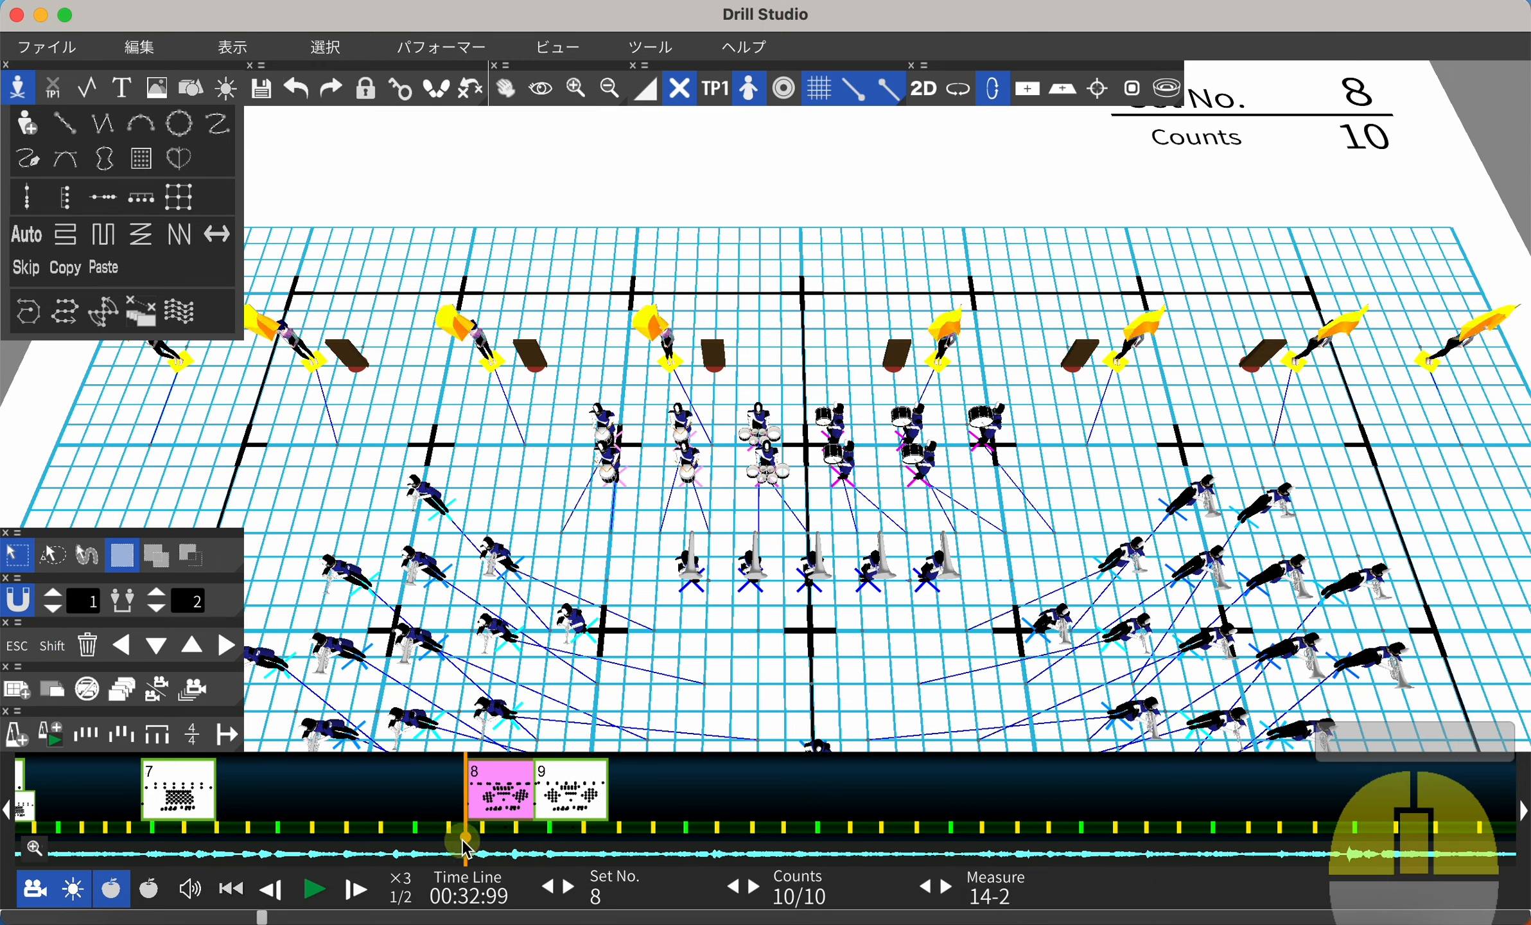
# Step: Convert the inserted 10-count sheet 8 into a sub-sheet of sheet 7
pyautogui.moveTo(467, 849)
pyautogui.mouseDown()
pyautogui.moveTo(427, 838)
pyautogui.moveTo(565, 835)
pyautogui.moveTo(444, 835)
pyautogui.moveTo(482, 835)
pyautogui.mouseUp()
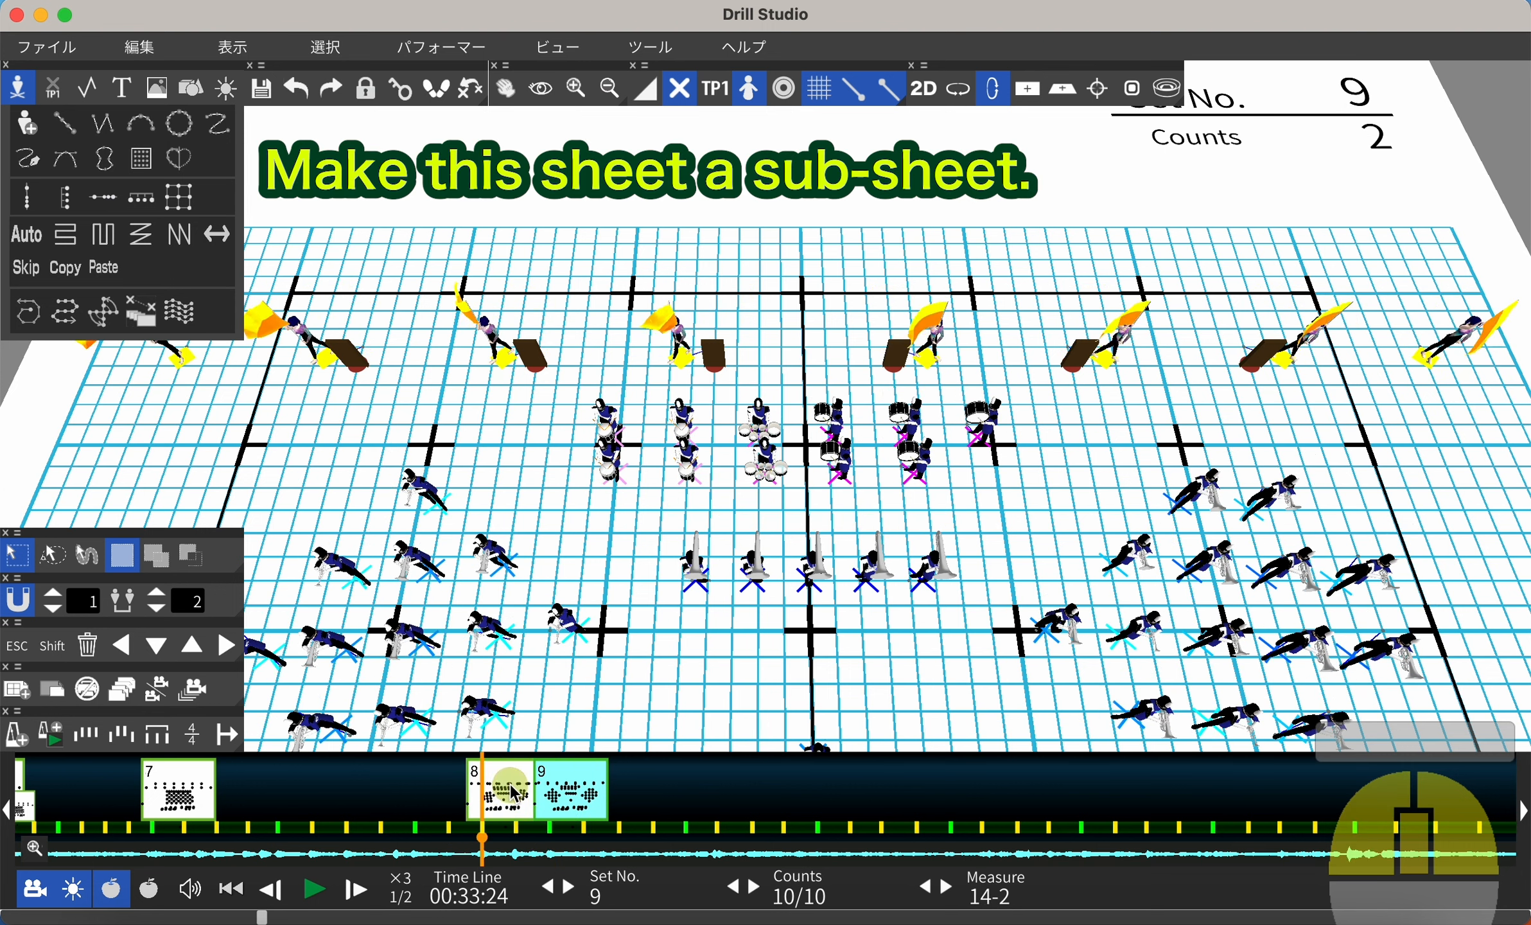
pyautogui.click(514, 793)
pyautogui.click(49, 691)
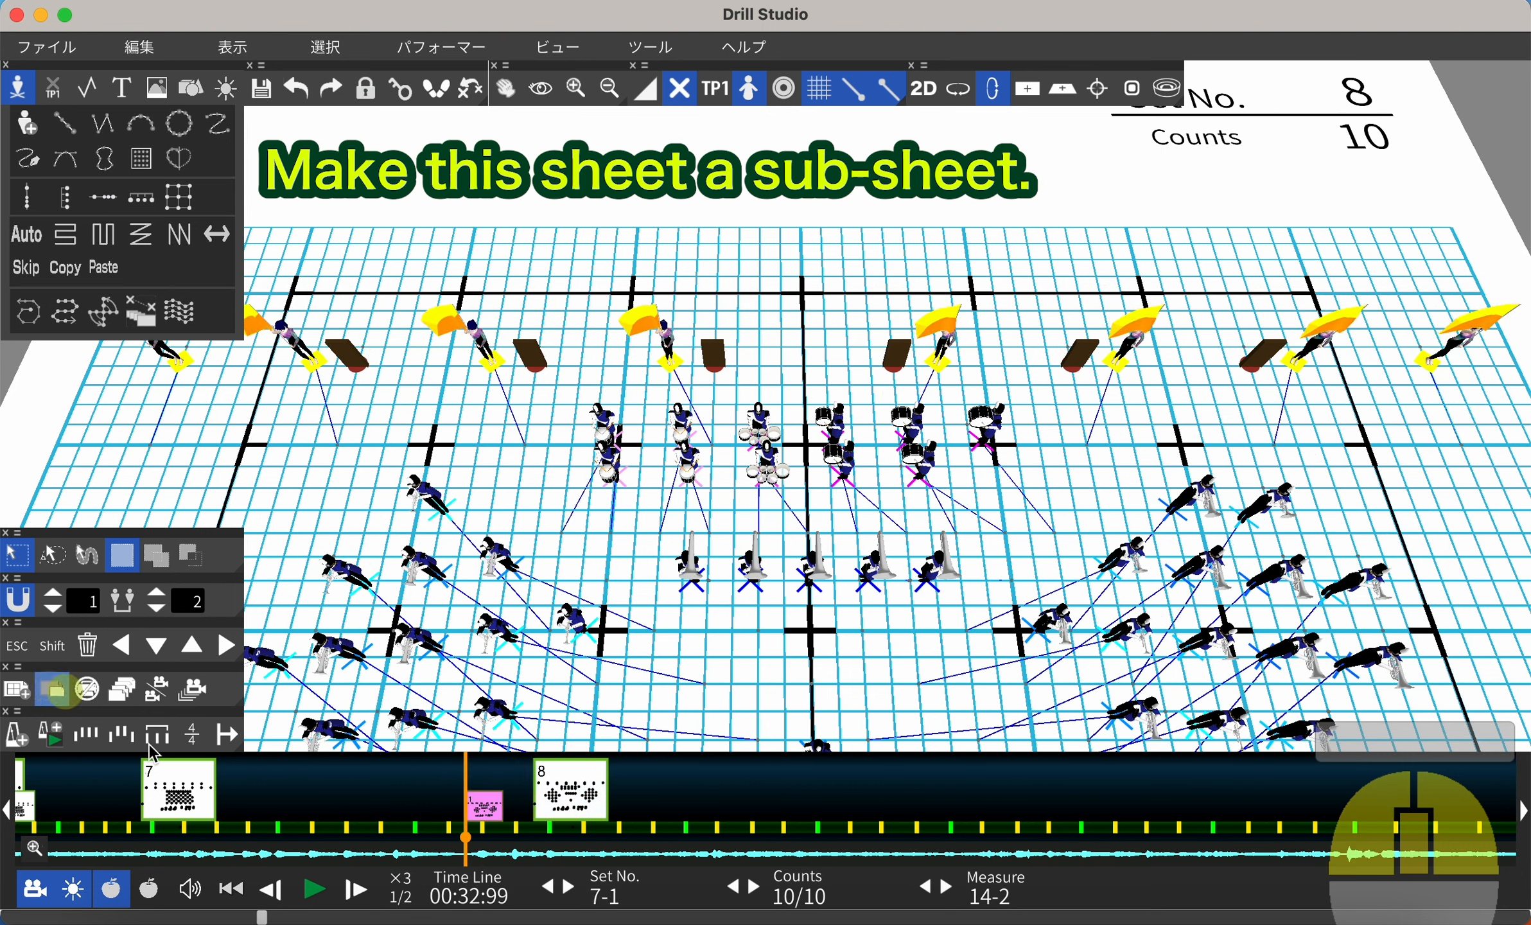
# Step: Scrub the timeline from sheet 7 to sheet 8 to check the color guard's path around the props
pyautogui.click(188, 792)
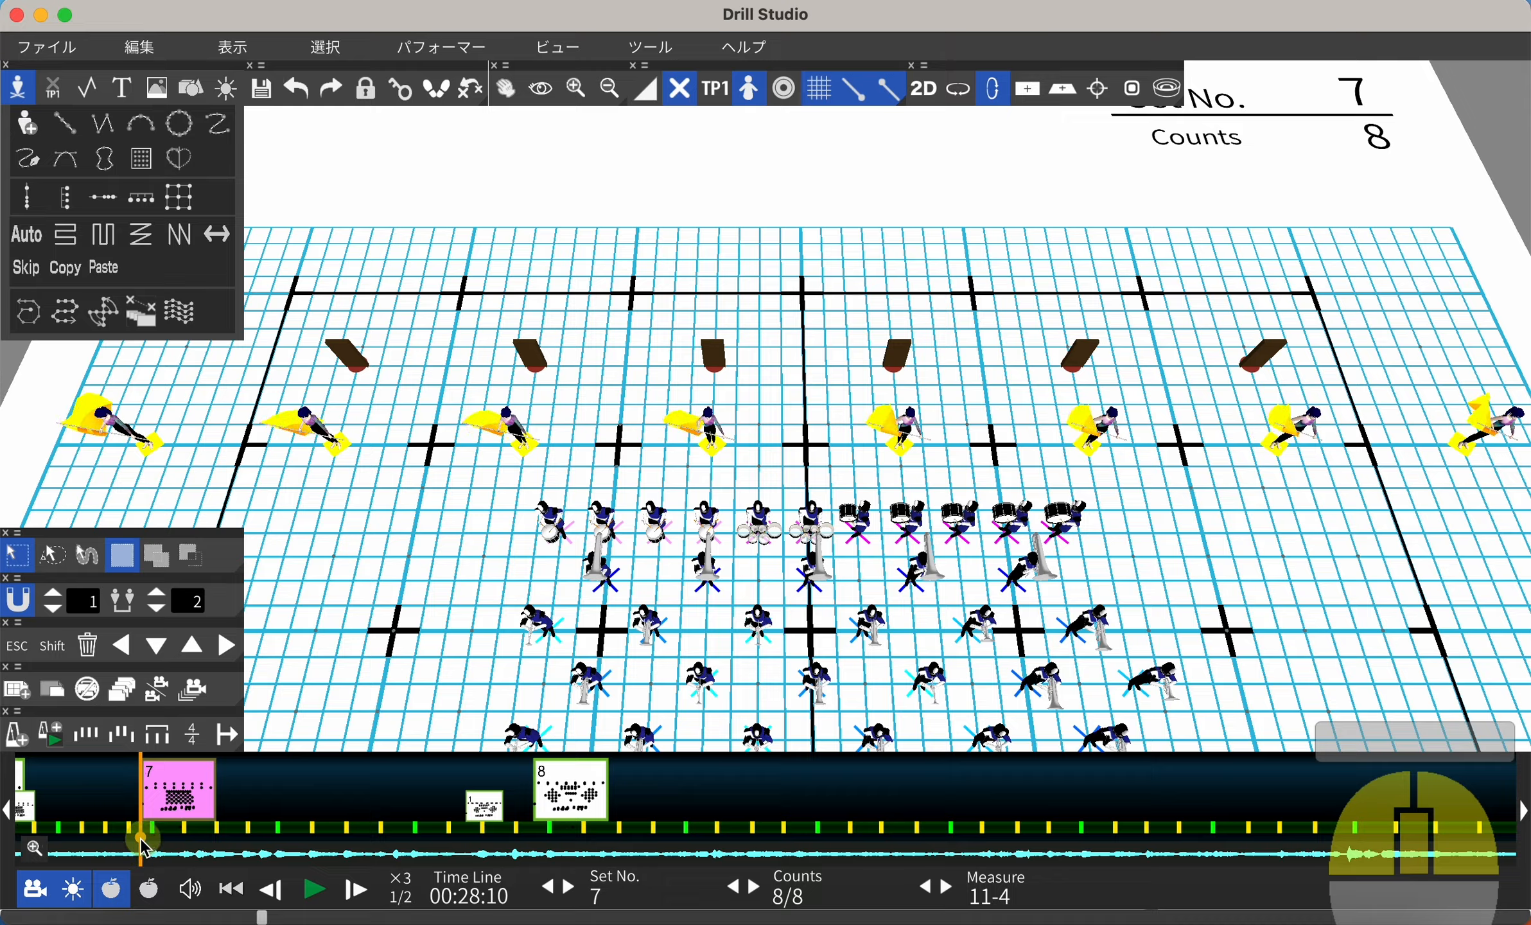
pyautogui.moveTo(144, 849); pyautogui.dragTo(533, 832)
pyautogui.scroll(-5, 812, 500)
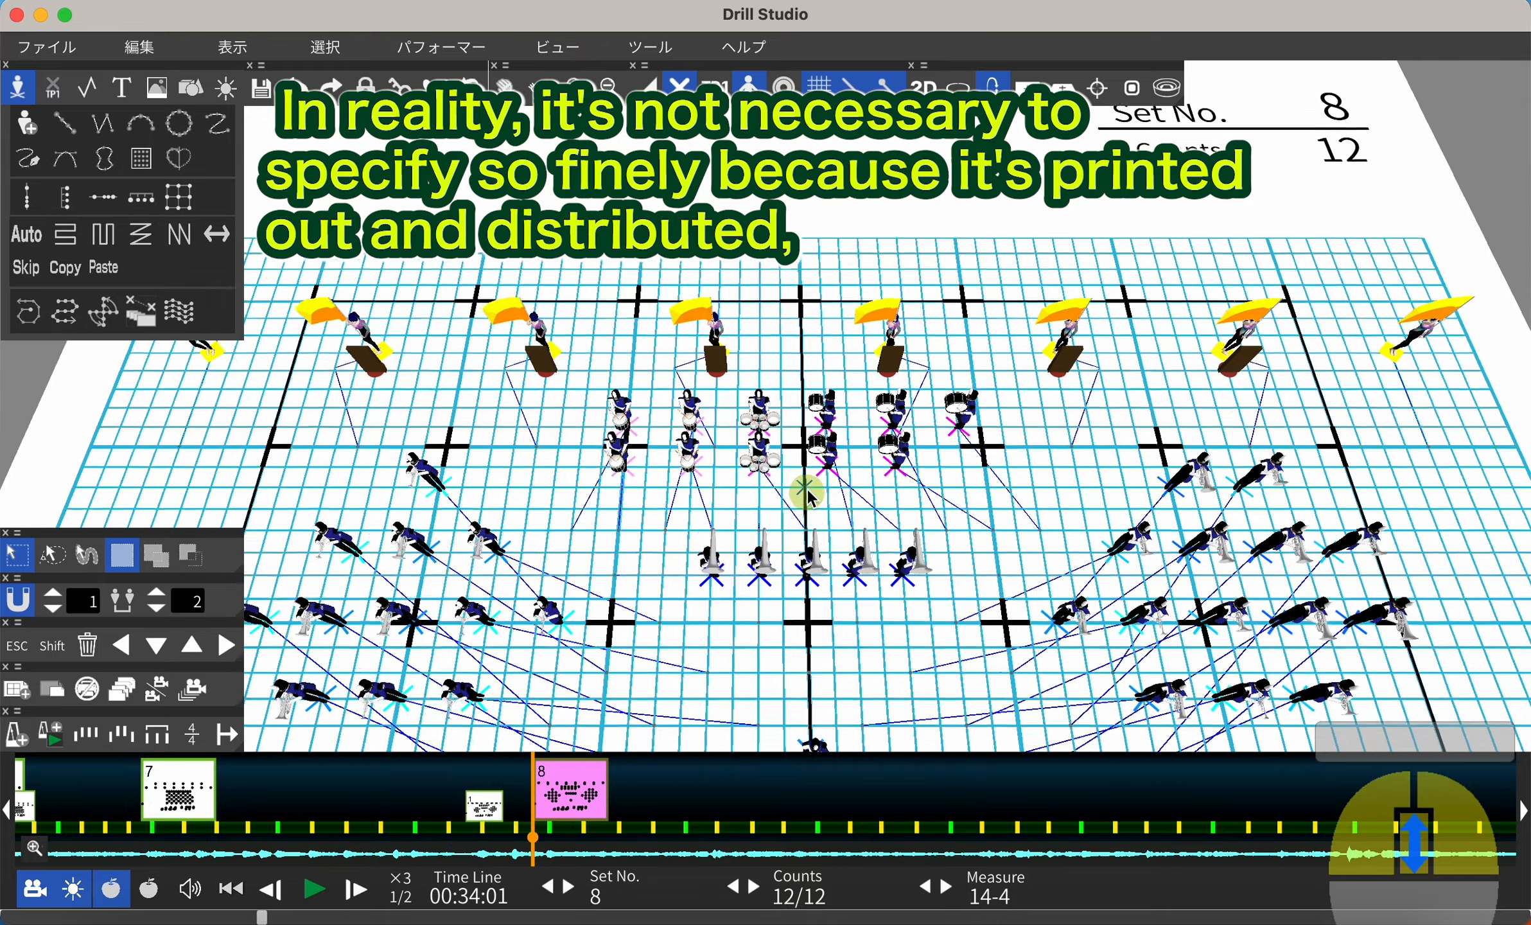
pyautogui.moveTo(822, 489)
pyautogui.mouseDown(button='middle')
pyautogui.moveTo(844, 408)
pyautogui.moveTo(829, 517)
pyautogui.mouseUp(button='middle')
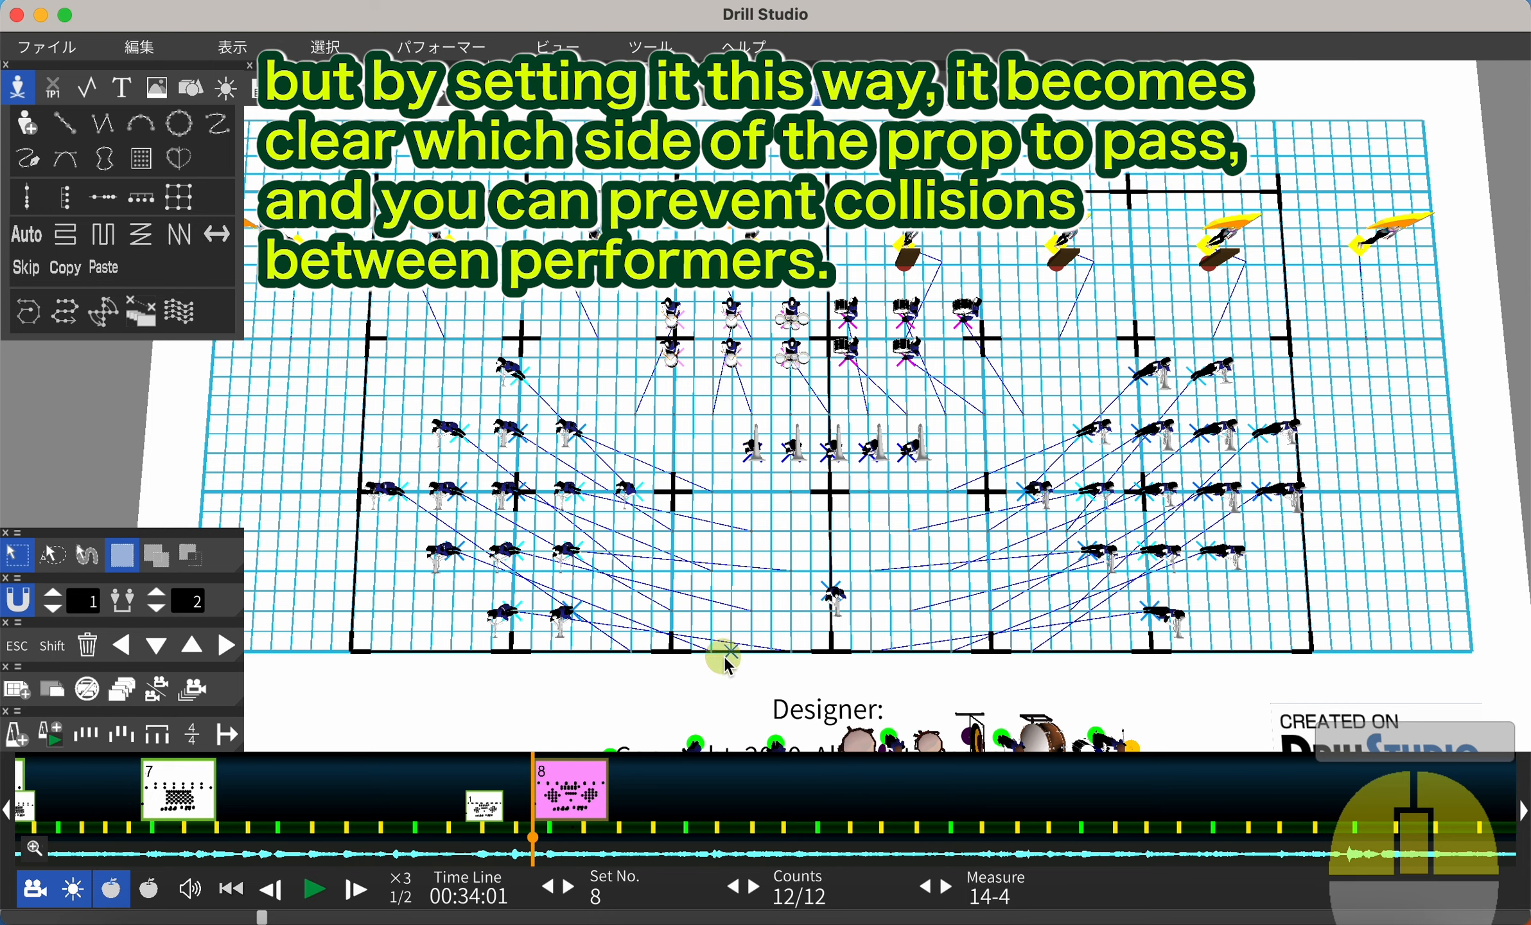
# Step: Add sheet 9 after sheet 8 and extend it to 12 counts
pyautogui.click(14, 689)
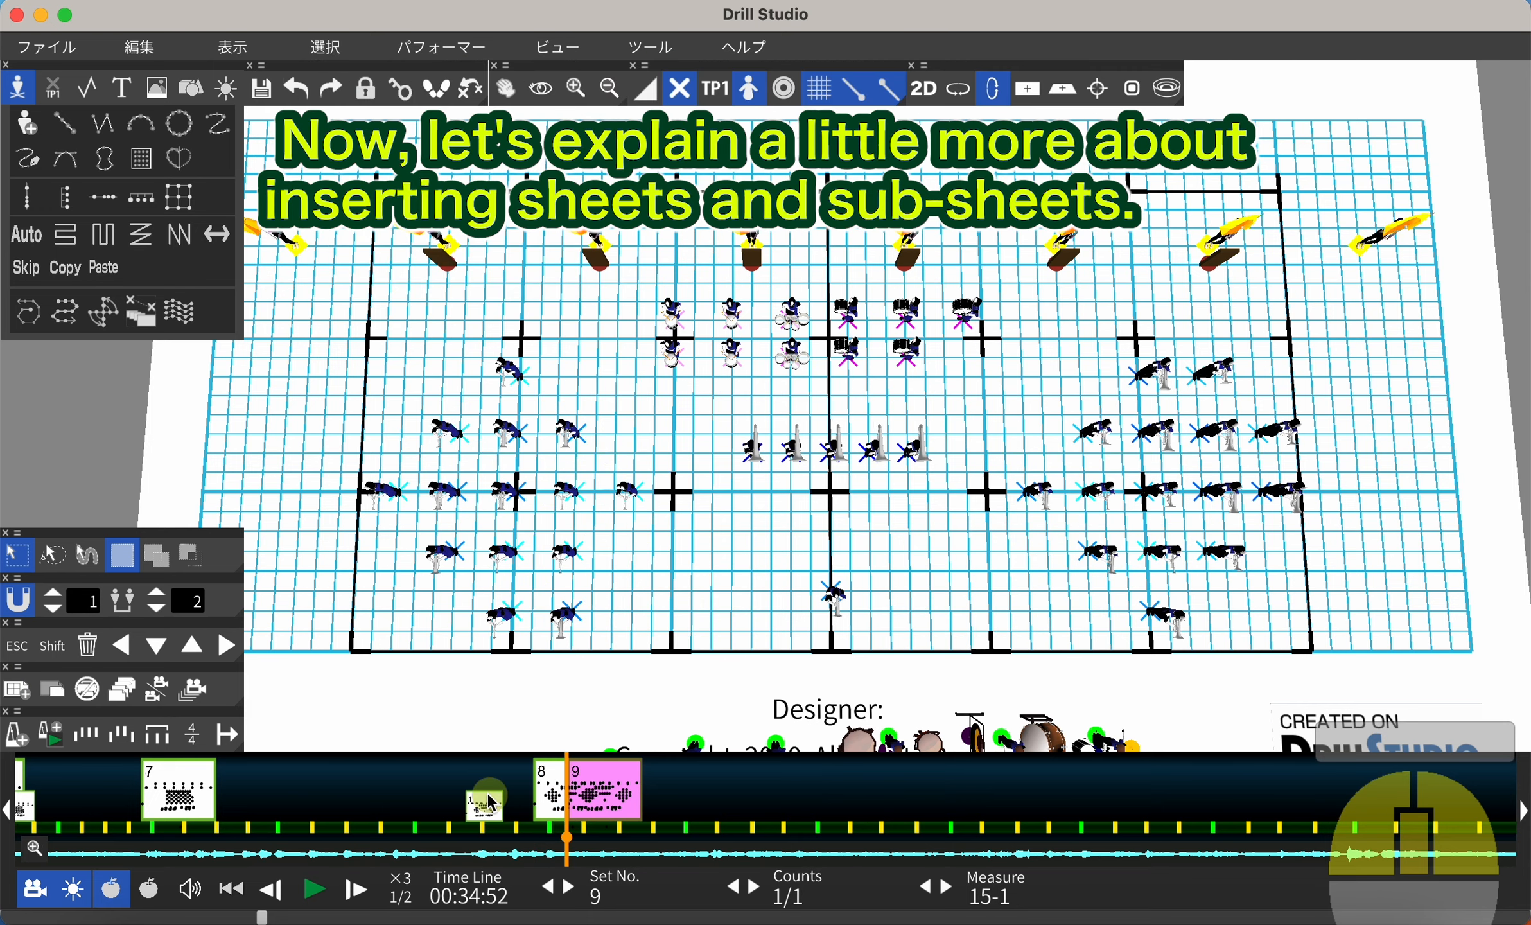
pyautogui.moveTo(604, 801); pyautogui.dragTo(970, 802)
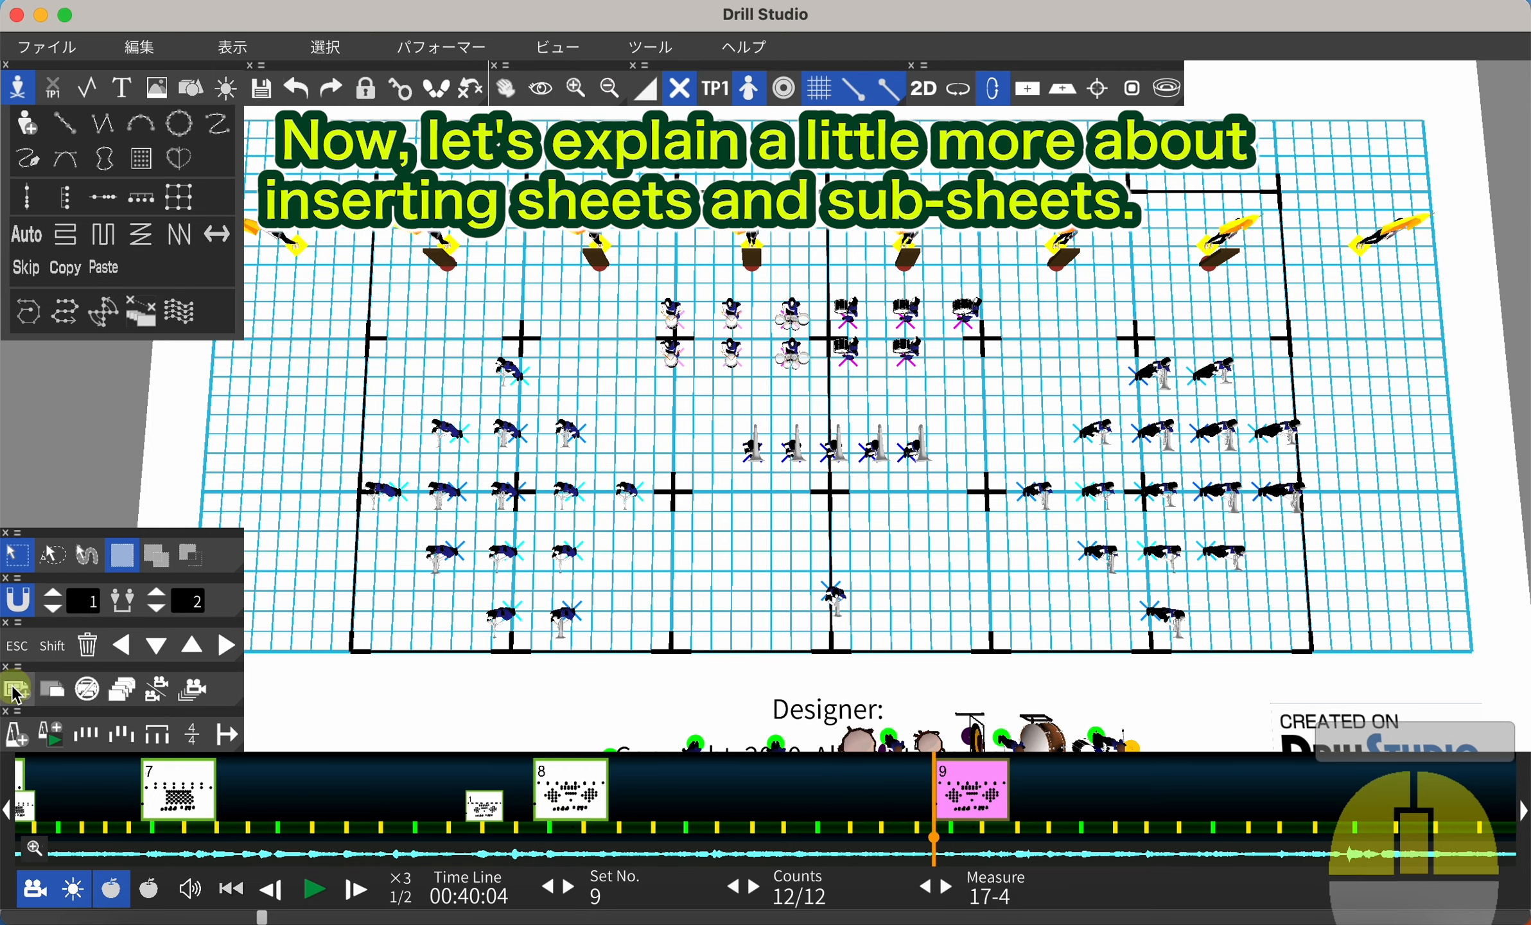
# Step: On sheet 9, shift the whole wind block on the field's left side farther toward the left edge of the field
pyautogui.moveTo(664, 697); pyautogui.dragTo(665, 553, button='right')
pyautogui.moveTo(681, 549); pyautogui.dragTo(782, 618, button='middle')
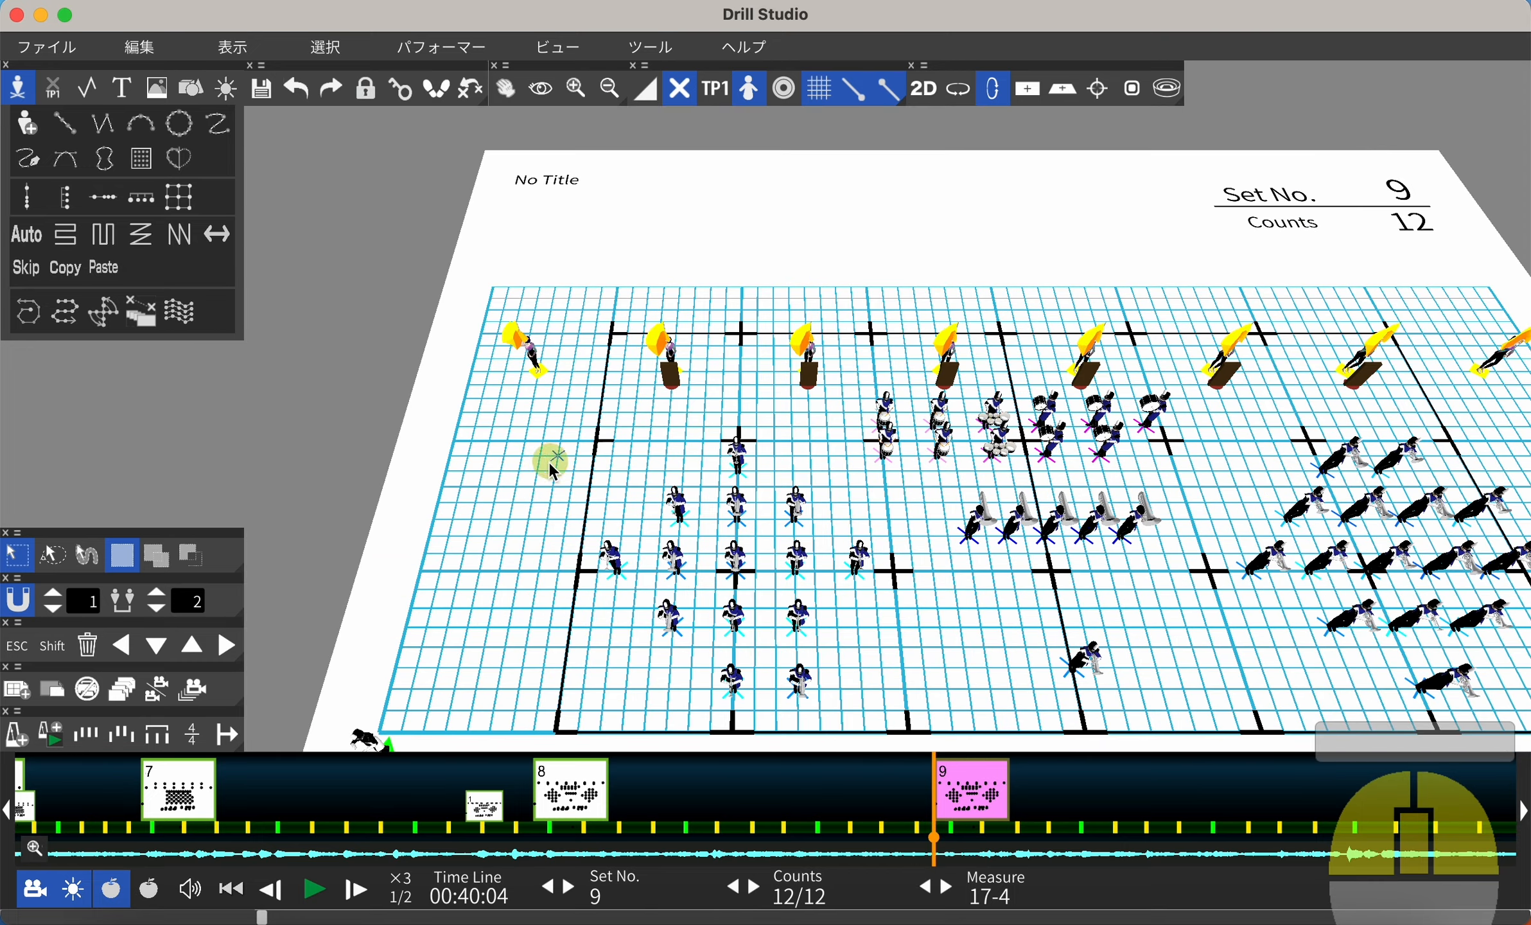
pyautogui.moveTo(563, 439); pyautogui.dragTo(875, 715)
pyautogui.moveTo(859, 569); pyautogui.dragTo(693, 570)
# Step: Insert a sheet at count 3 of 12 between sheets 8 and 9 and convert it into a sub-sheet
pyautogui.click(573, 778)
pyautogui.moveTo(534, 838); pyautogui.dragTo(643, 836)
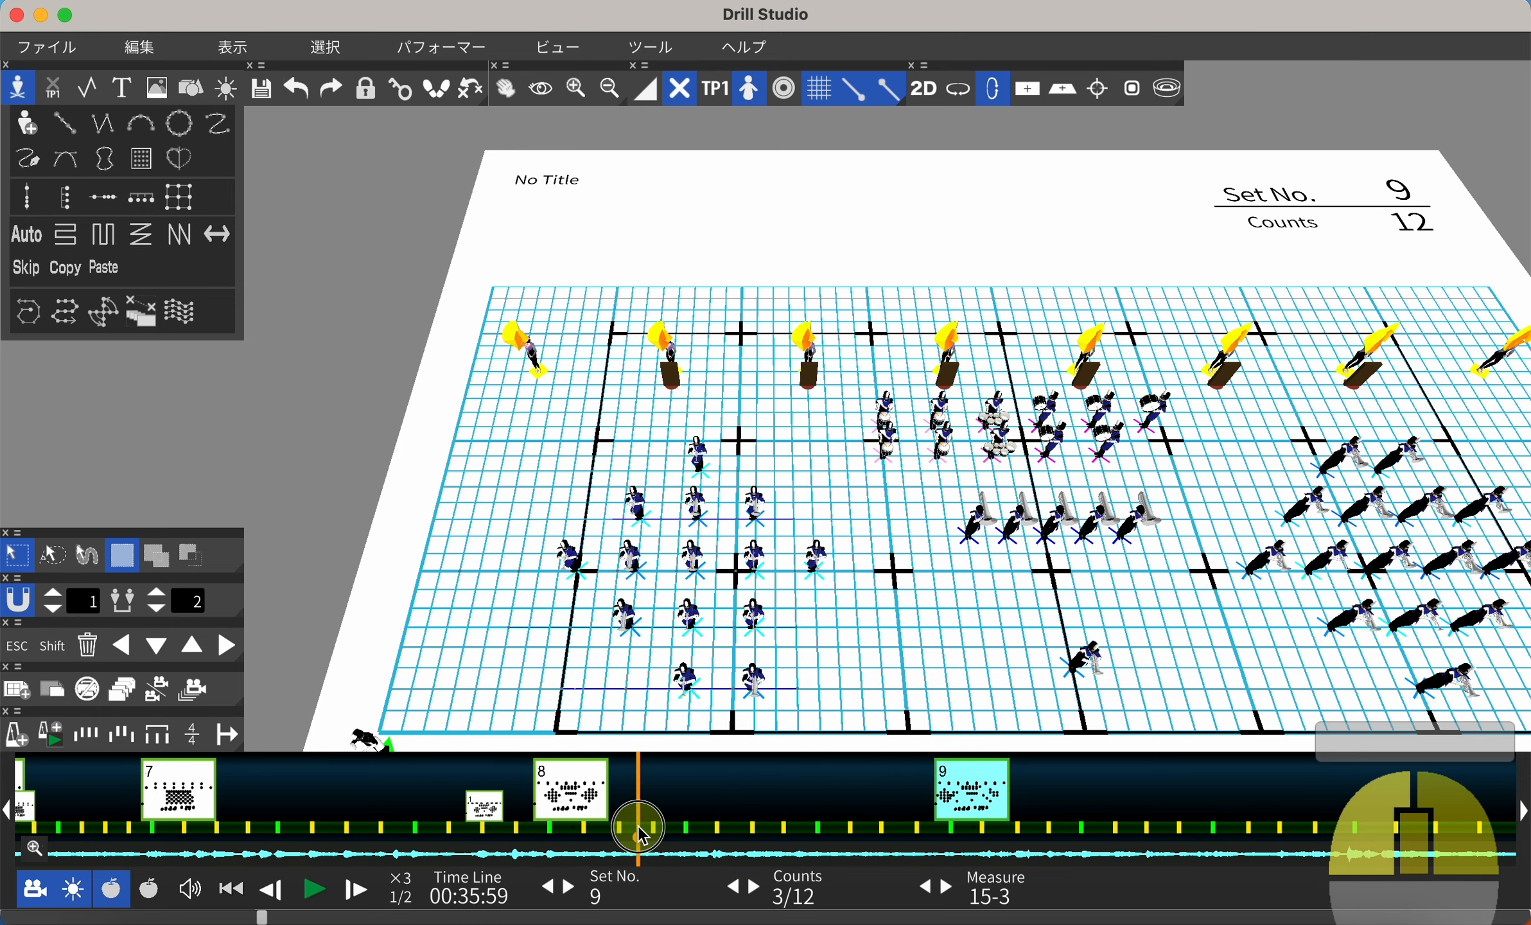
pyautogui.click(14, 691)
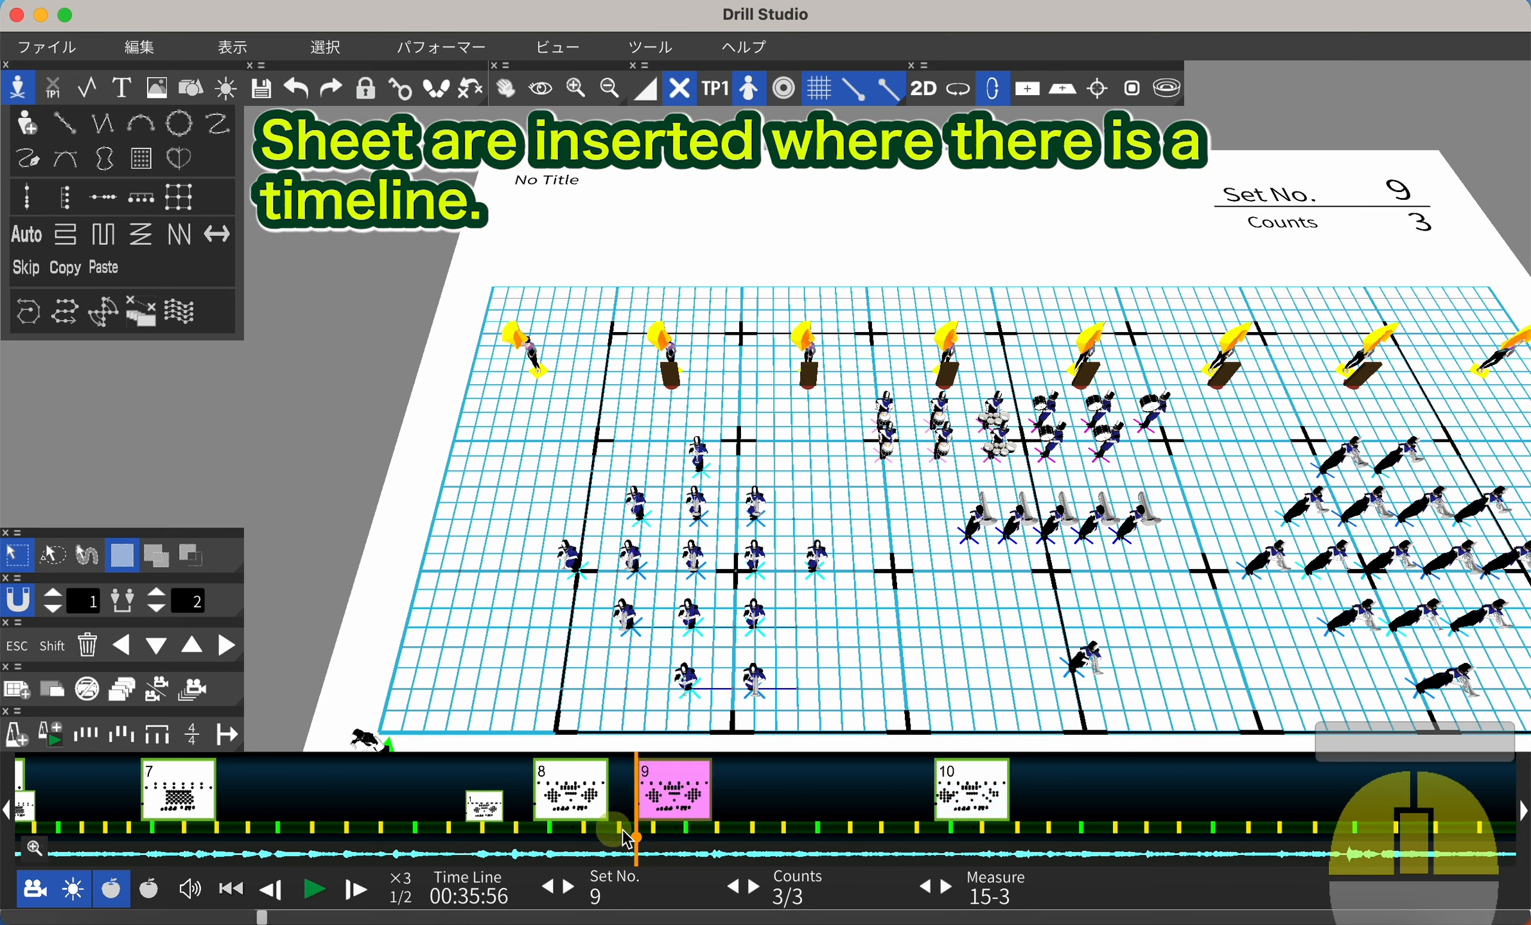
pyautogui.click(671, 793)
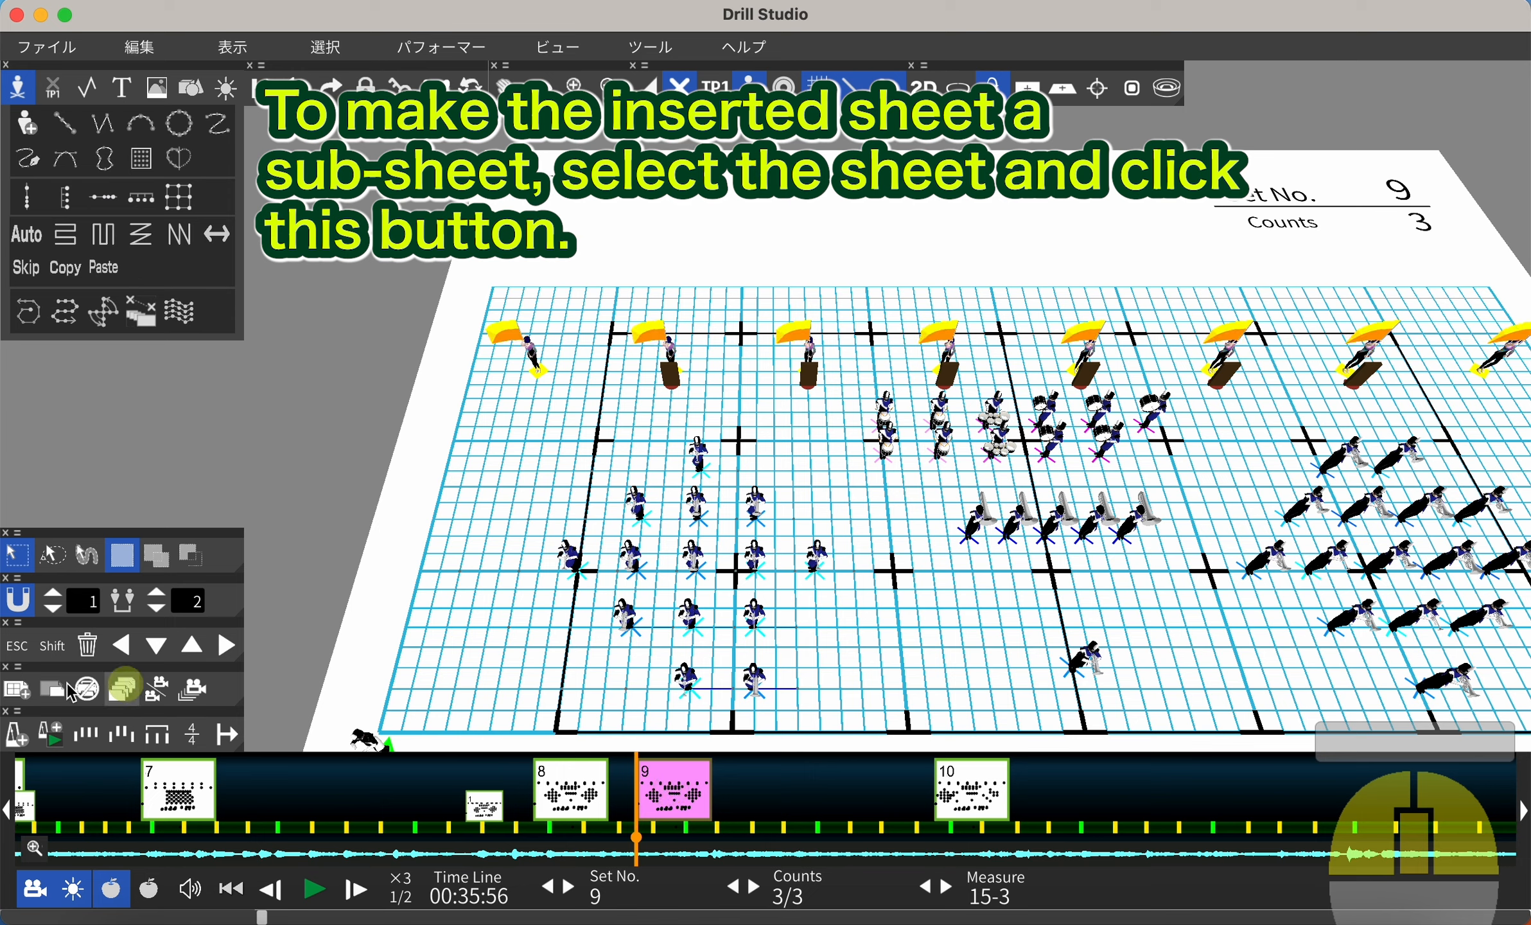
pyautogui.click(52, 691)
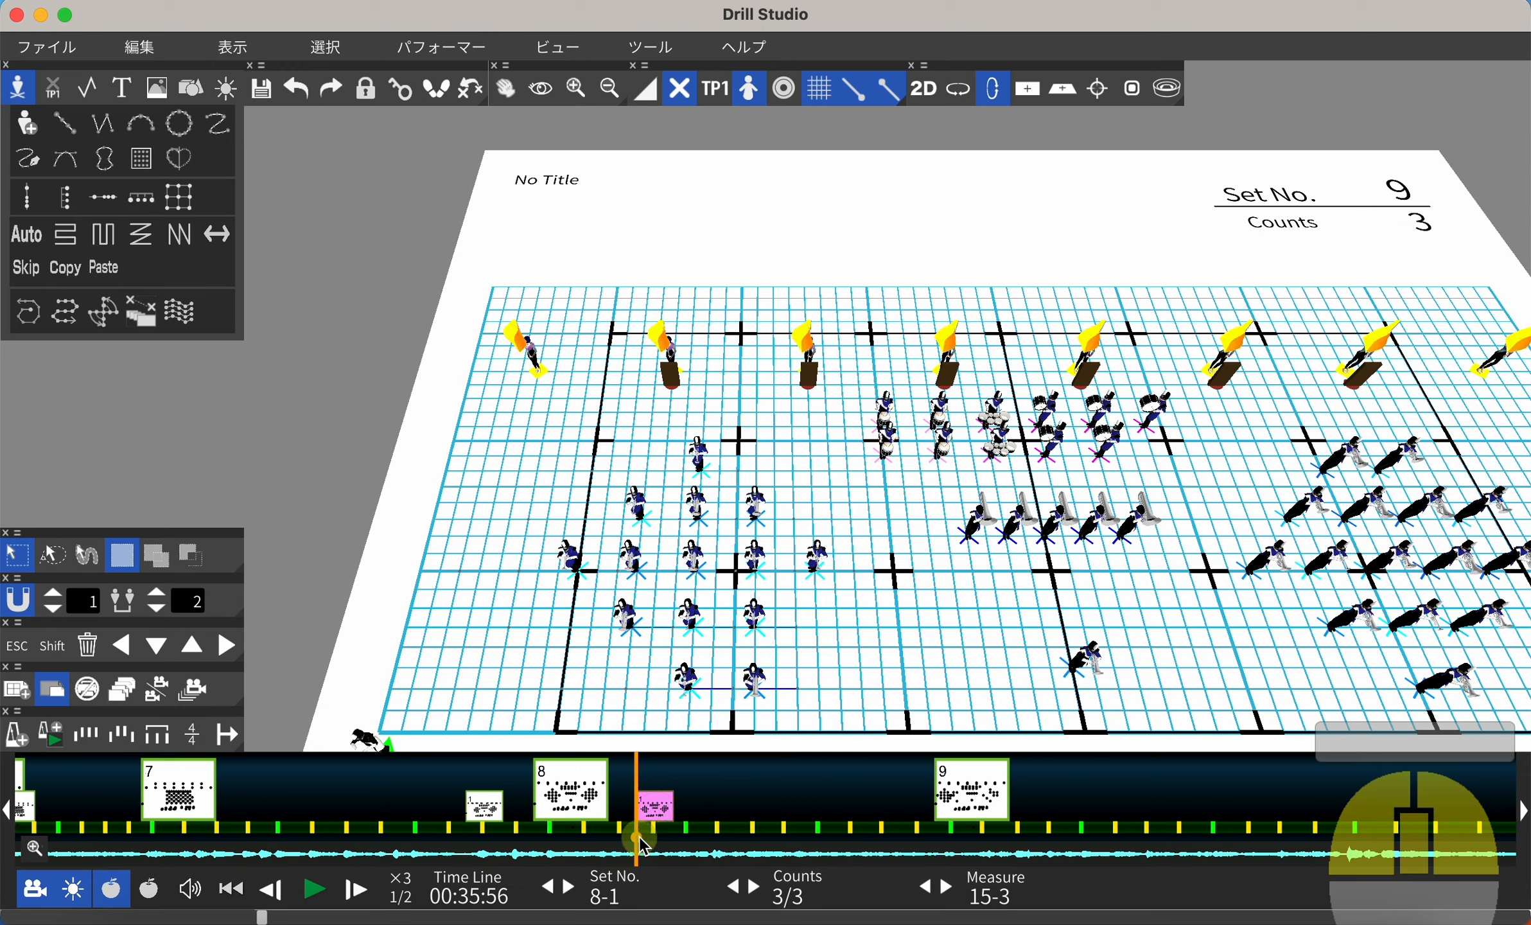
# Step: Scrub around sub-sheet 8-1 and go to sheet 9 to examine the formation the sub-sheet recorded
pyautogui.moveTo(645, 846); pyautogui.dragTo(562, 834)
pyautogui.moveTo(646, 835); pyautogui.dragTo(651, 811)
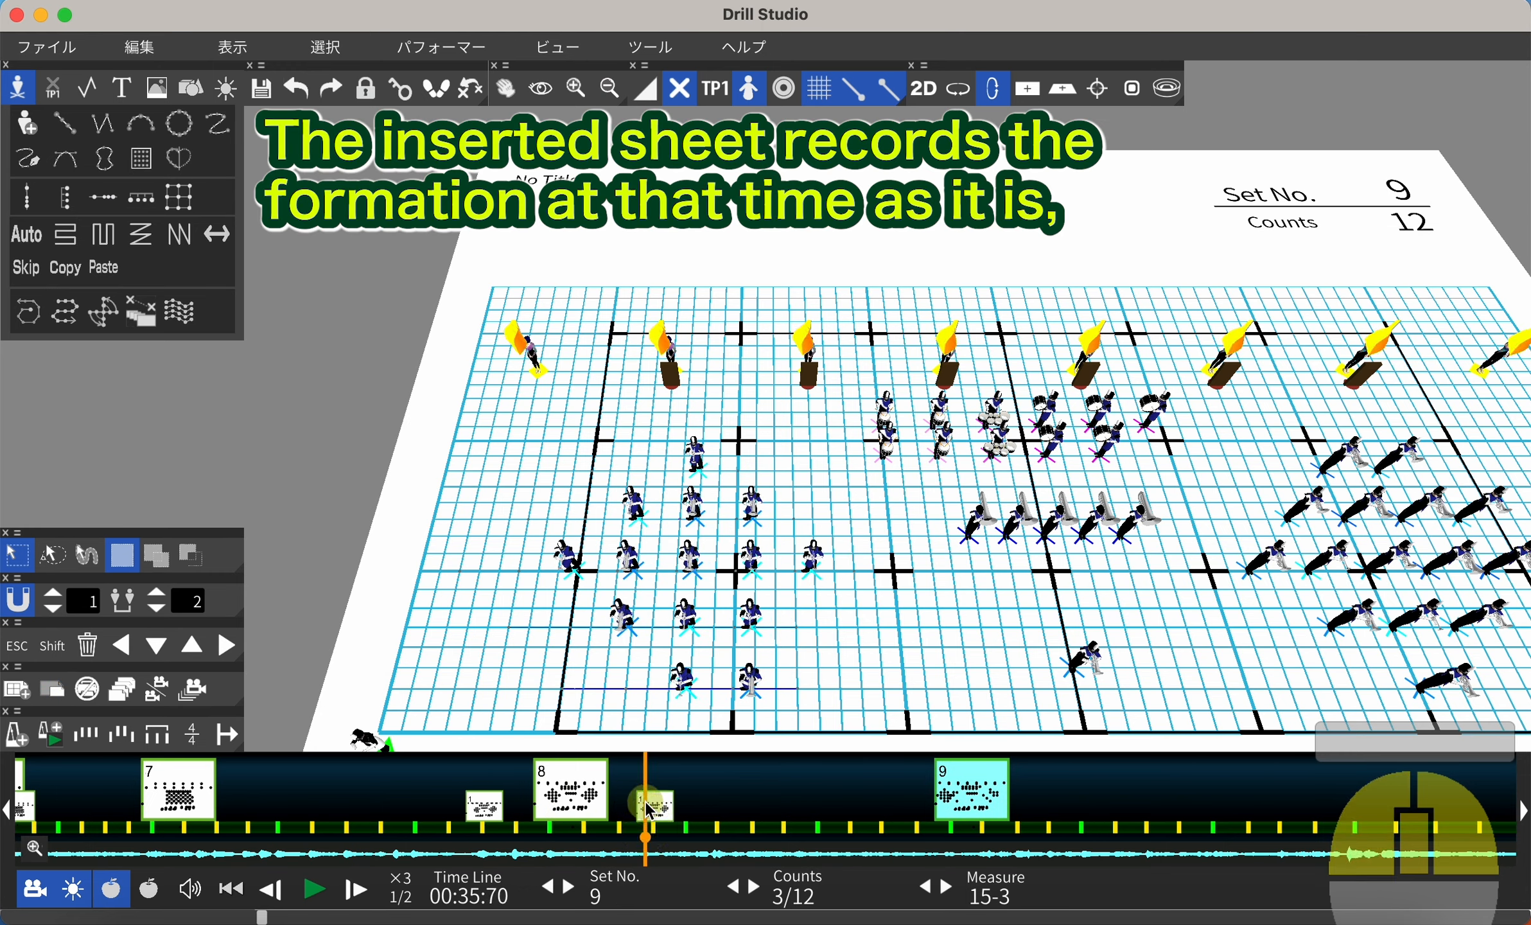
pyautogui.click(998, 821)
# Step: Move sub-sheet 8-1 to count 9 and scrub from sheet 8 to sheet 9 to check the movement
pyautogui.click(657, 809)
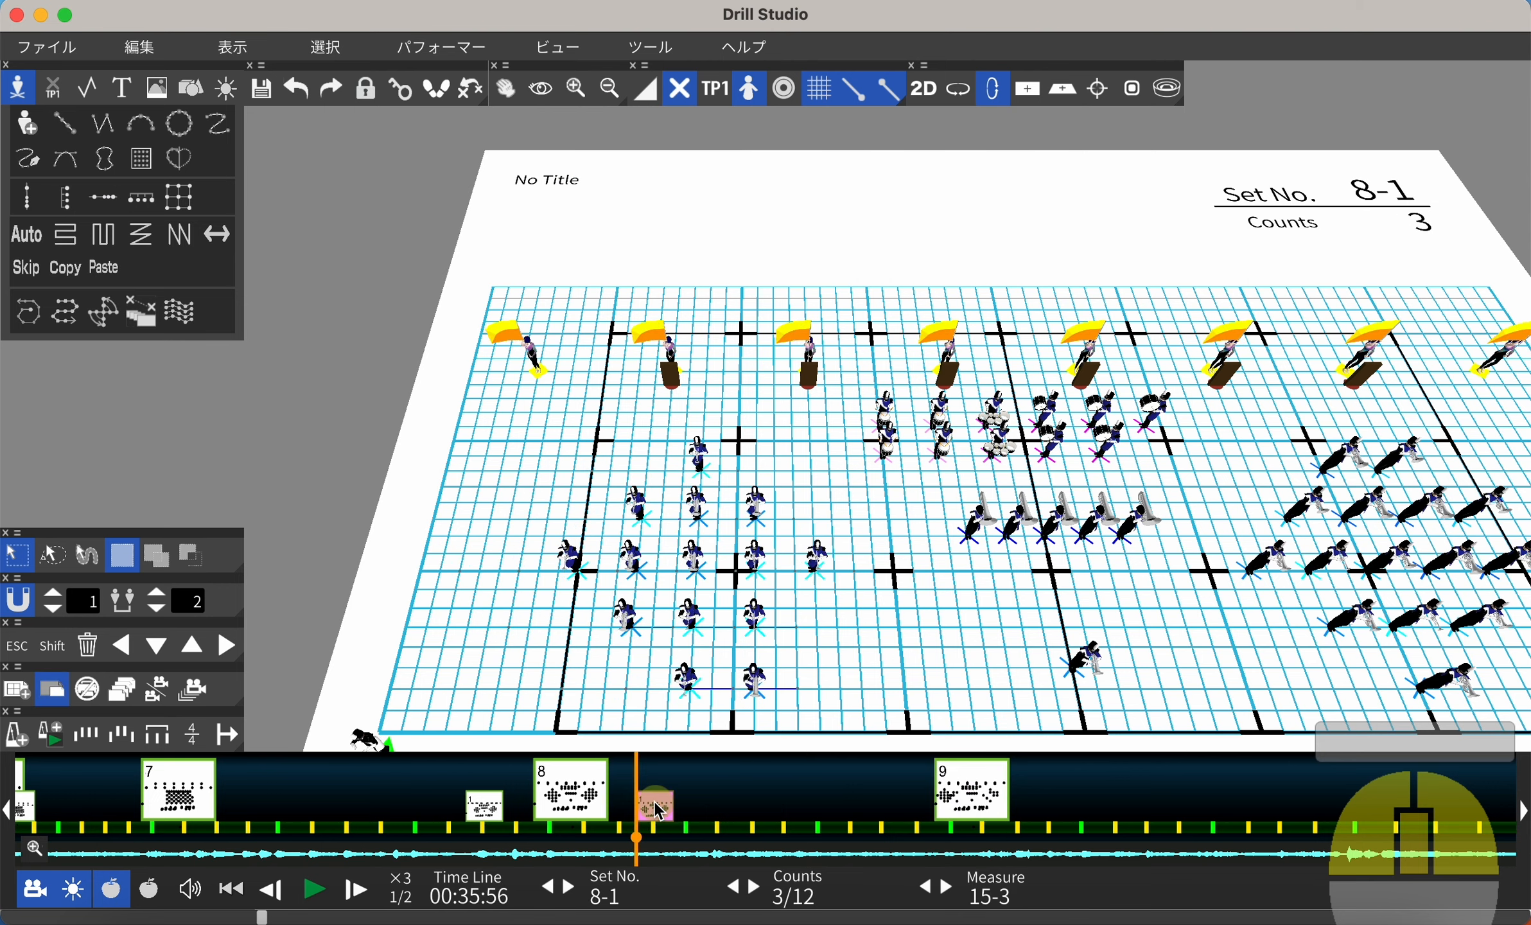
pyautogui.moveTo(658, 811); pyautogui.dragTo(851, 819)
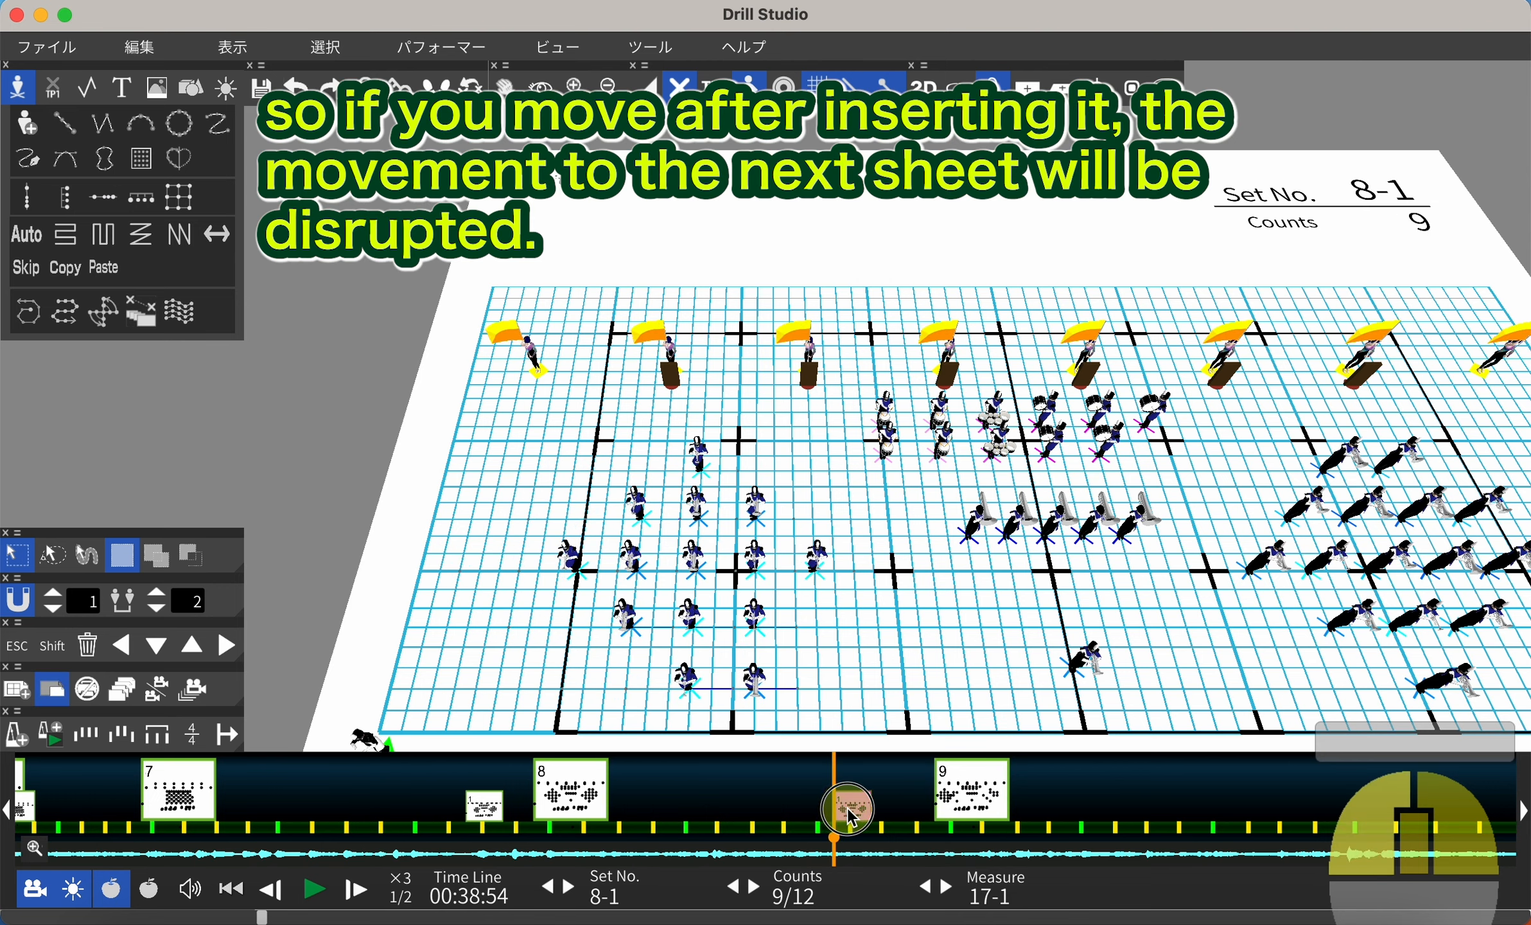
pyautogui.click(592, 784)
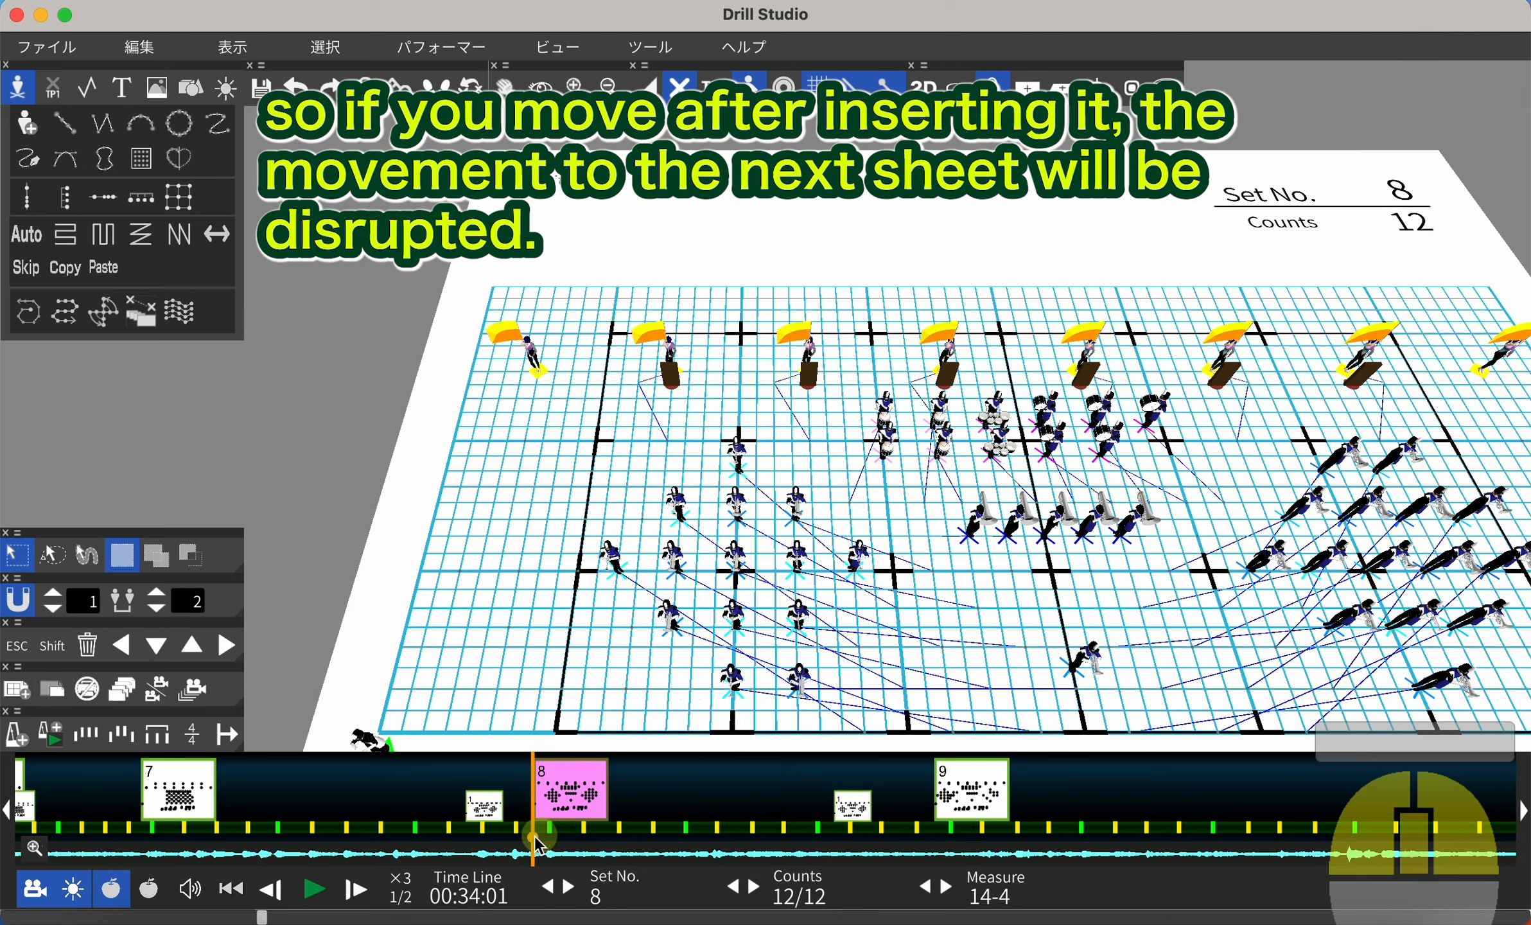
pyautogui.moveTo(539, 846); pyautogui.dragTo(939, 829)
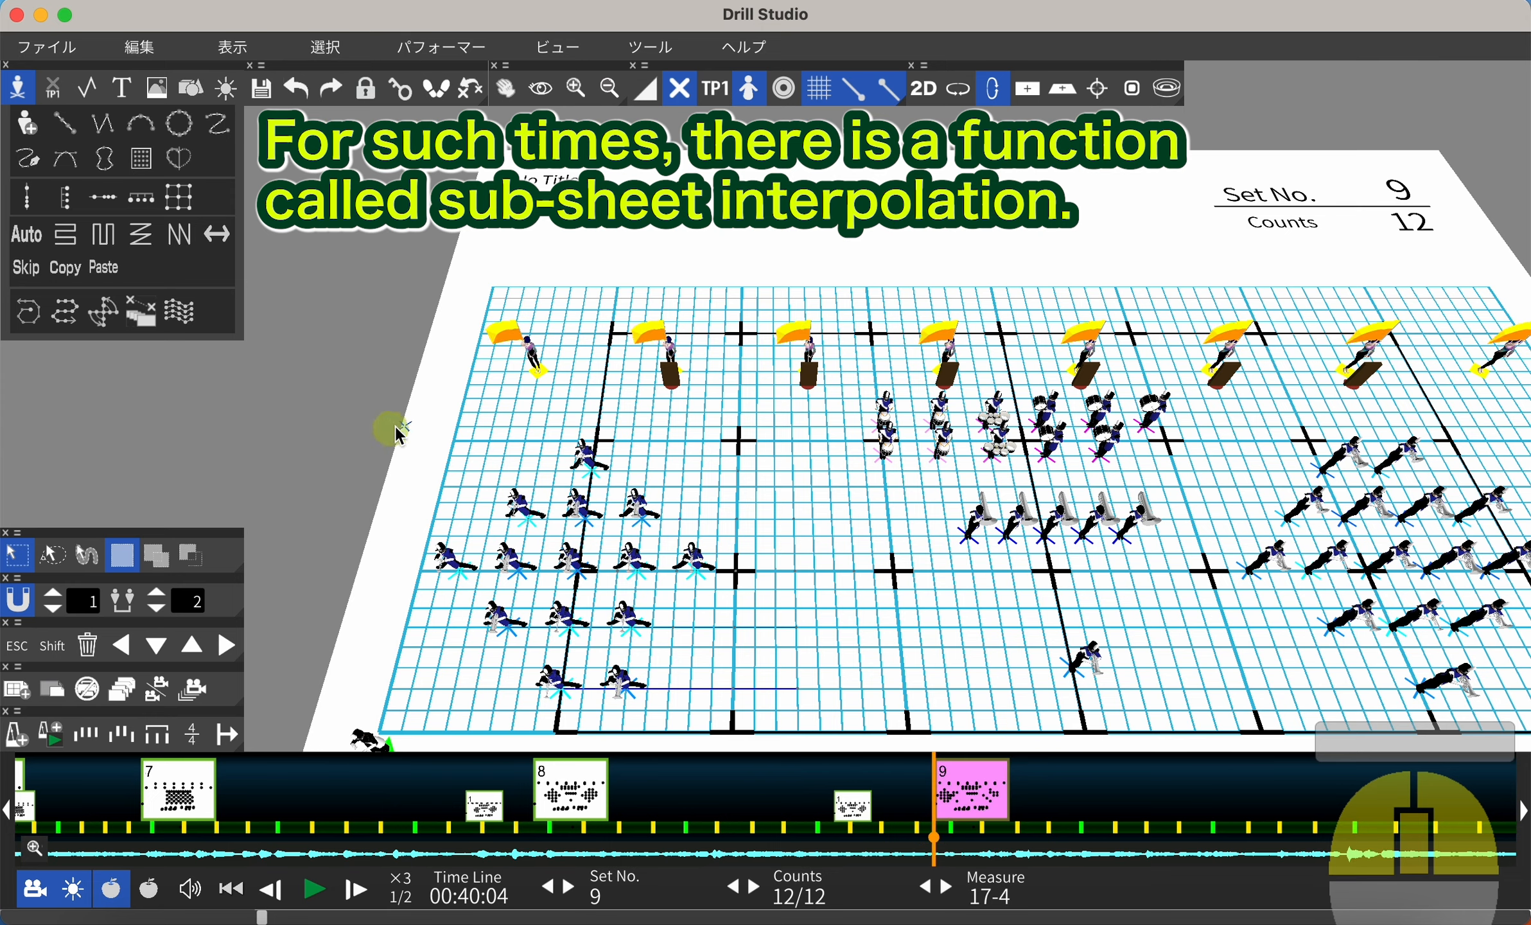
# Step: Apply sub-sheet interpolation to the left block selected on sheet 9 and check its movement from sheet 8 to sub-sheet 8-1
pyautogui.moveTo(398, 434); pyautogui.dragTo(764, 707)
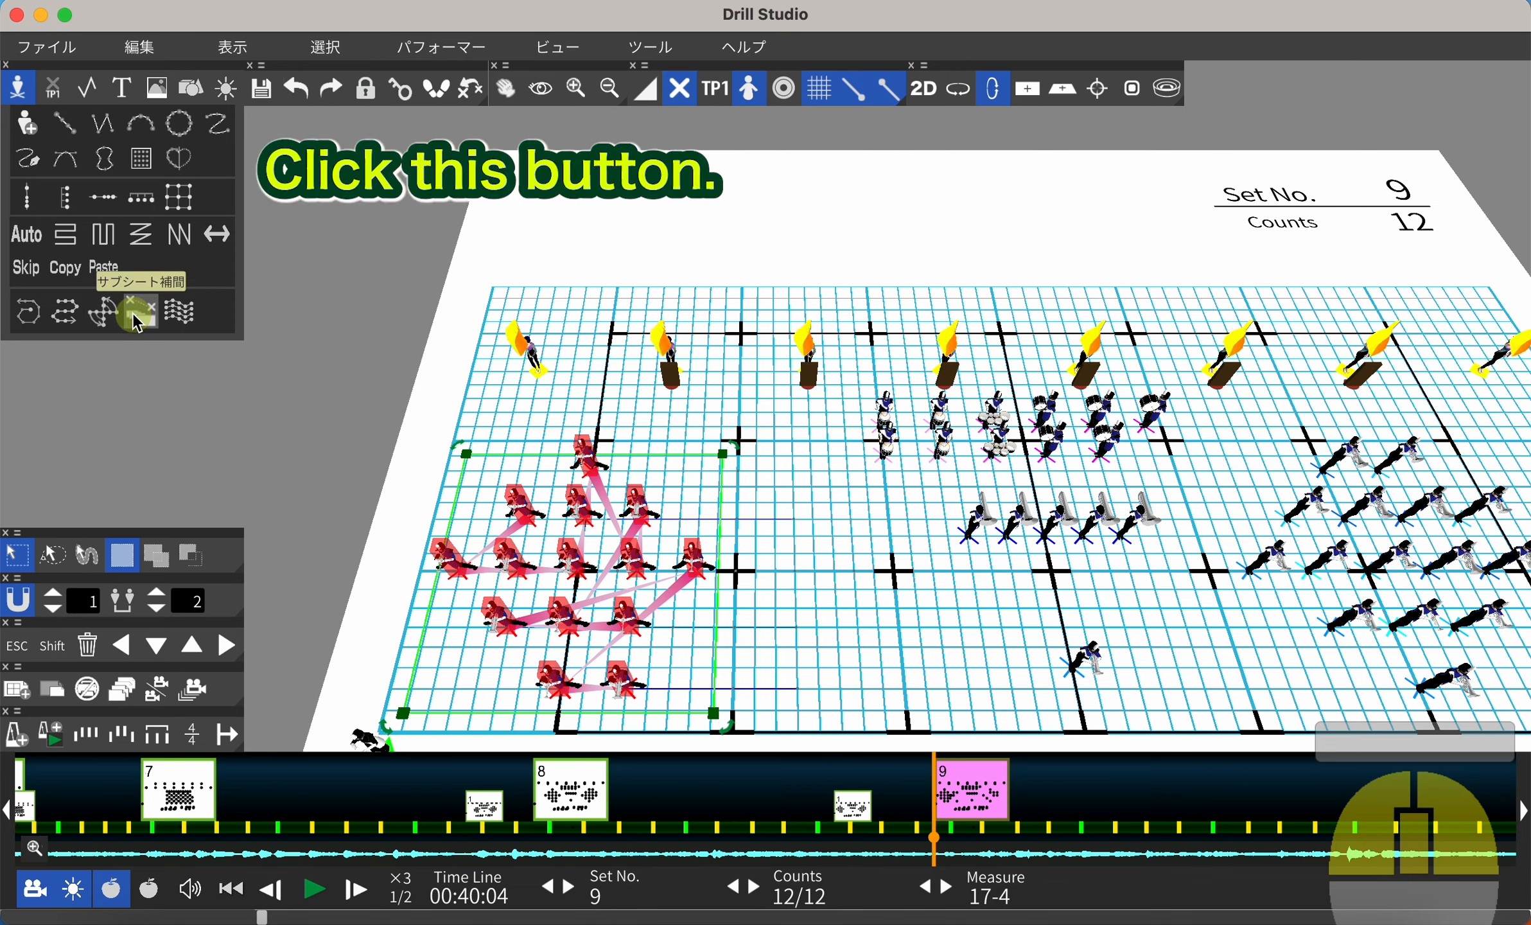
pyautogui.click(558, 805)
pyautogui.click(537, 837)
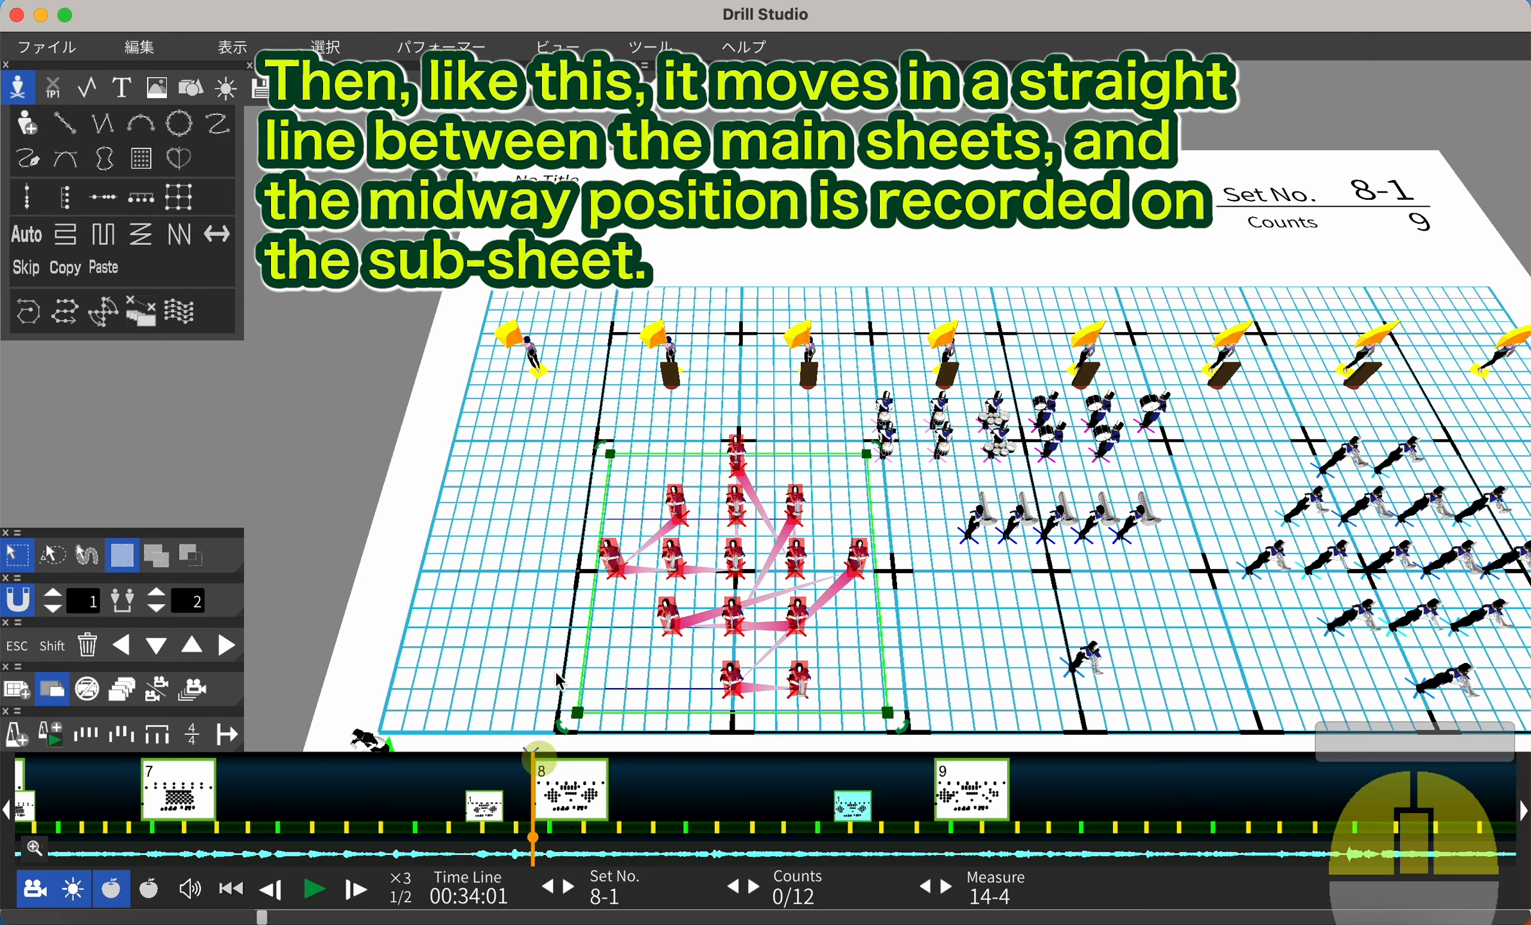
pyautogui.moveTo(537, 847); pyautogui.dragTo(595, 828)
pyautogui.click(841, 807)
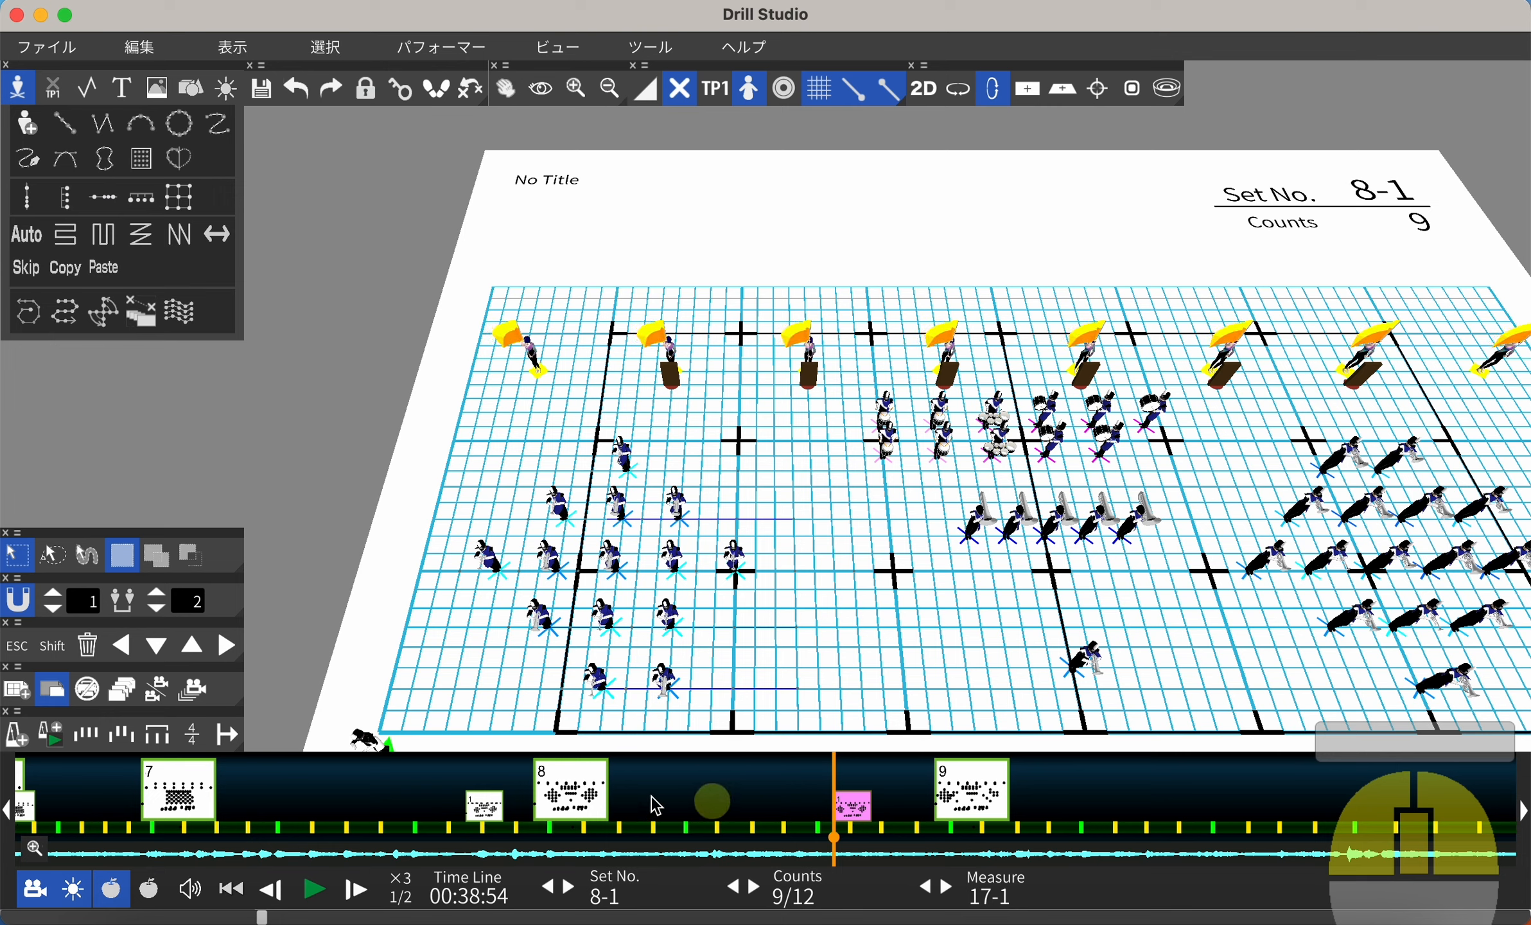
# Step: On sheet 9, rotate the left block's formation and shift it toward the centre of the field
pyautogui.click(965, 797)
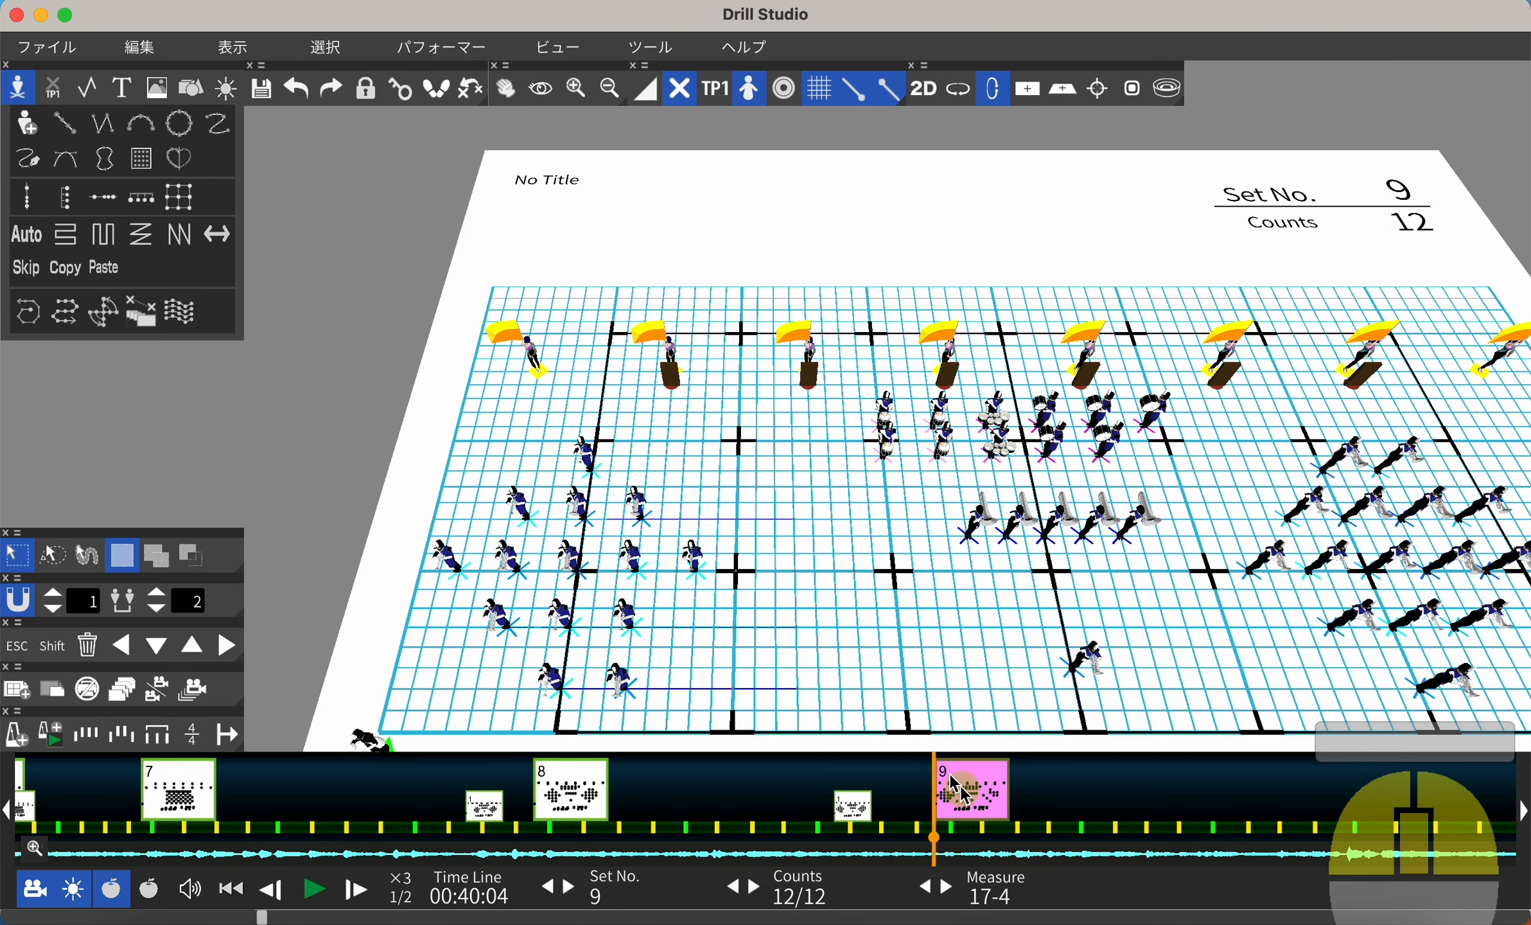
pyautogui.moveTo(474, 457); pyautogui.dragTo(718, 718)
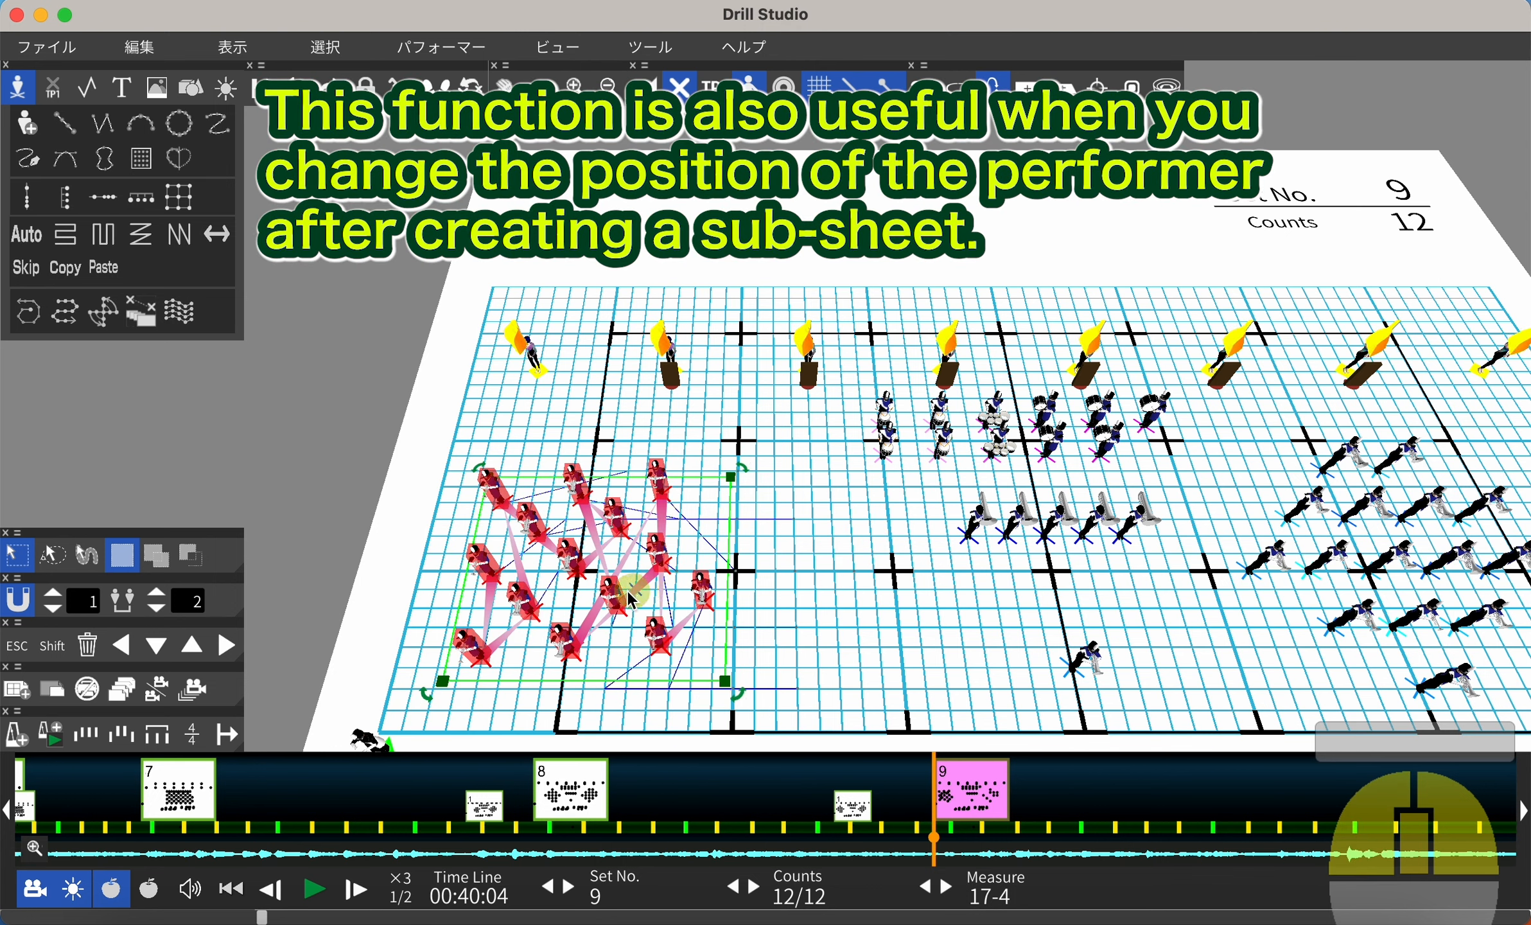
pyautogui.moveTo(625, 581); pyautogui.dragTo(759, 607)
pyautogui.click(952, 669)
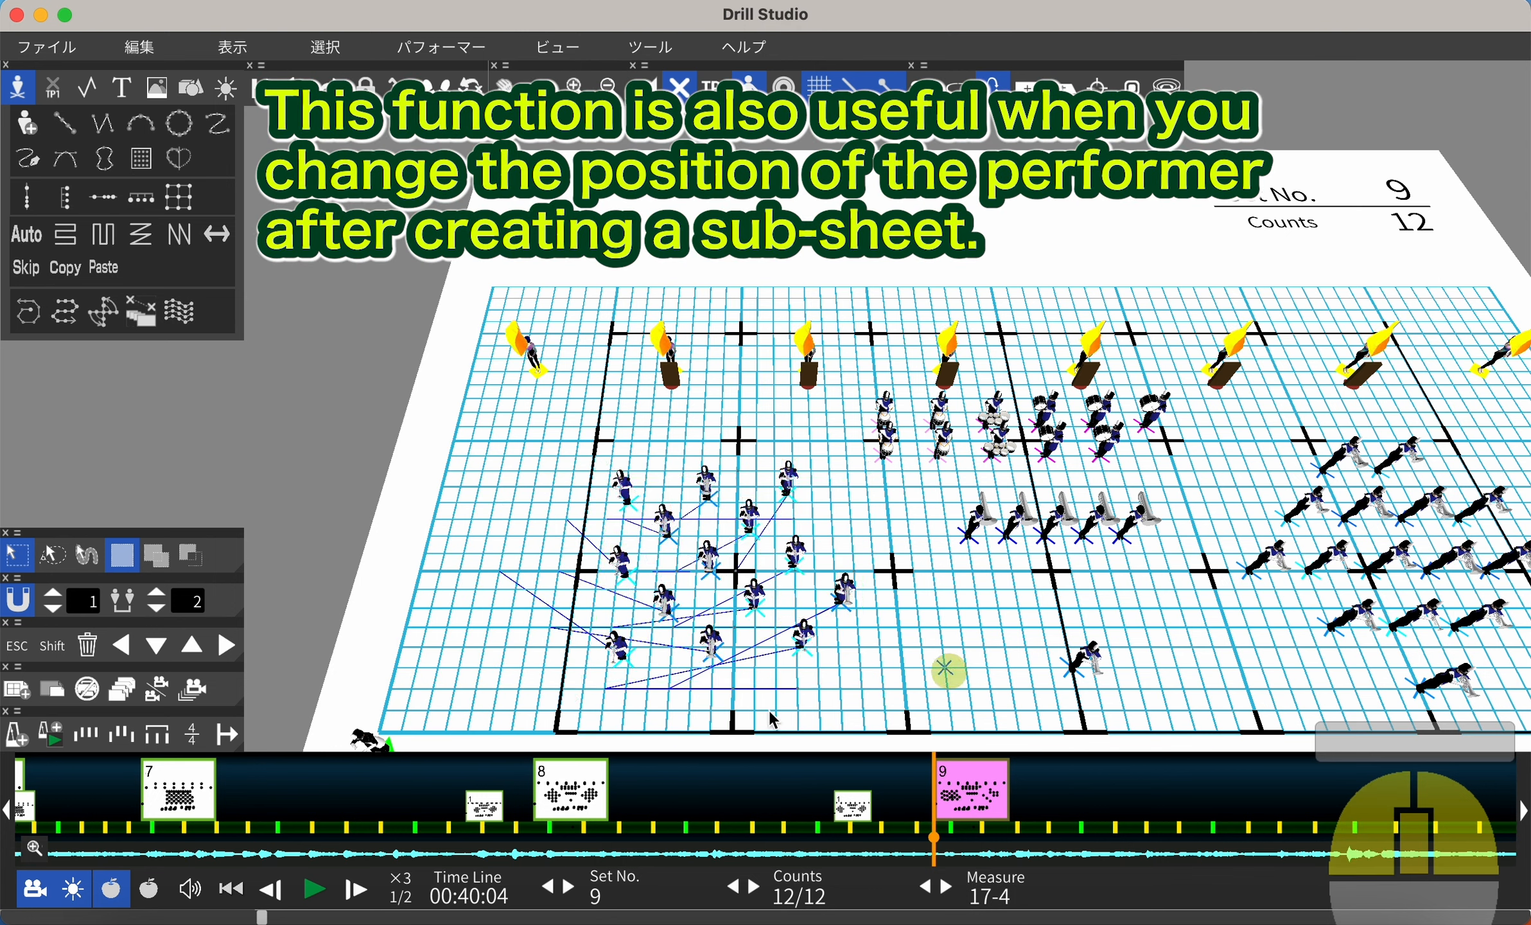
# Step: Reapply sub-sheet interpolation to the rotated left block on sheet 9 and check its movement from sheet 8 to sheet 9
pyautogui.click(575, 789)
pyautogui.moveTo(531, 839); pyautogui.dragTo(828, 801)
pyautogui.click(968, 791)
pyautogui.moveTo(598, 462); pyautogui.dragTo(892, 675)
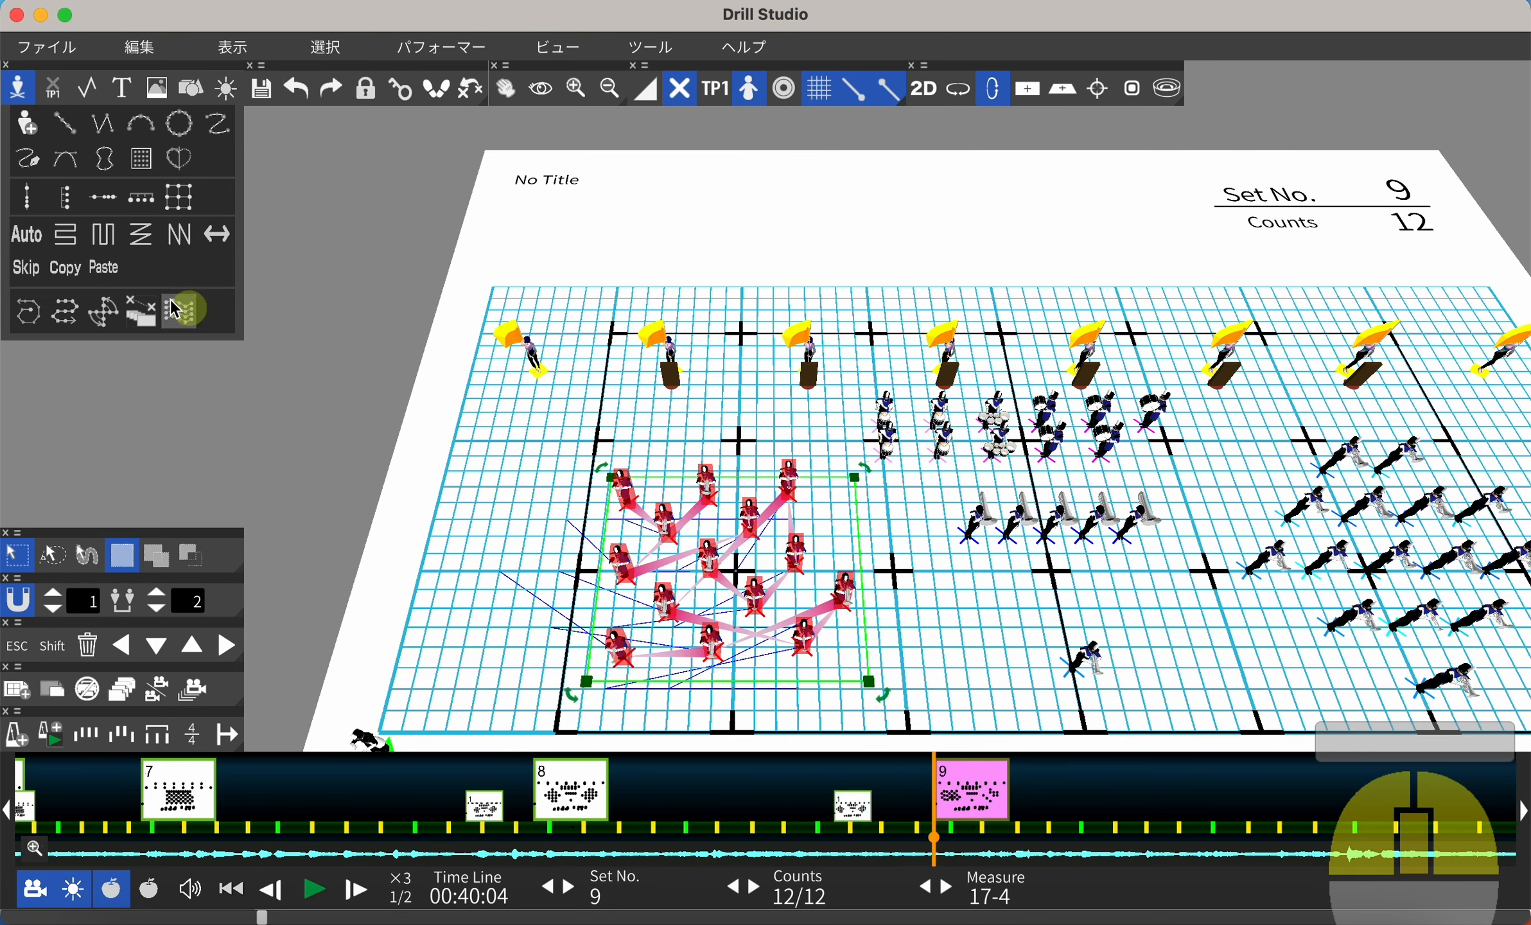
pyautogui.click(140, 309)
pyautogui.click(569, 763)
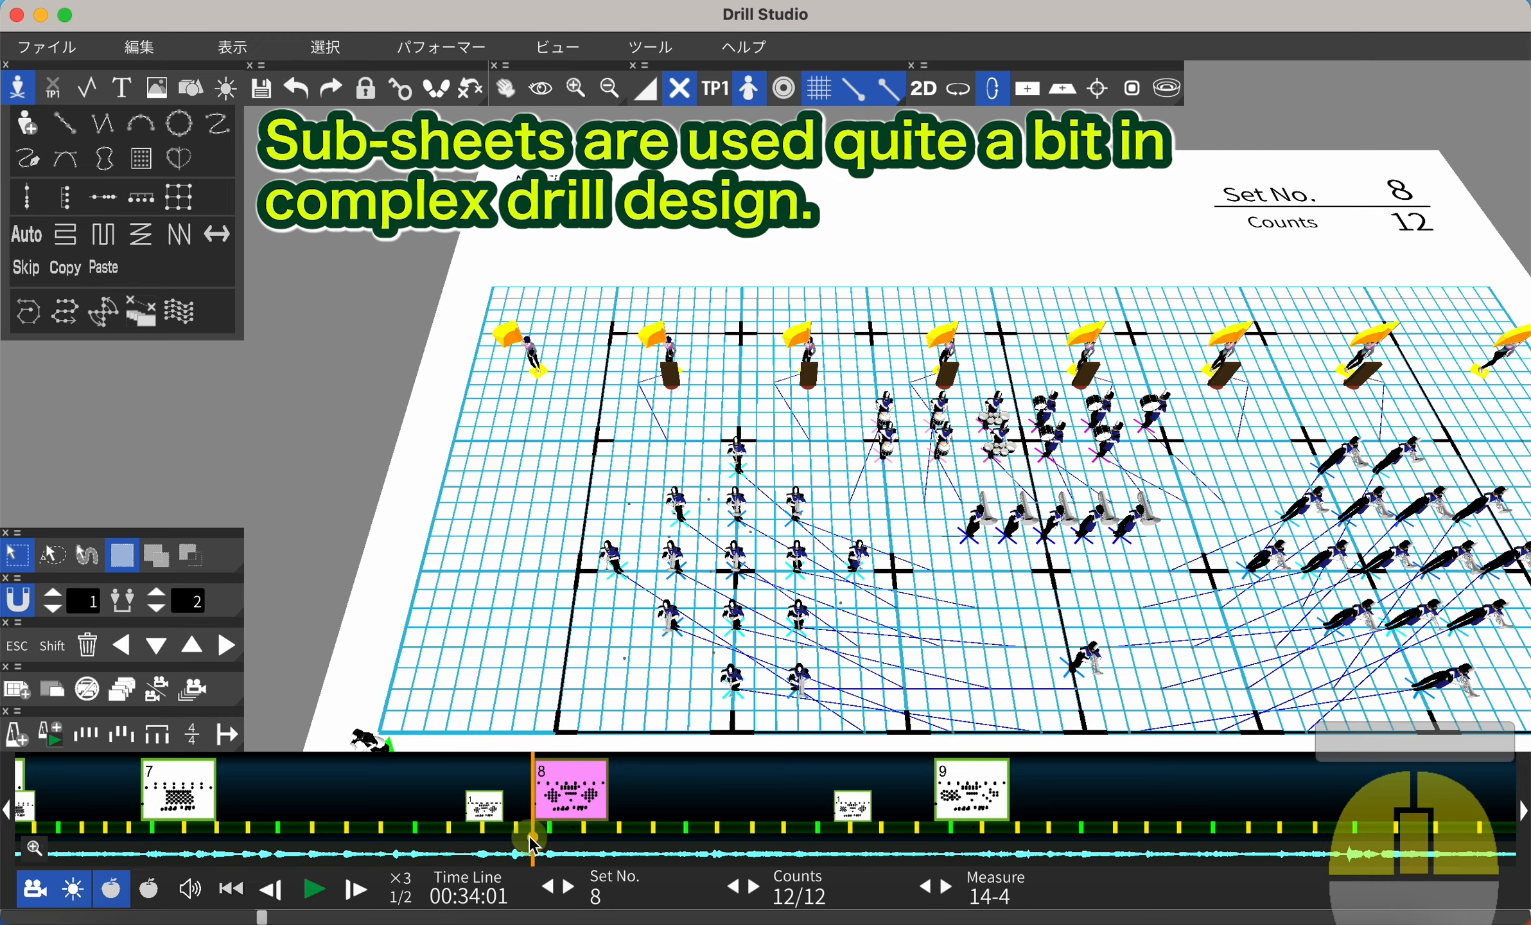
pyautogui.moveTo(533, 846); pyautogui.dragTo(940, 794)
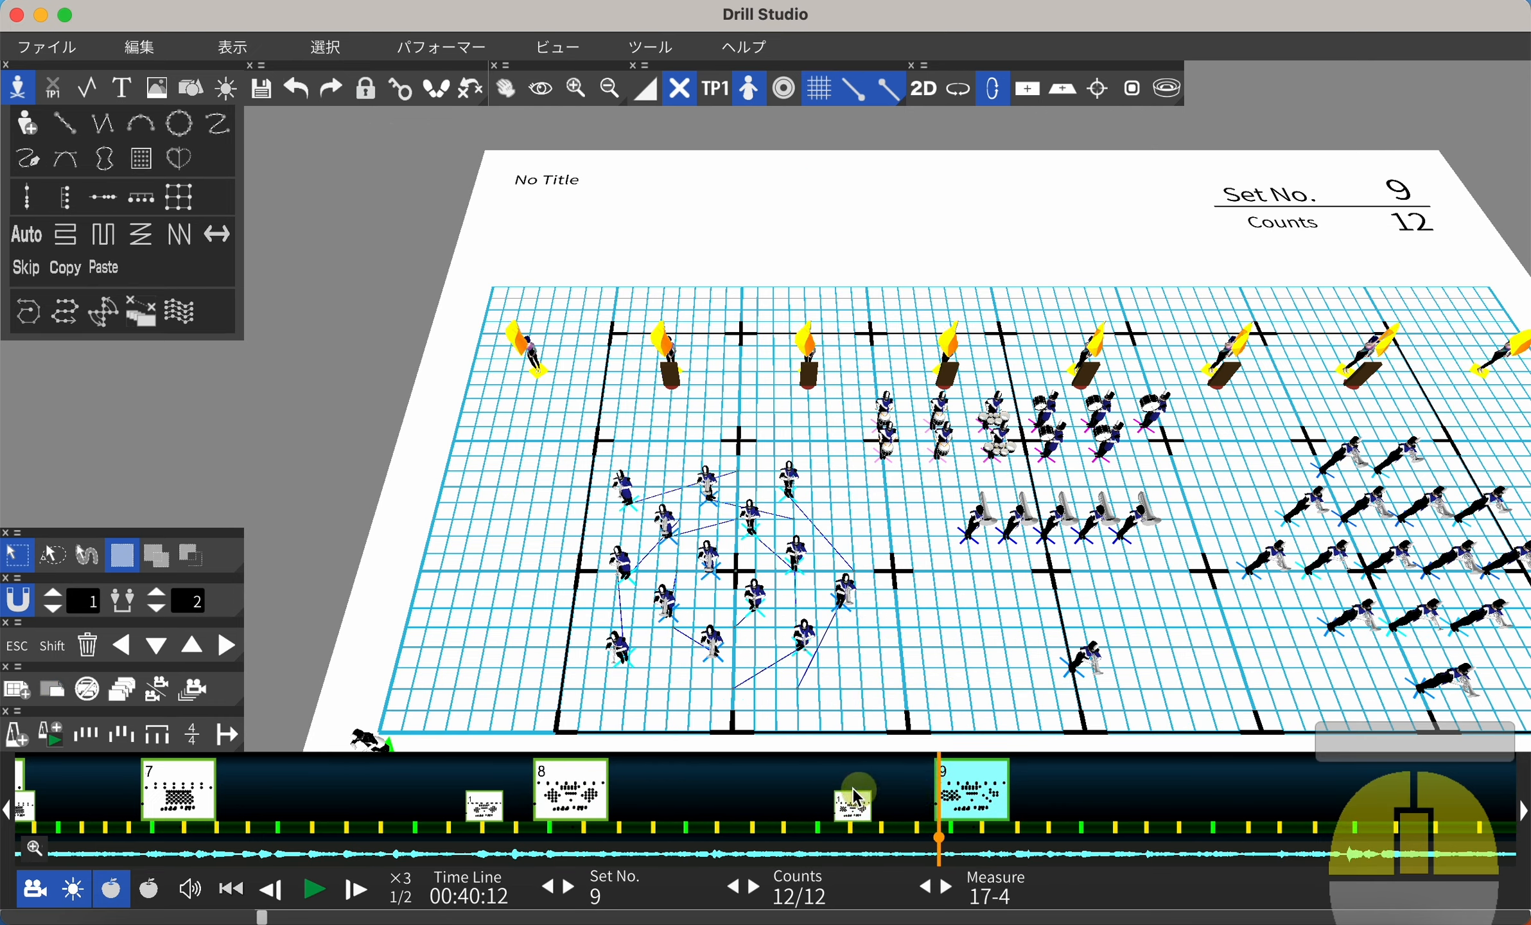
# Step: Delete sub-sheet 8-1 between sheets 8 and 9
pyautogui.click(850, 809)
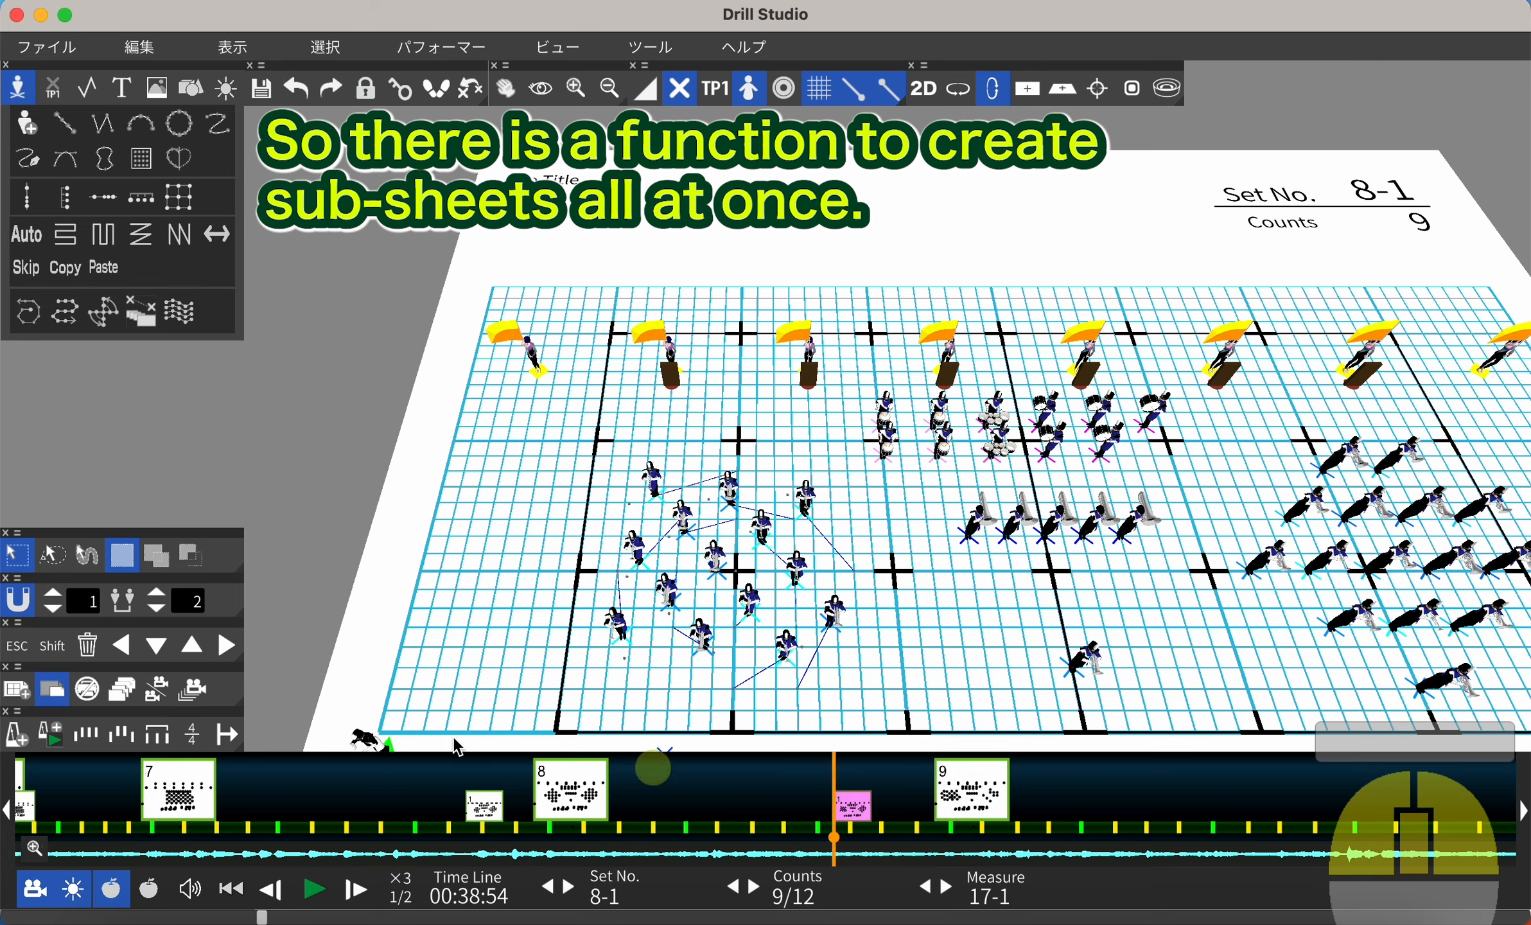
pyautogui.click(87, 644)
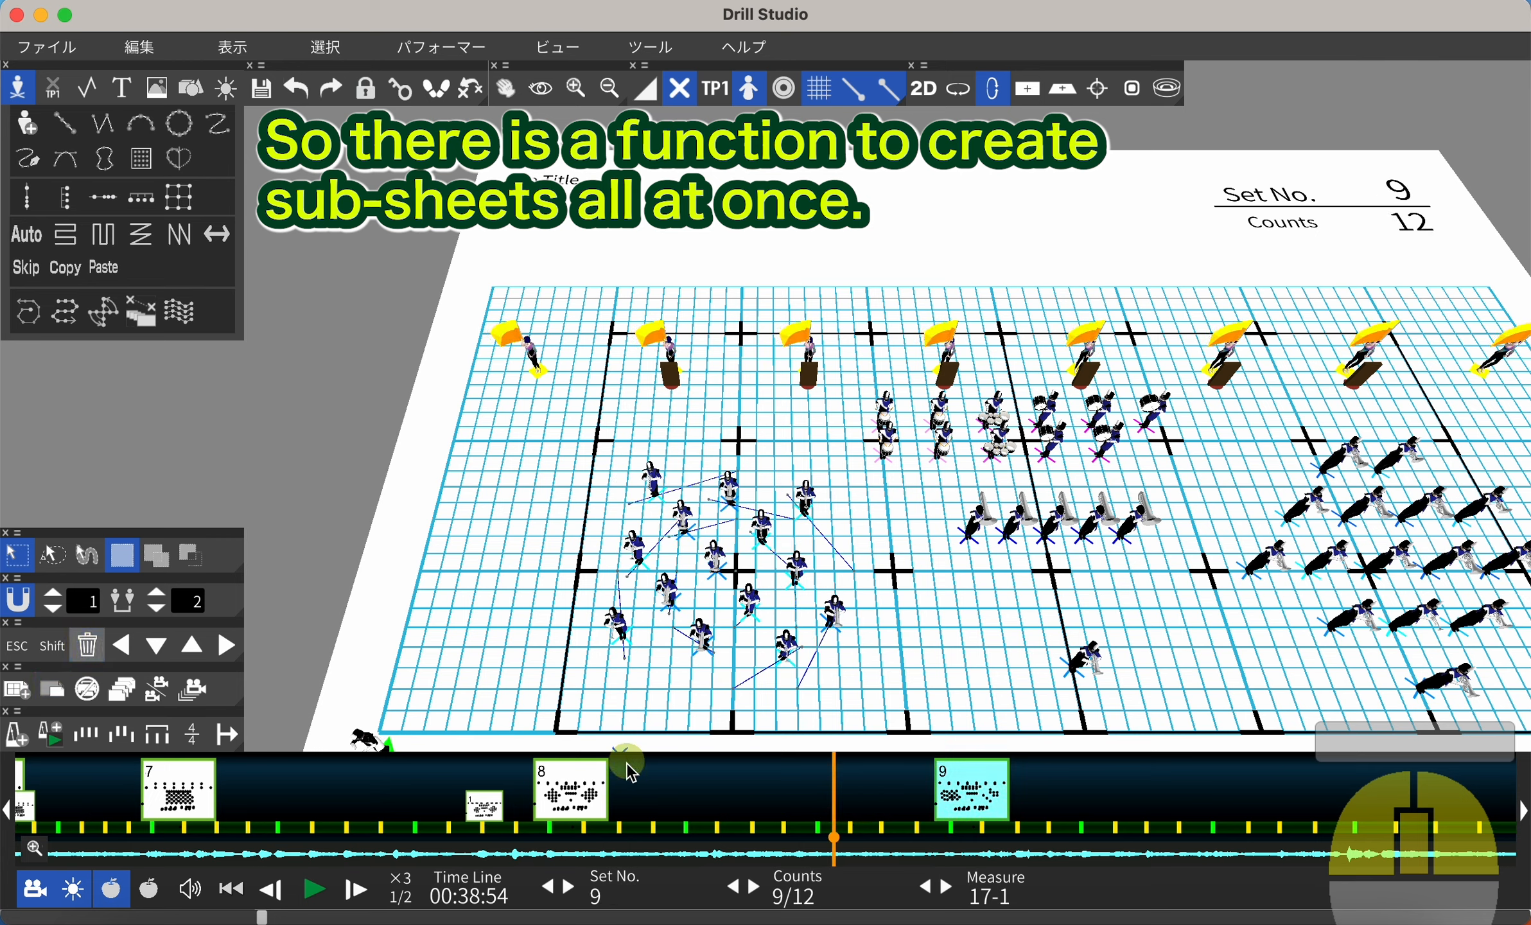
# Step: Automatically create sub-sheets between sheets 8 and 9 at a pitch of 2 counts, and check the movement from sheet 8 to sheet 9
pyautogui.click(563, 803)
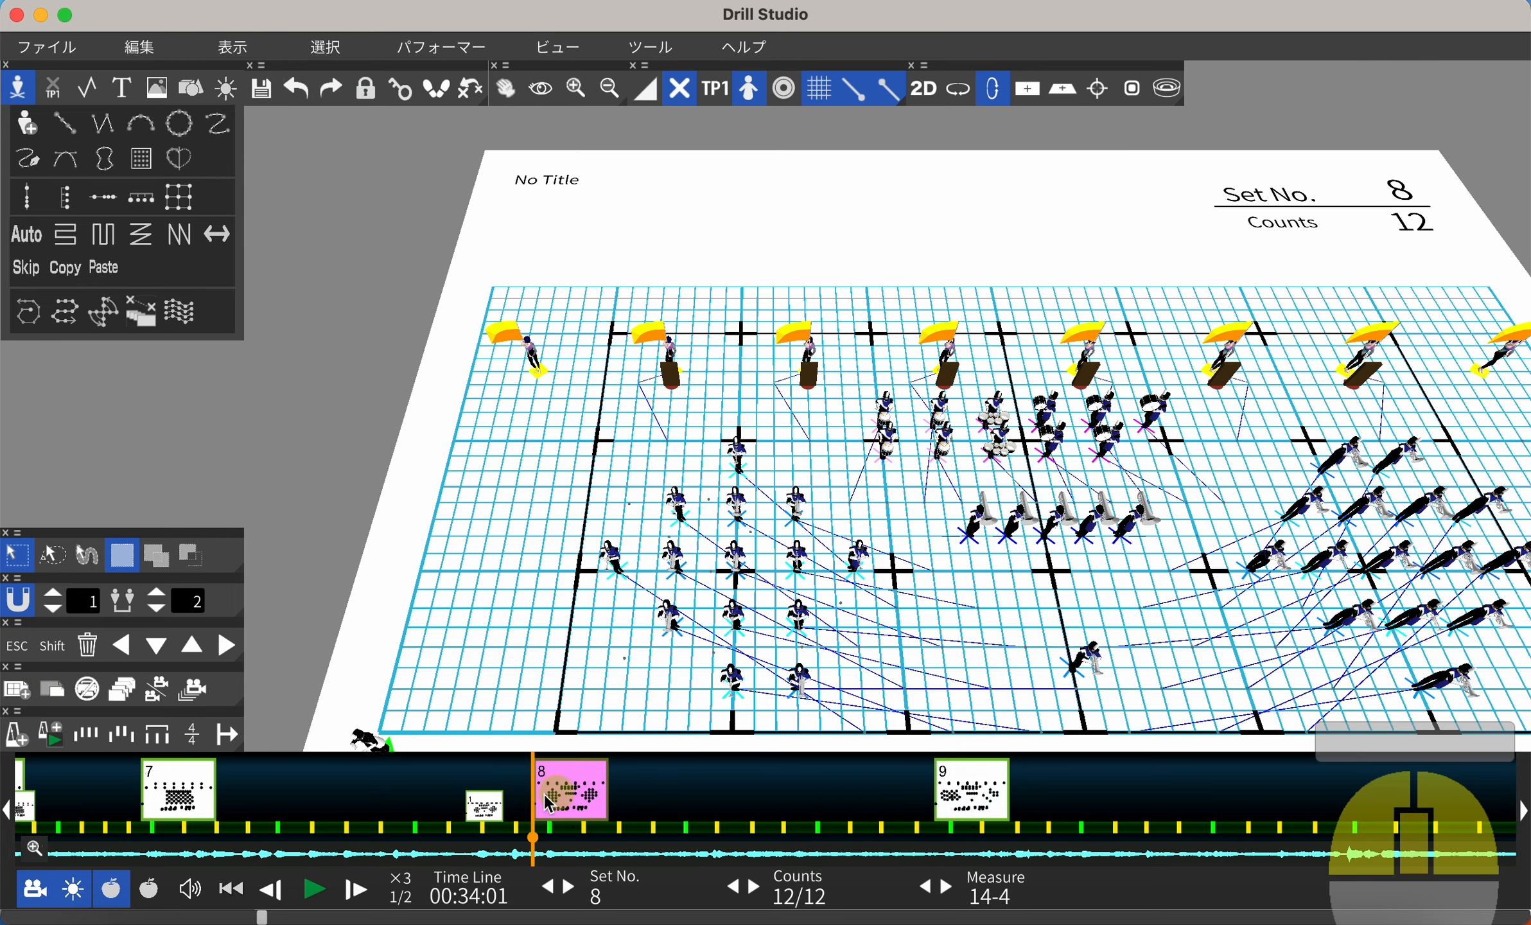
pyautogui.click(955, 782)
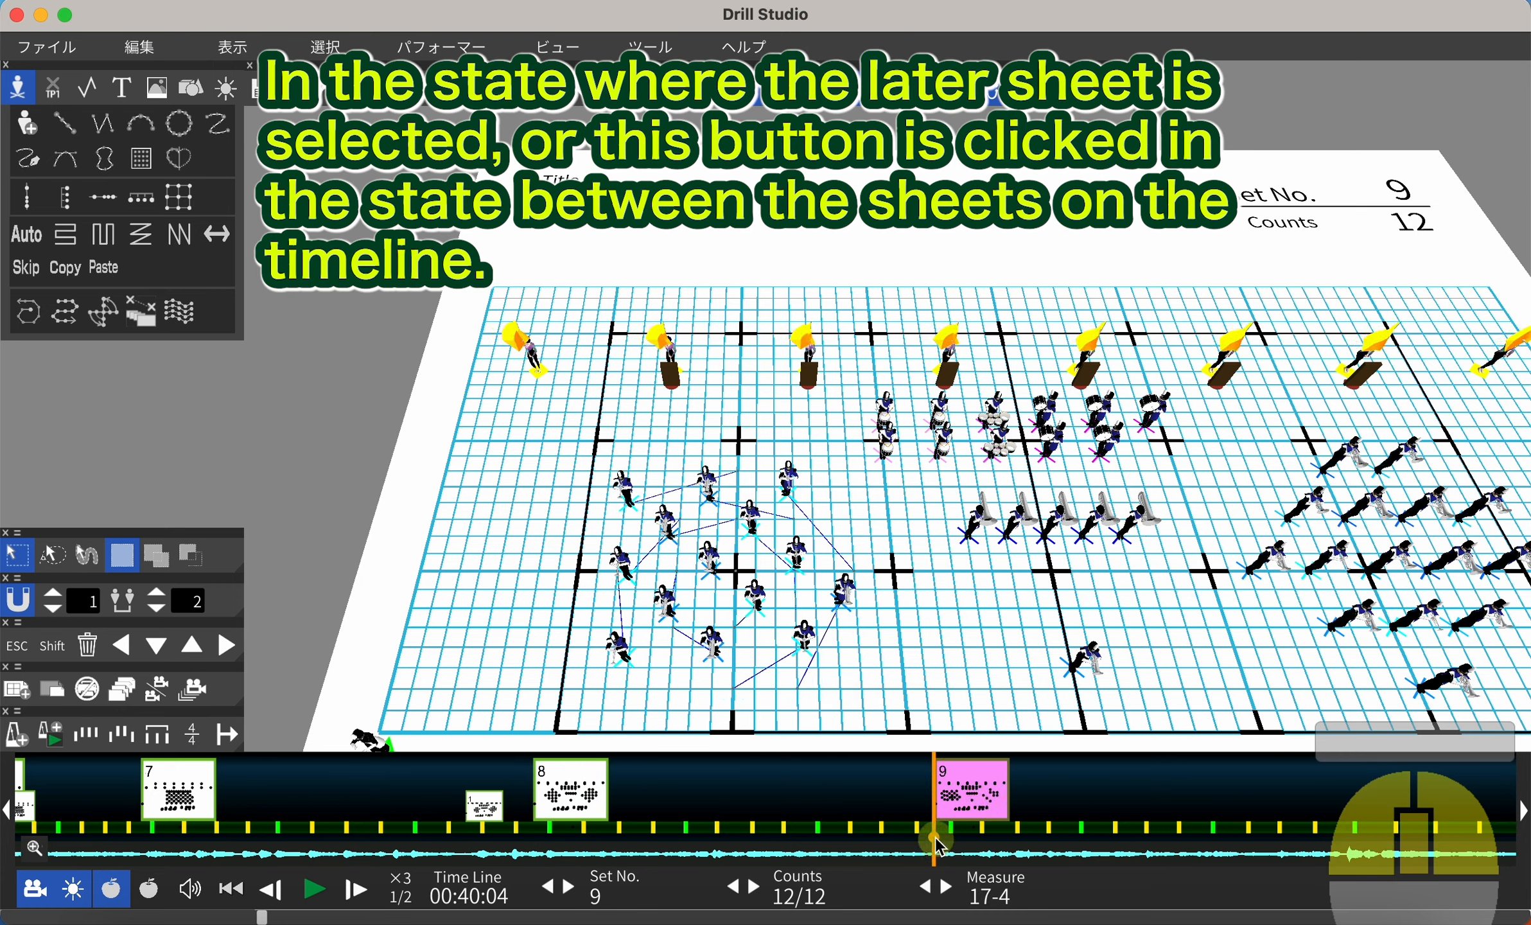
pyautogui.moveTo(938, 844); pyautogui.dragTo(765, 838)
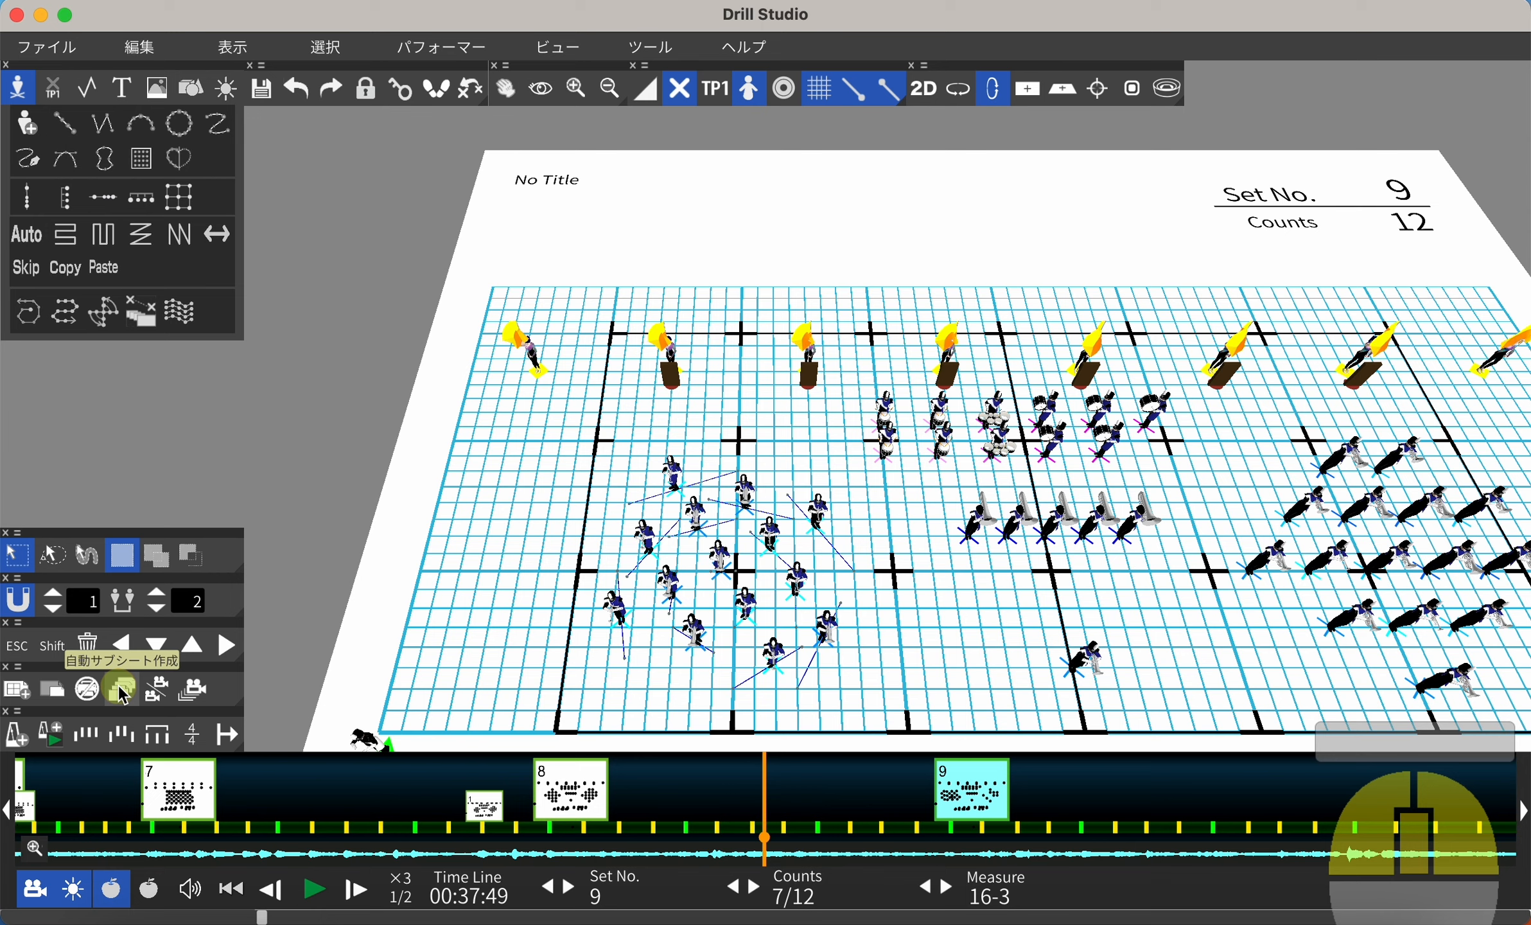
pyautogui.click(124, 692)
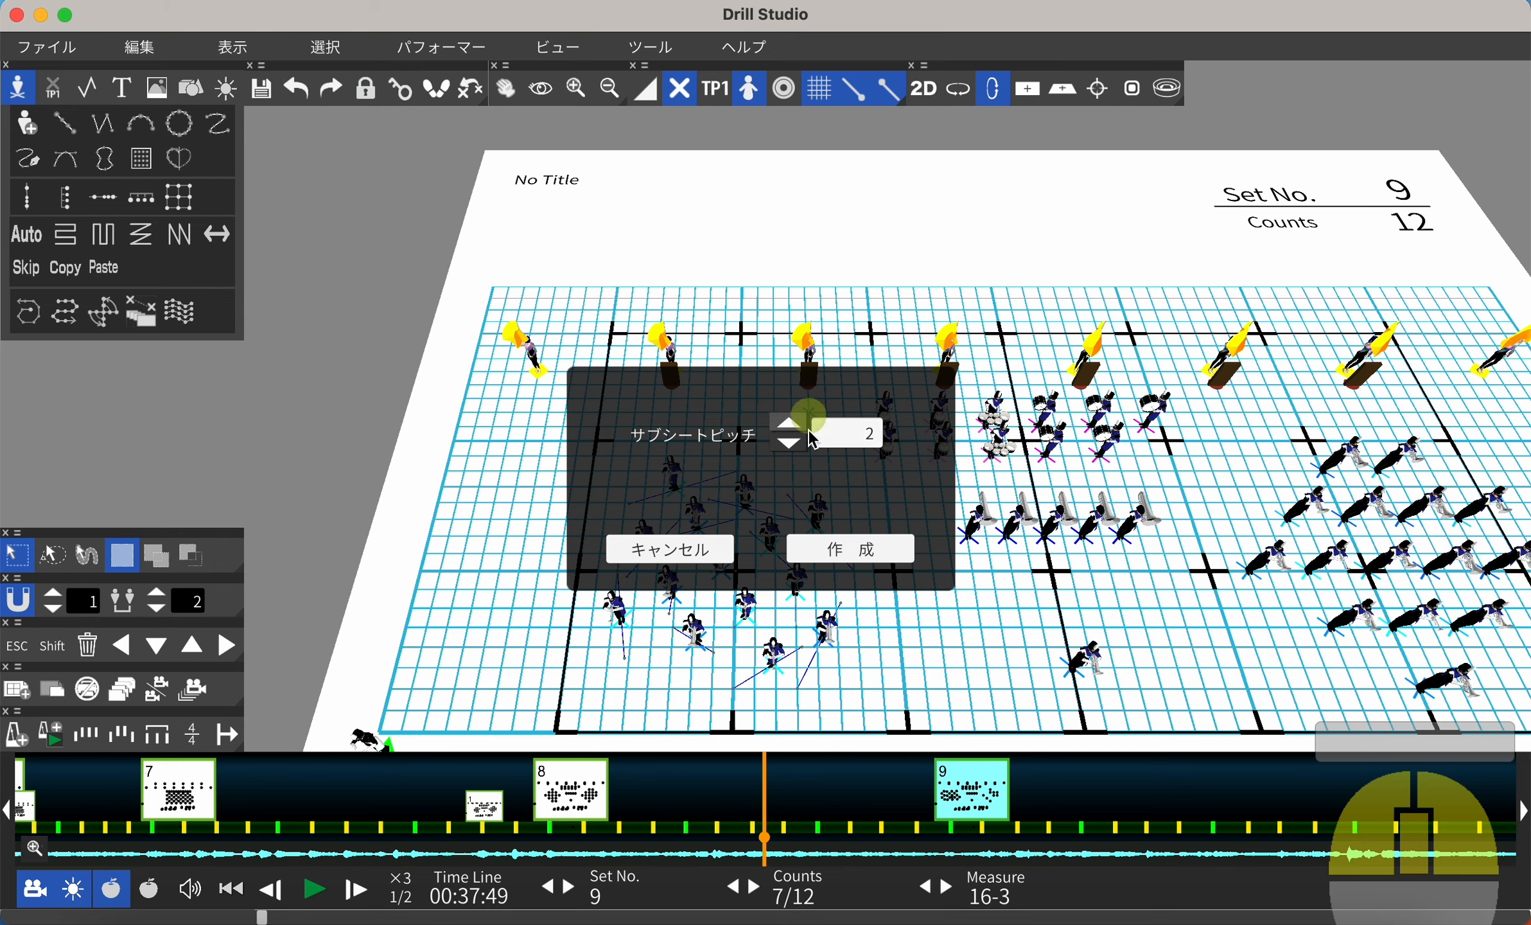
pyautogui.click(862, 551)
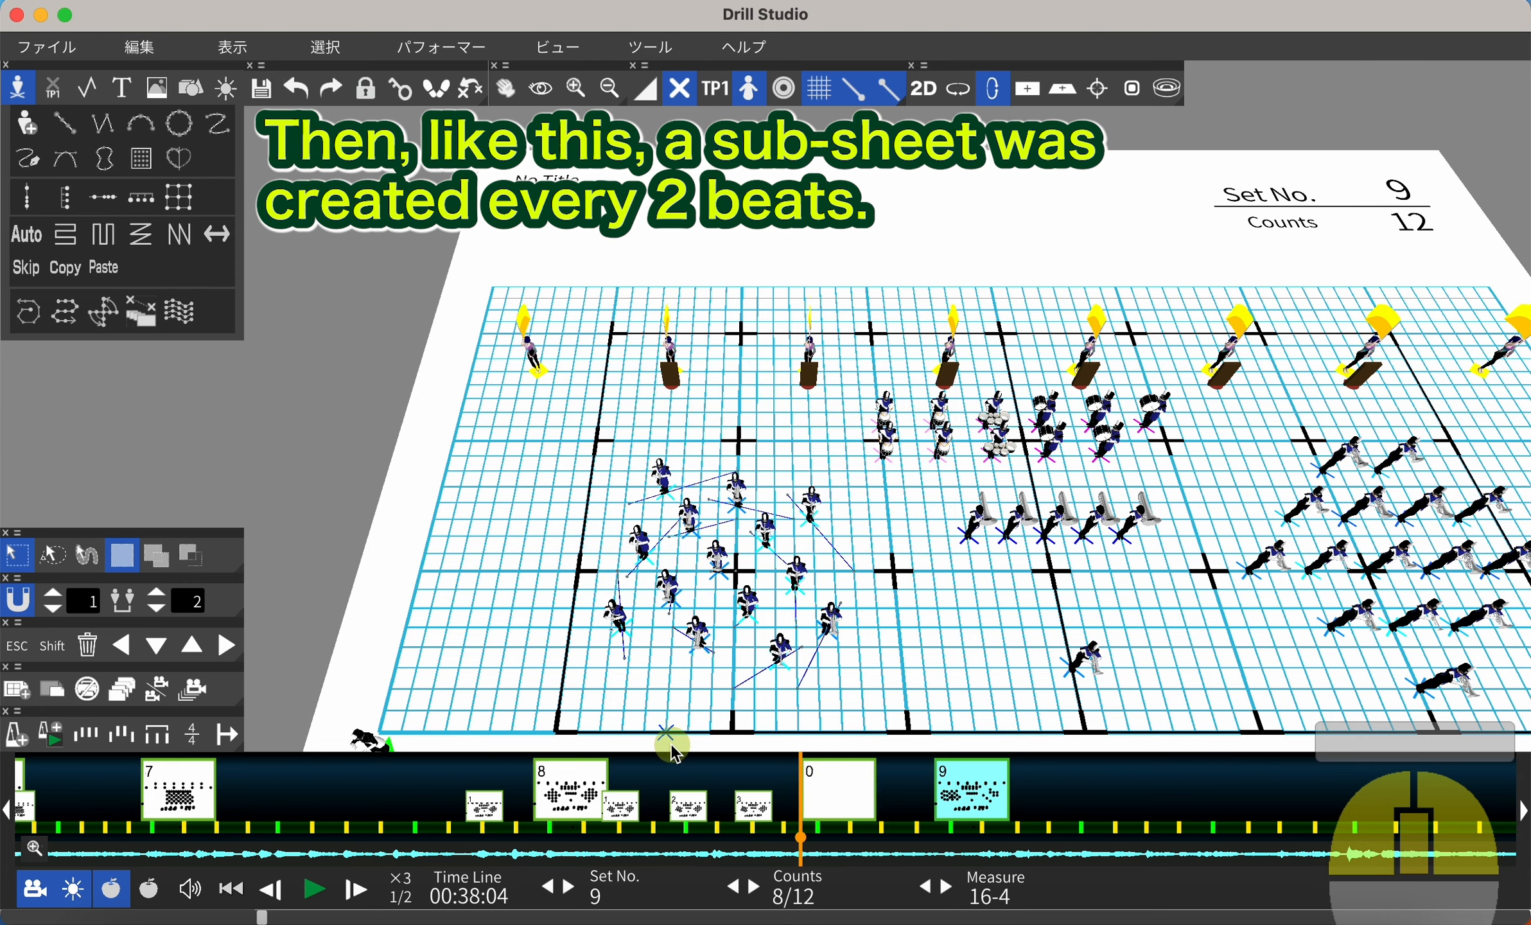
pyautogui.click(570, 787)
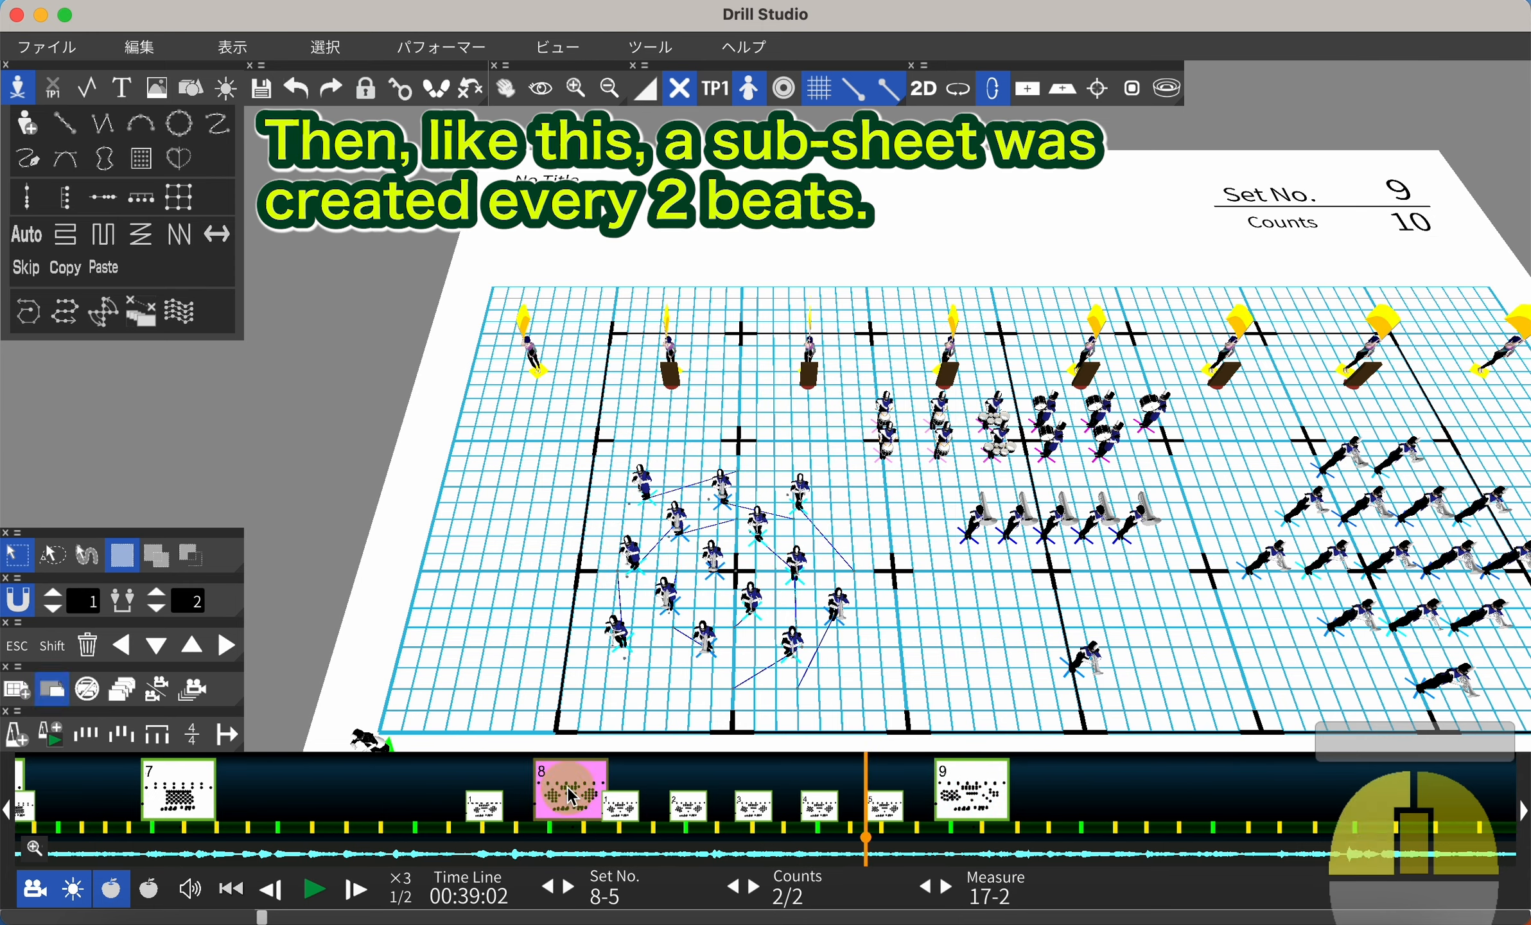
pyautogui.moveTo(536, 847); pyautogui.dragTo(964, 802)
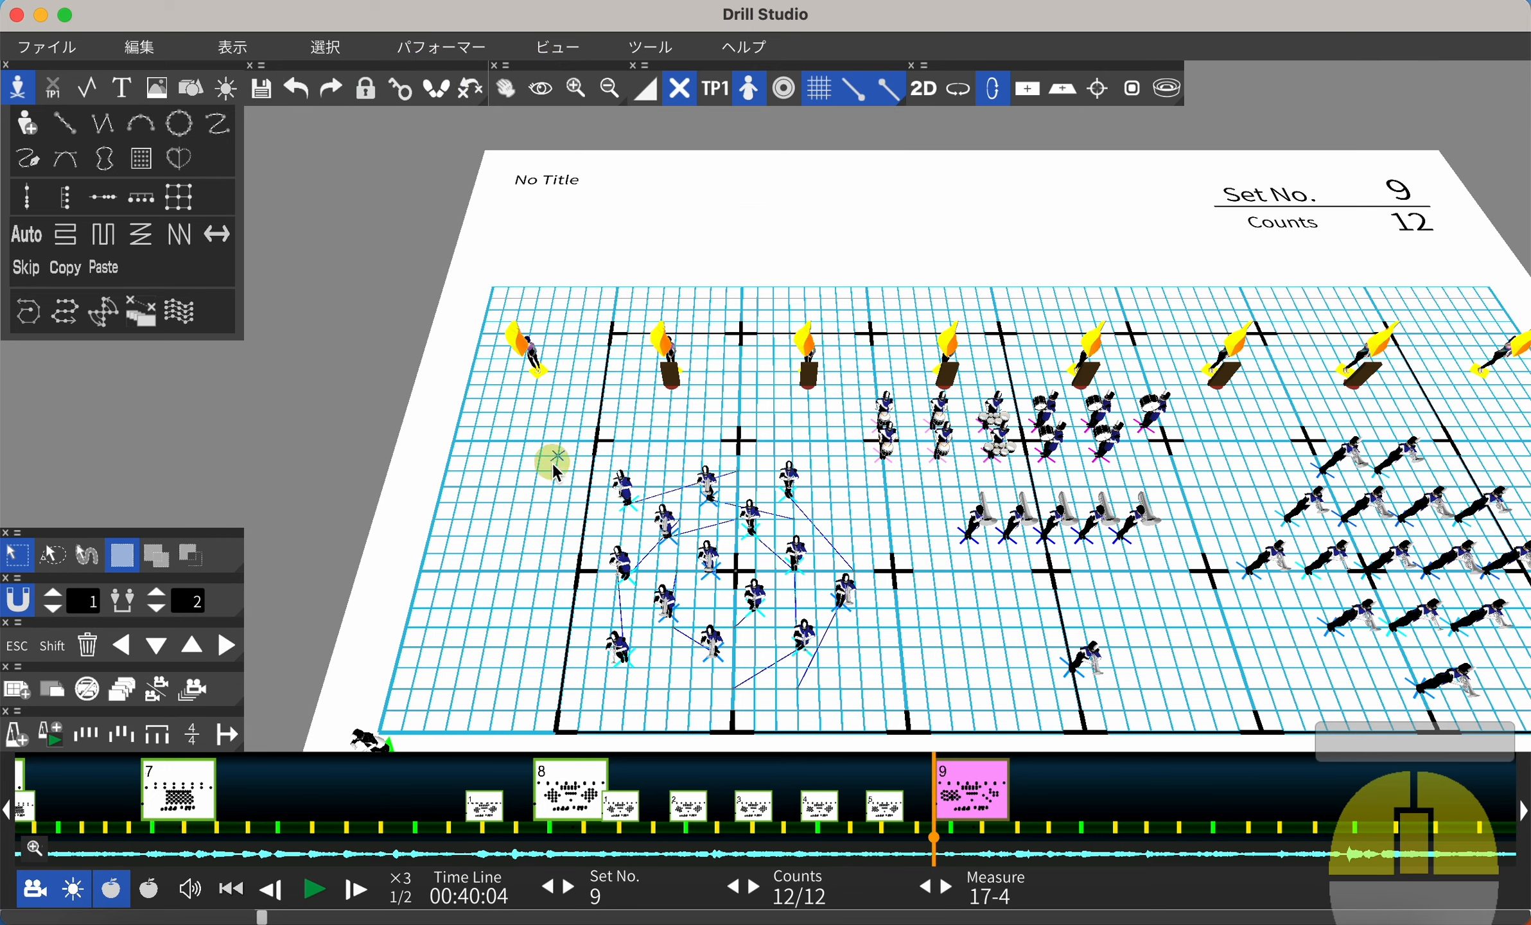
# Step: Reset the left block on sheet 9 to its previous-sheet position and check its movement from sheet 8 to sheet 9
pyautogui.moveTo(547, 461); pyautogui.dragTo(871, 708)
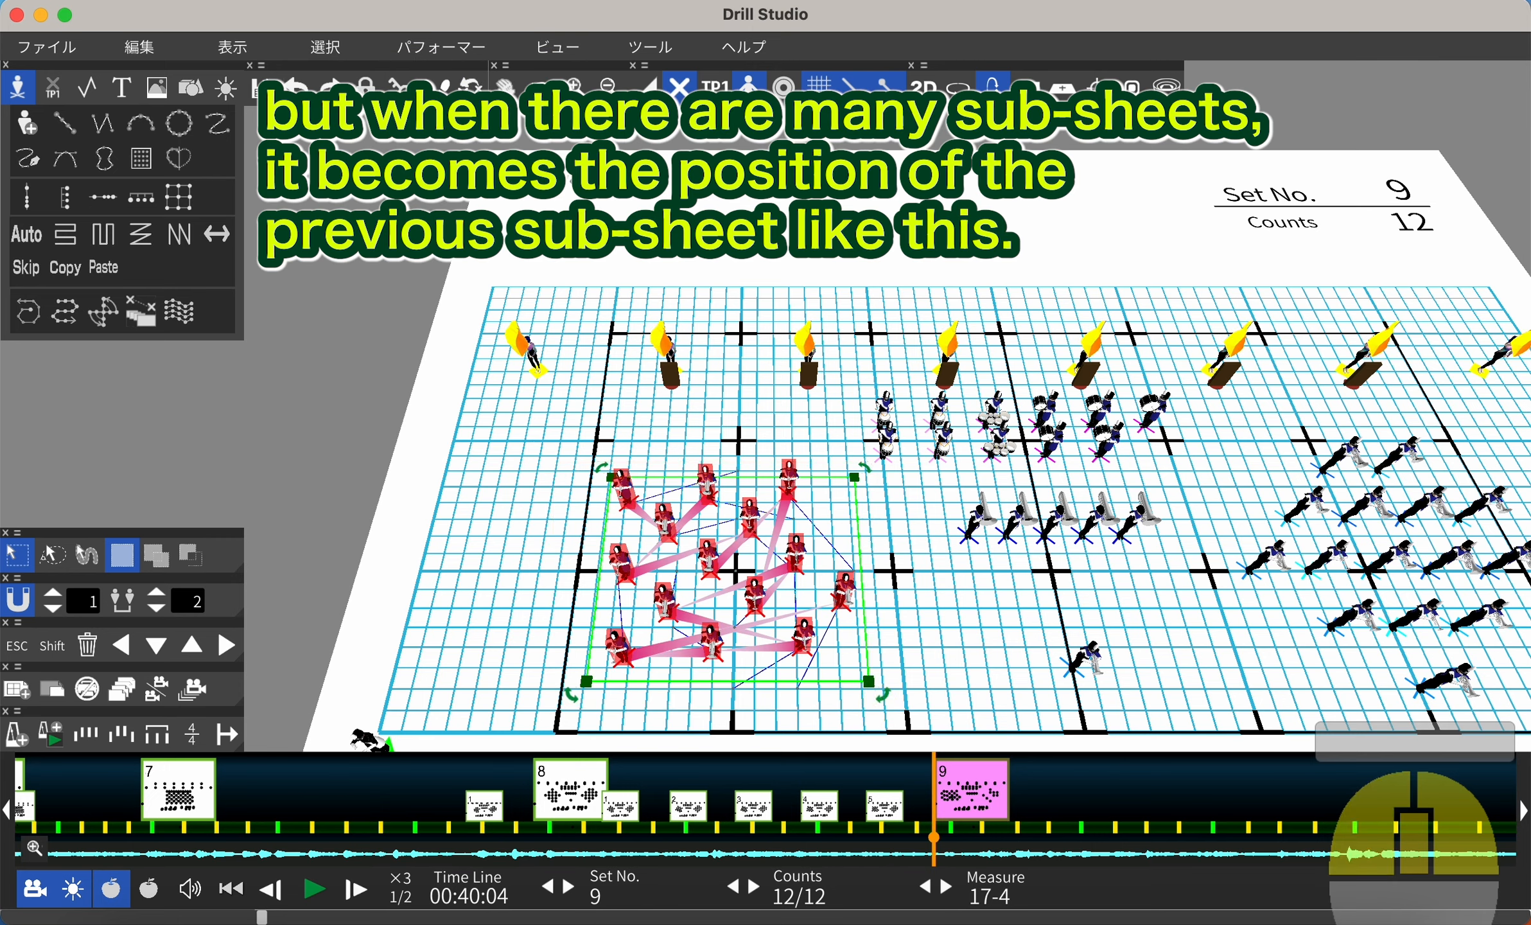
pyautogui.click(472, 90)
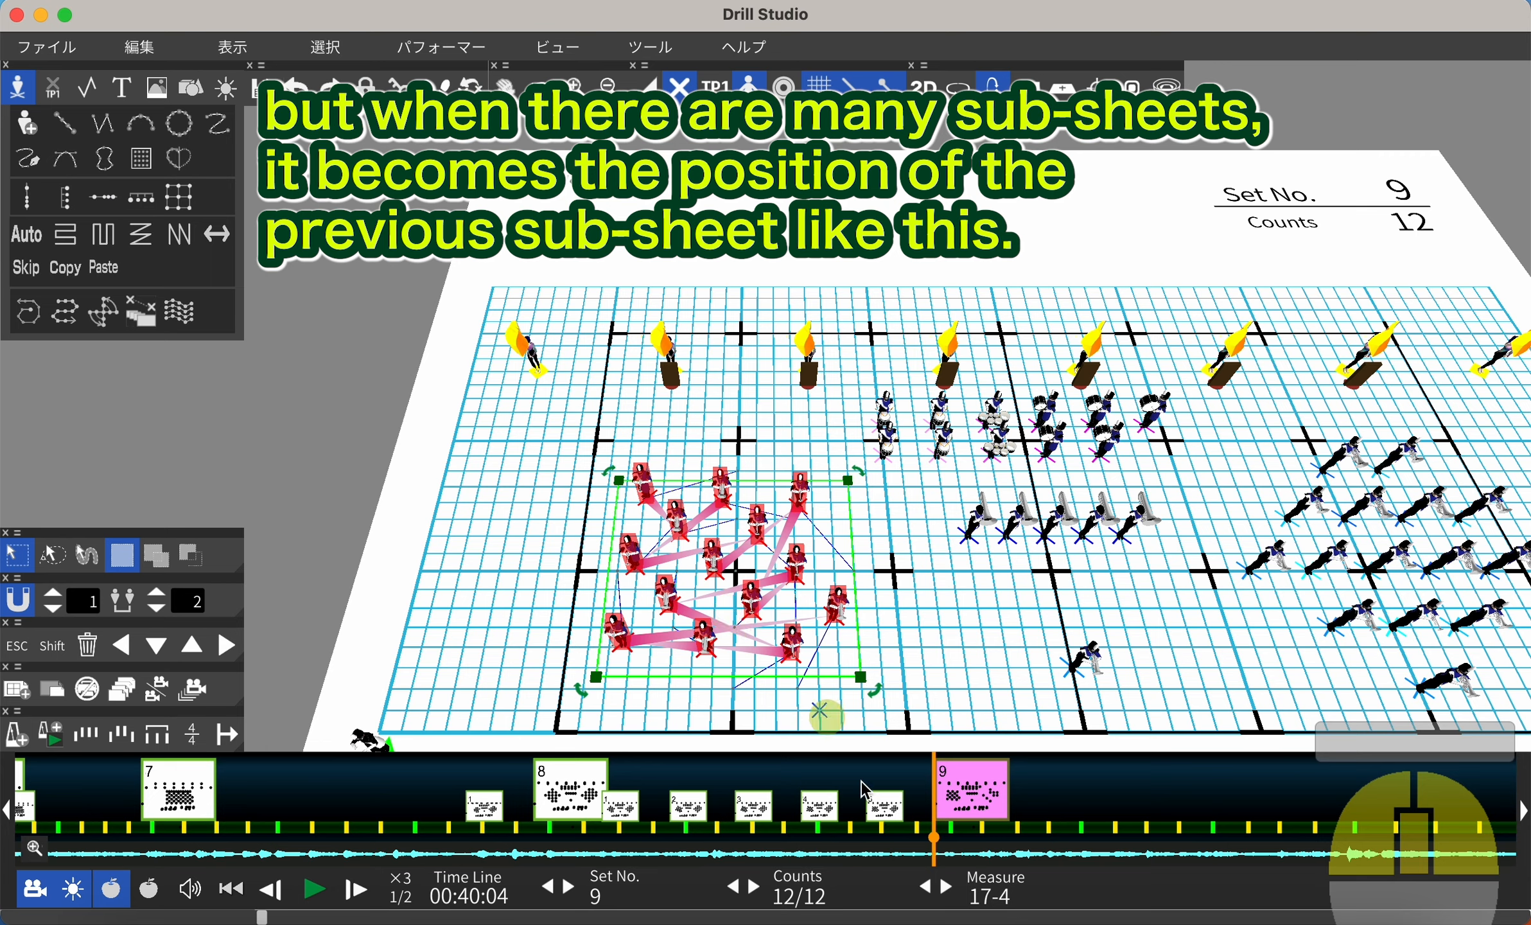
pyautogui.click(562, 798)
pyautogui.moveTo(535, 837); pyautogui.dragTo(923, 818)
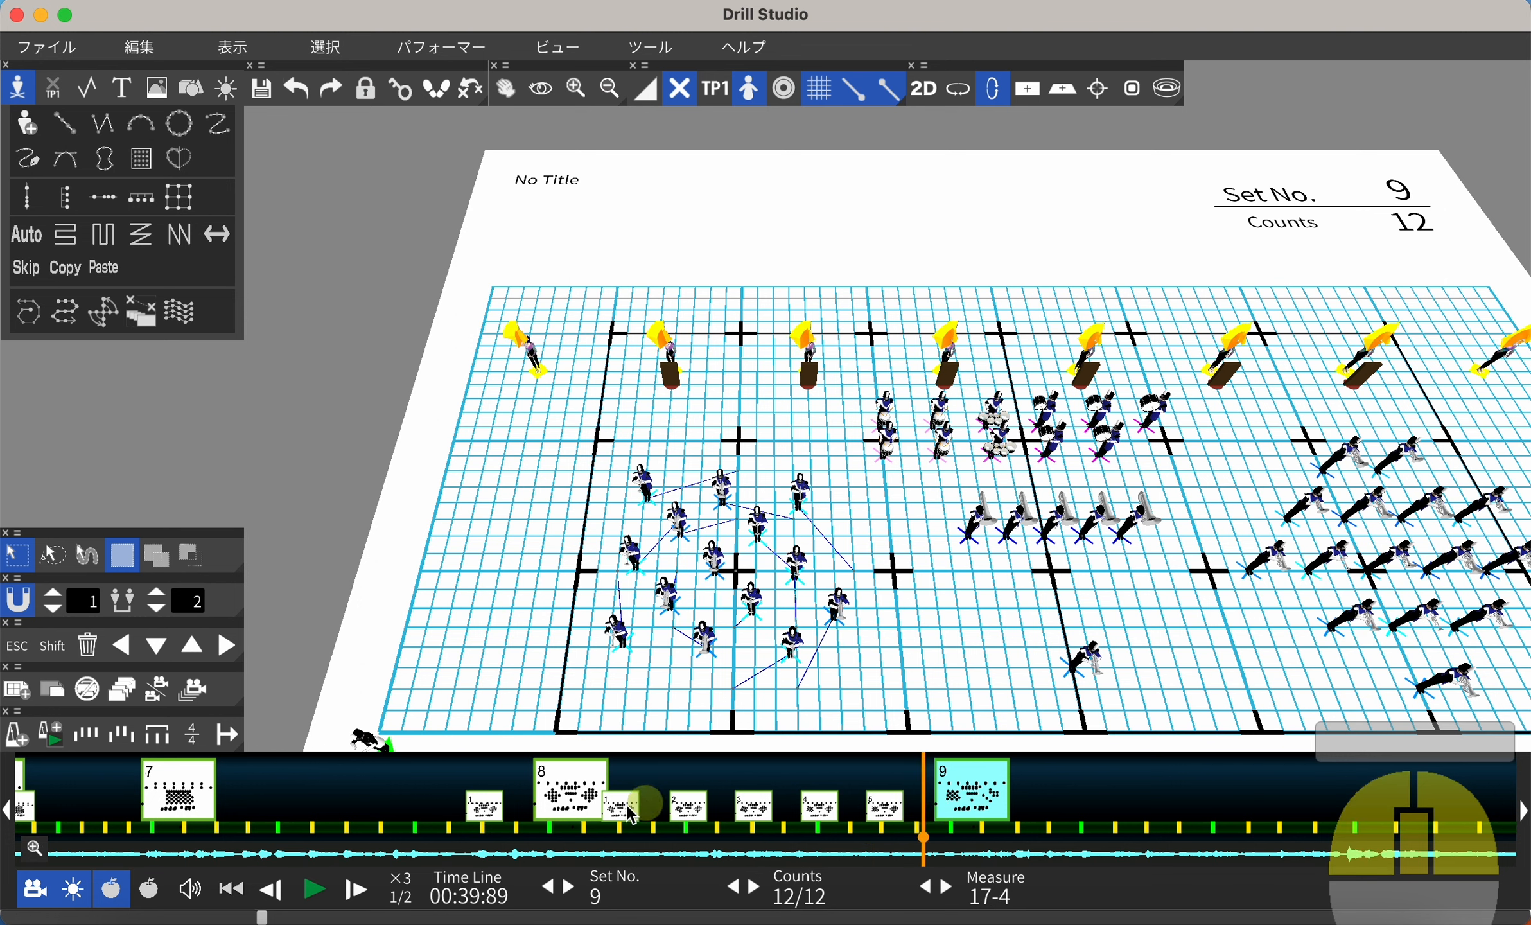
# Step: With sub-sheets 8-1 to 8-5 and sheet 9 selected together, reset the left block to its previous-sheet position and check its movement
pyautogui.click(628, 807)
pyautogui.click(695, 807)
pyautogui.moveTo(1074, 777); pyautogui.dragTo(617, 819)
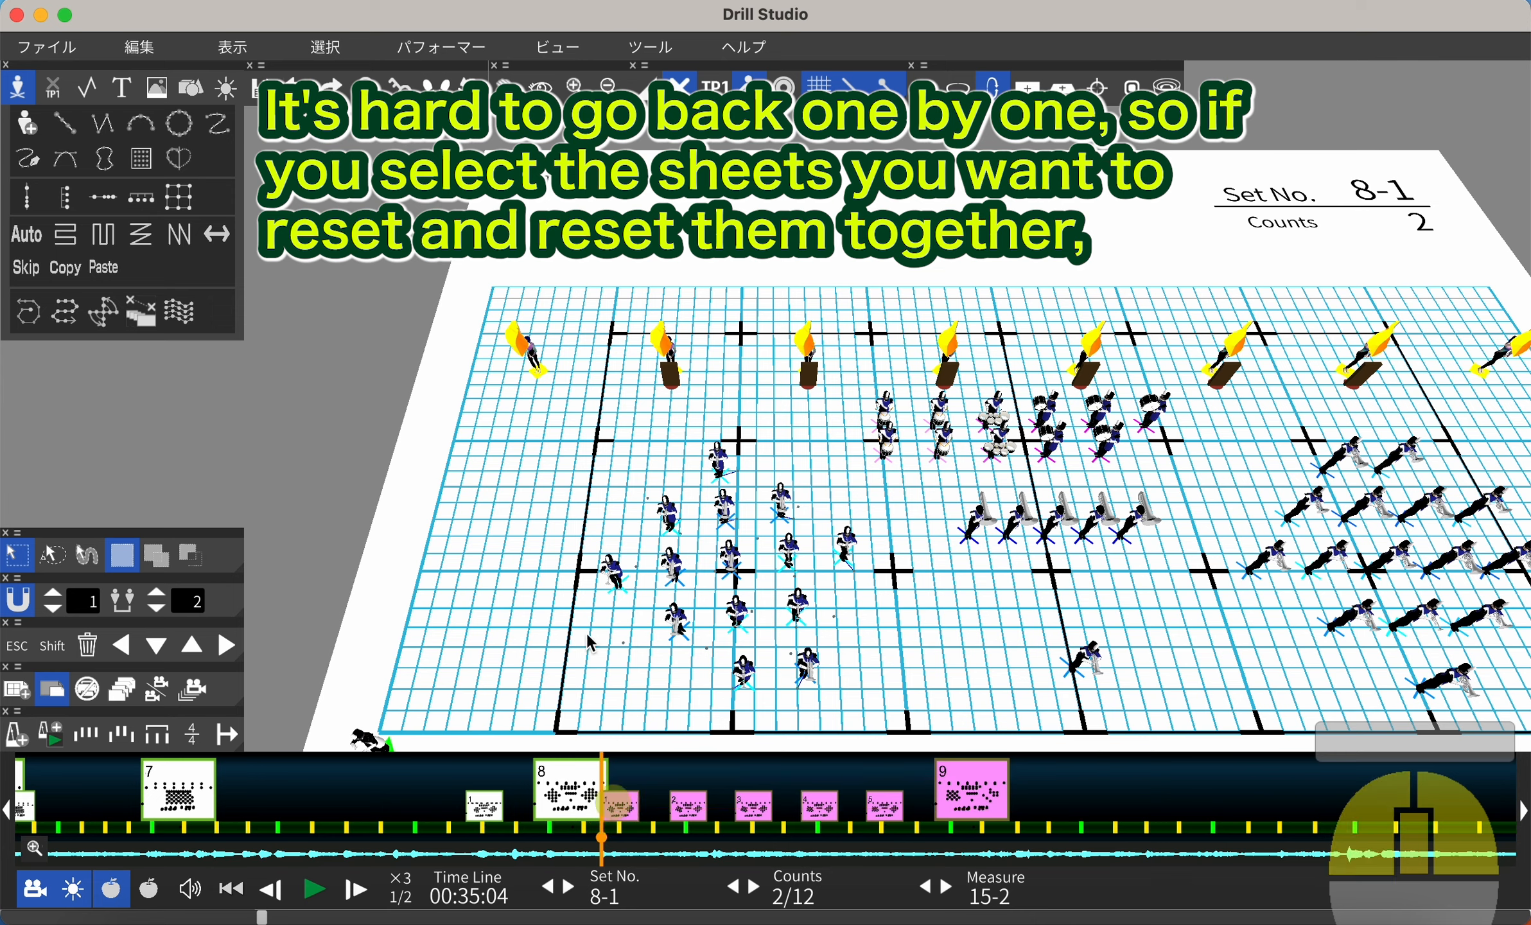
pyautogui.moveTo(559, 478); pyautogui.dragTo(867, 697)
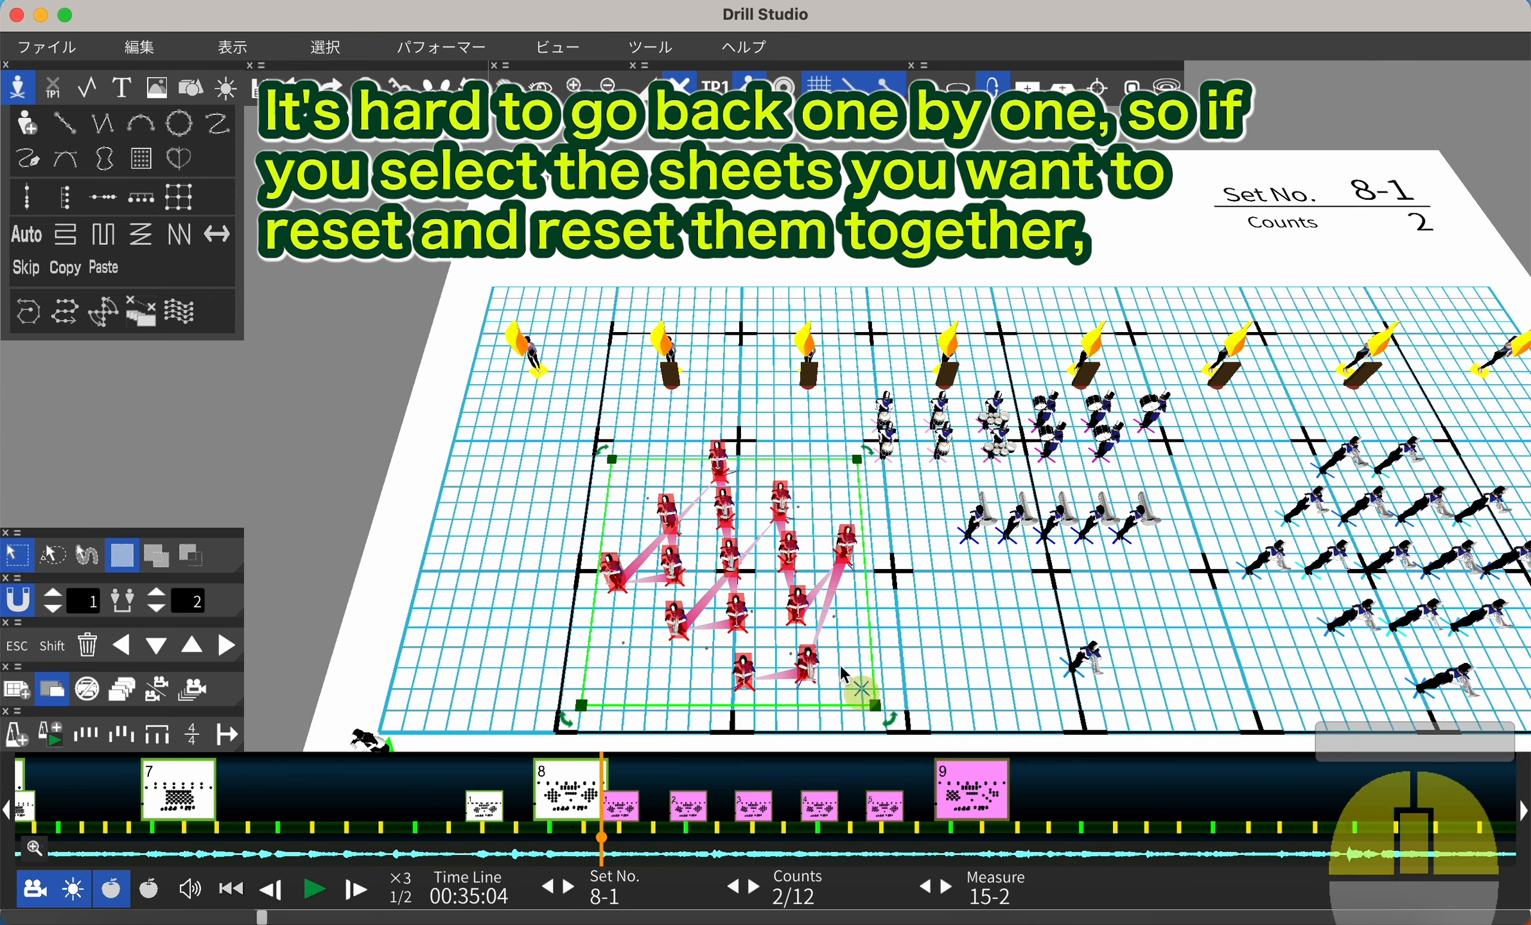
pyautogui.click(471, 90)
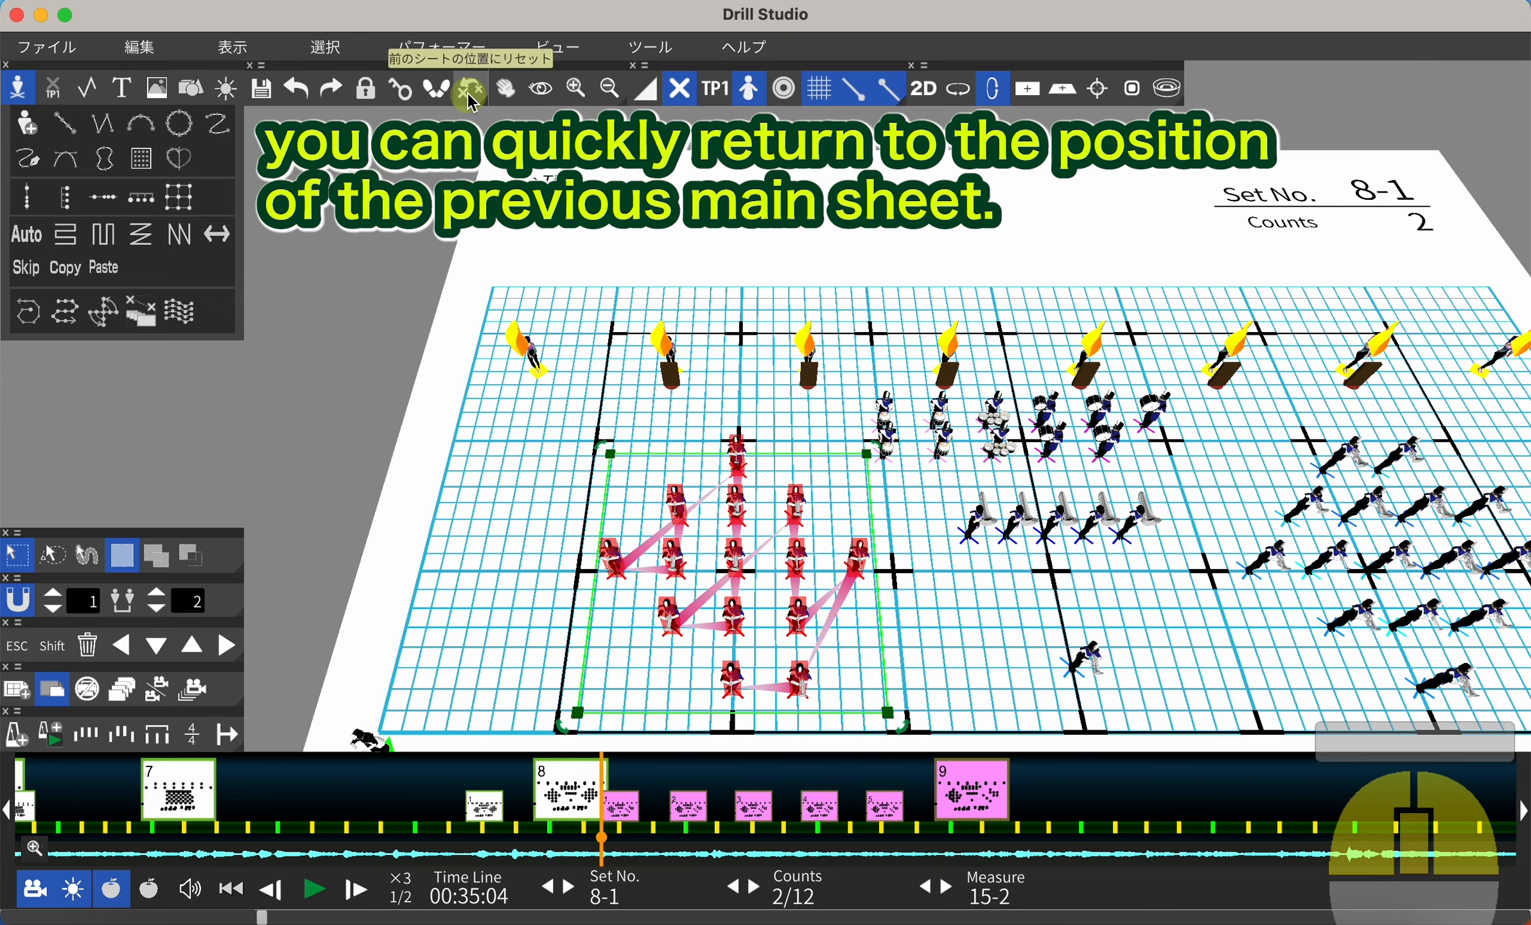
pyautogui.click(528, 653)
pyautogui.click(547, 838)
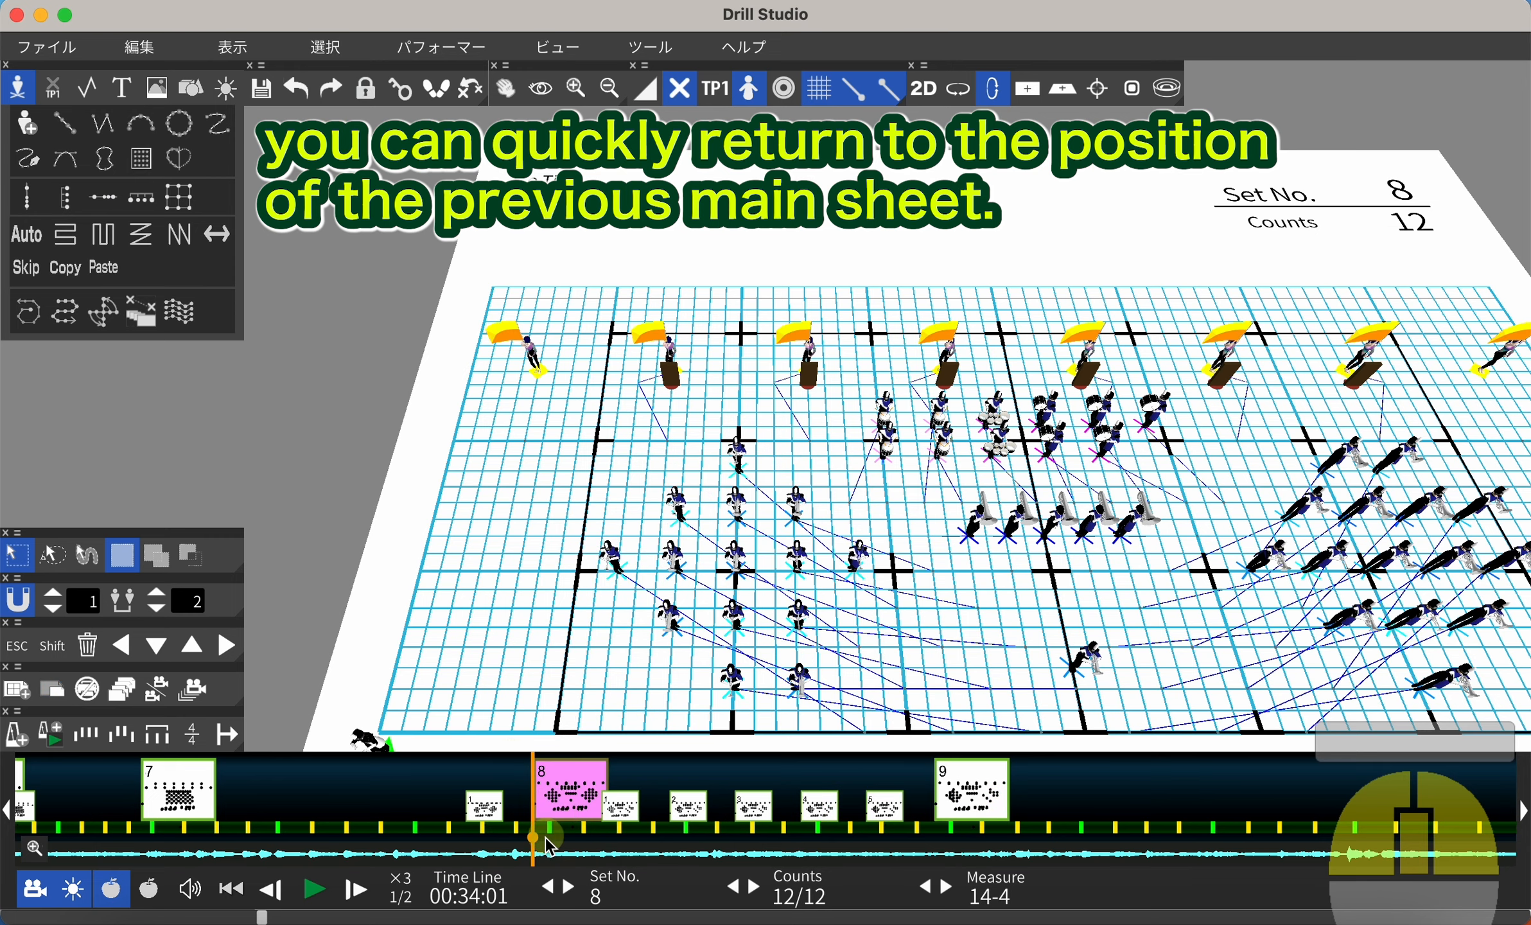
pyautogui.moveTo(540, 845); pyautogui.dragTo(938, 825)
# Step: Shift the left block's front-row performer toward midfield on sub-sheets 8-1 to 8-5 and sheet 9 together, and check the movement from sheet 8
pyautogui.moveTo(1077, 772); pyautogui.dragTo(664, 767)
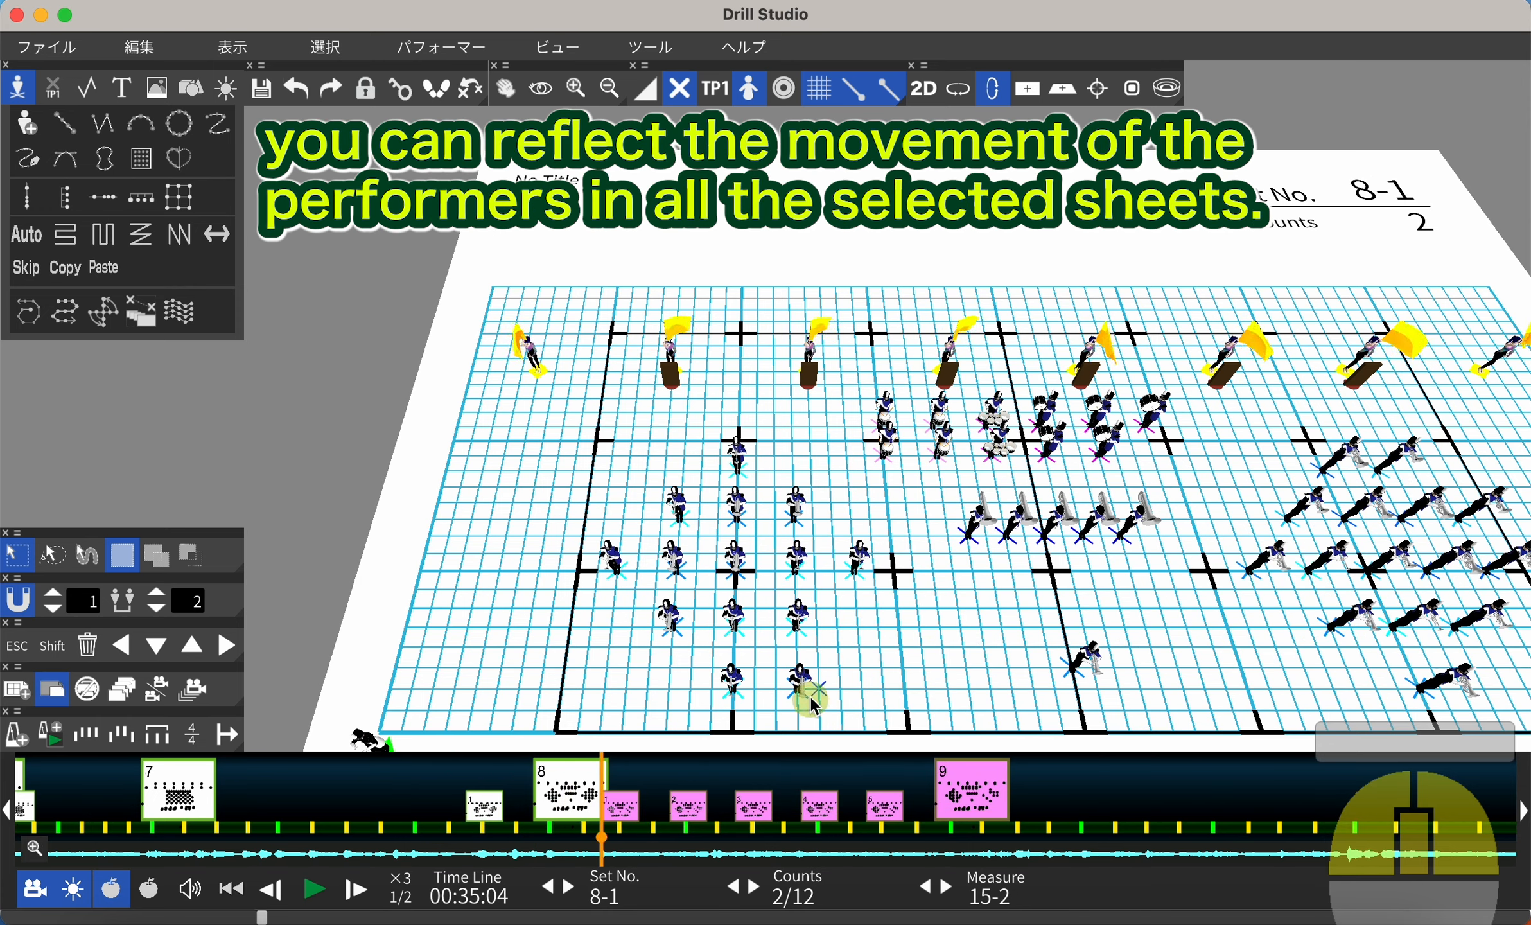
pyautogui.moveTo(798, 689); pyautogui.dragTo(709, 668)
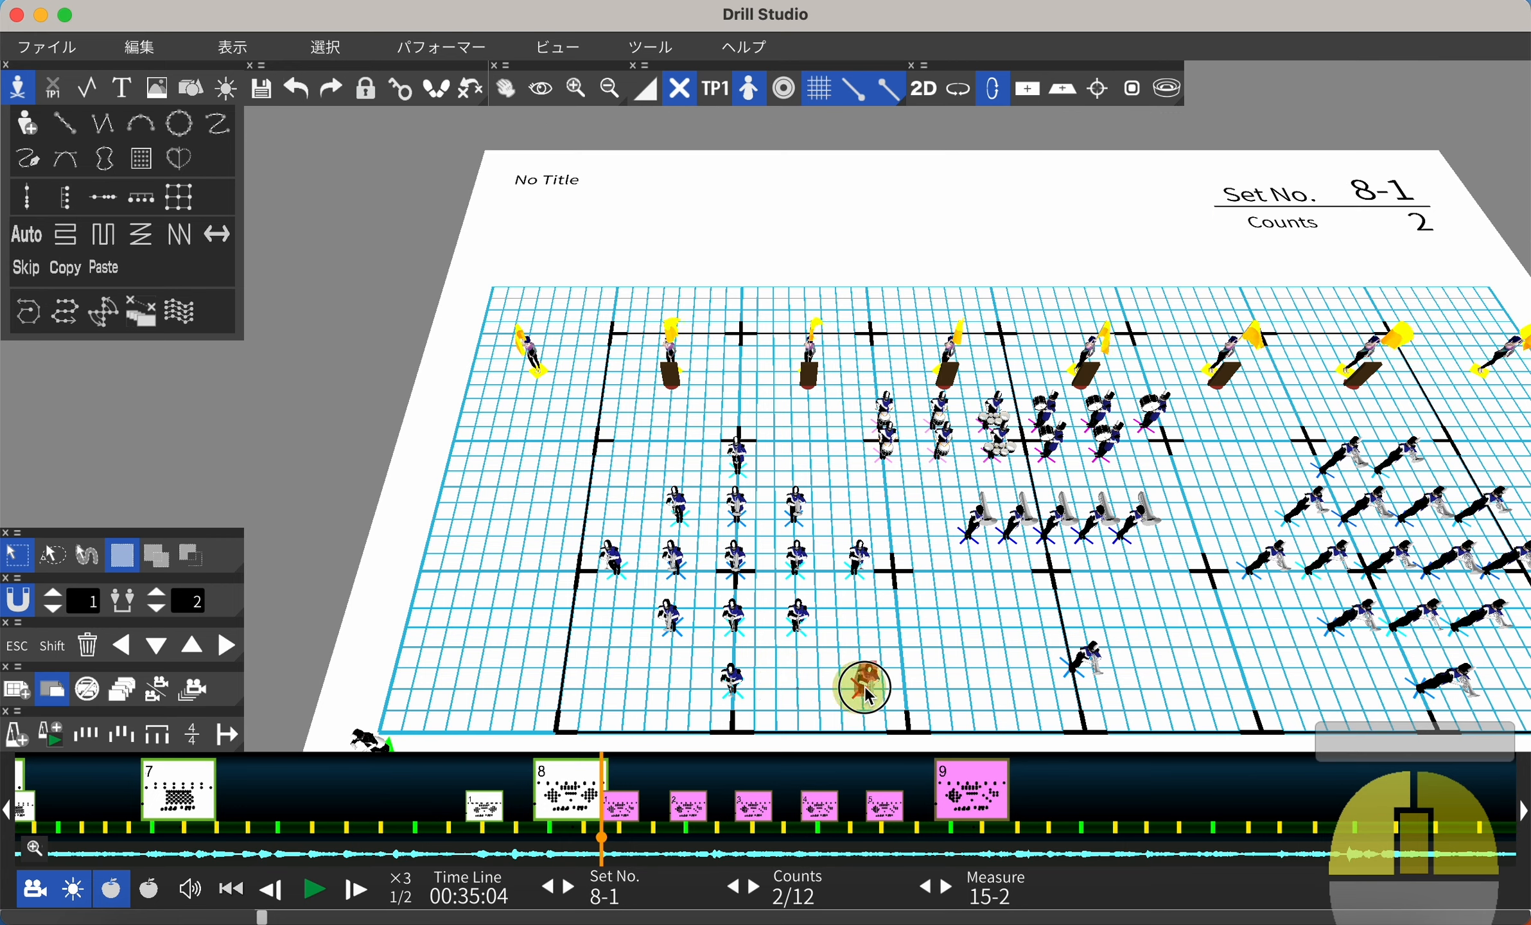
pyautogui.moveTo(898, 686); pyautogui.dragTo(897, 686)
pyautogui.click(568, 787)
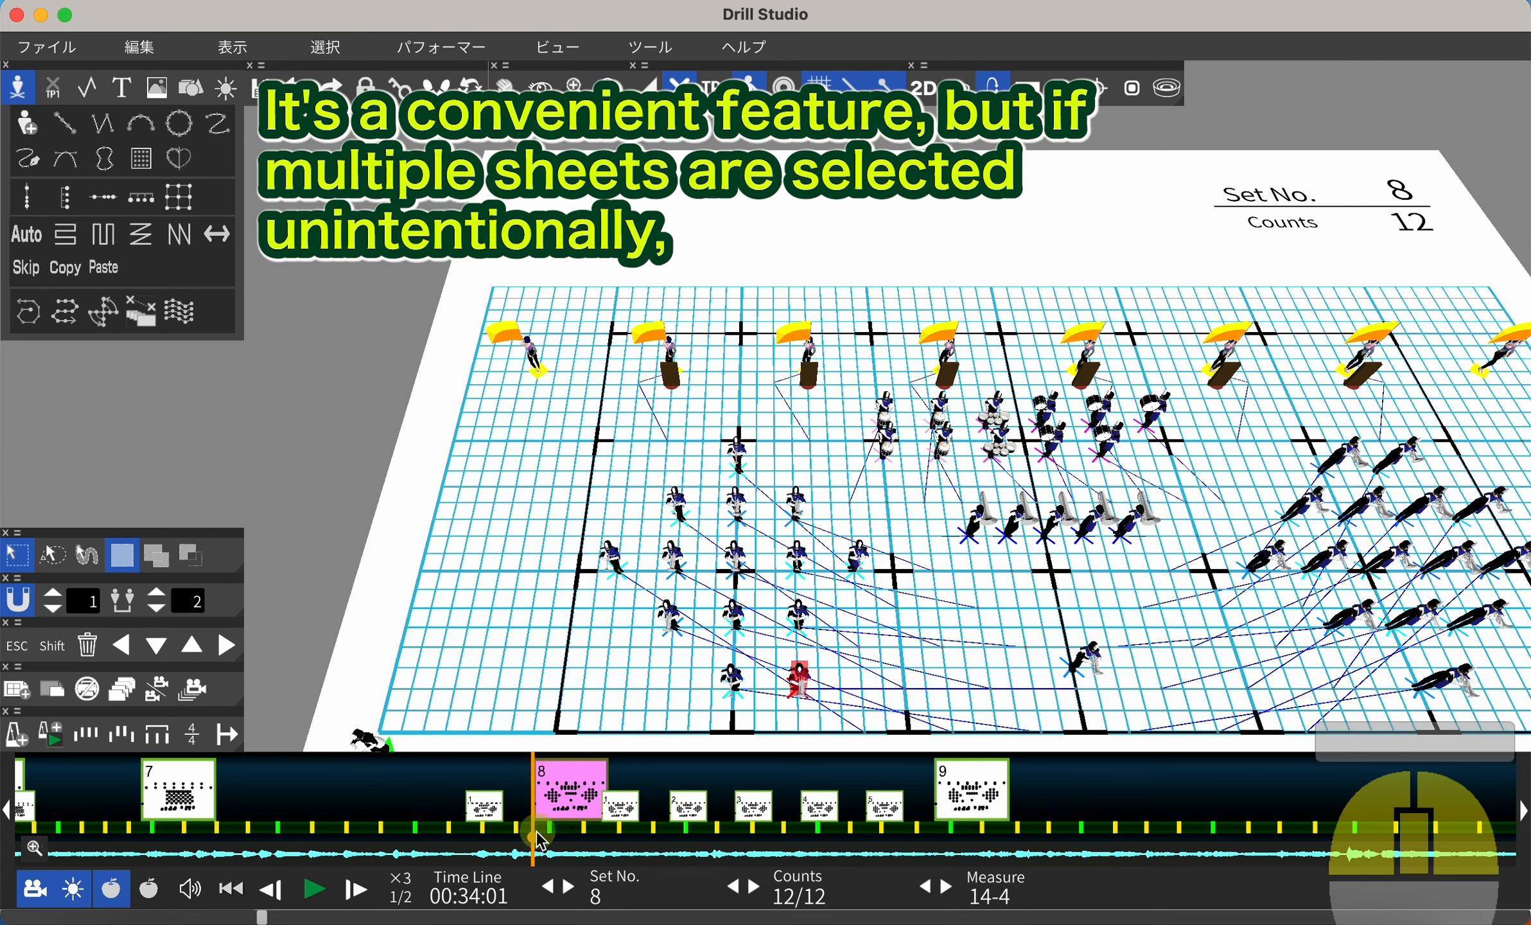
pyautogui.moveTo(535, 837); pyautogui.dragTo(933, 841)
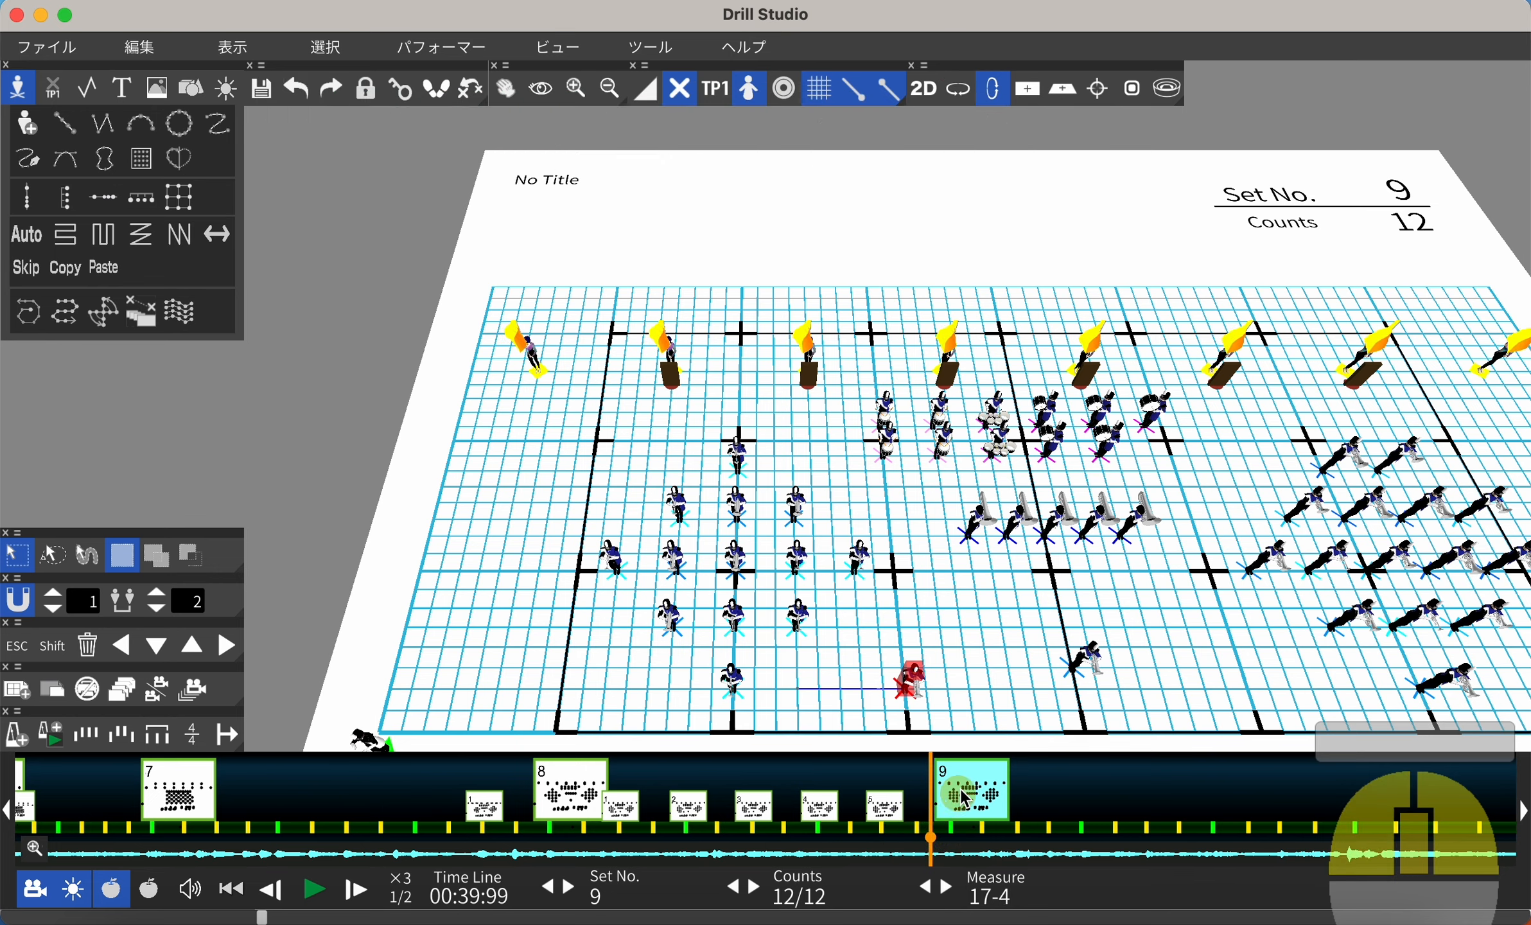
pyautogui.click(995, 770)
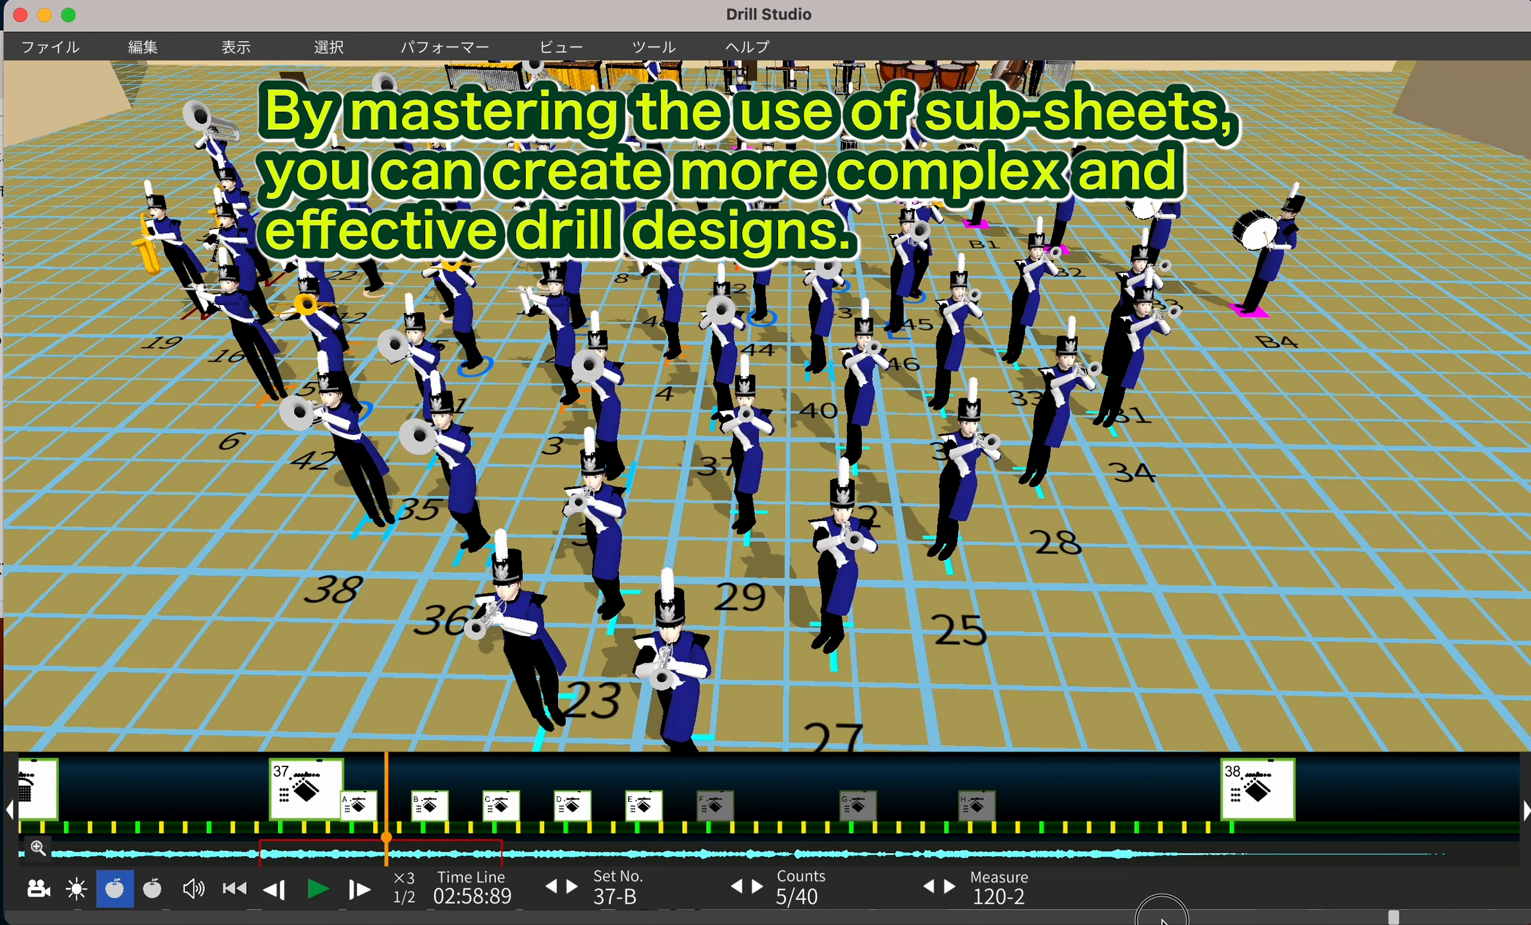
# Step: Play back the finished sample drill from around sheet 33 to examine how its sub-sheets shape the movement
pyautogui.moveTo(475, 861); pyautogui.dragTo(1361, 883)
pyautogui.moveTo(200, 861); pyautogui.dragTo(559, 873)
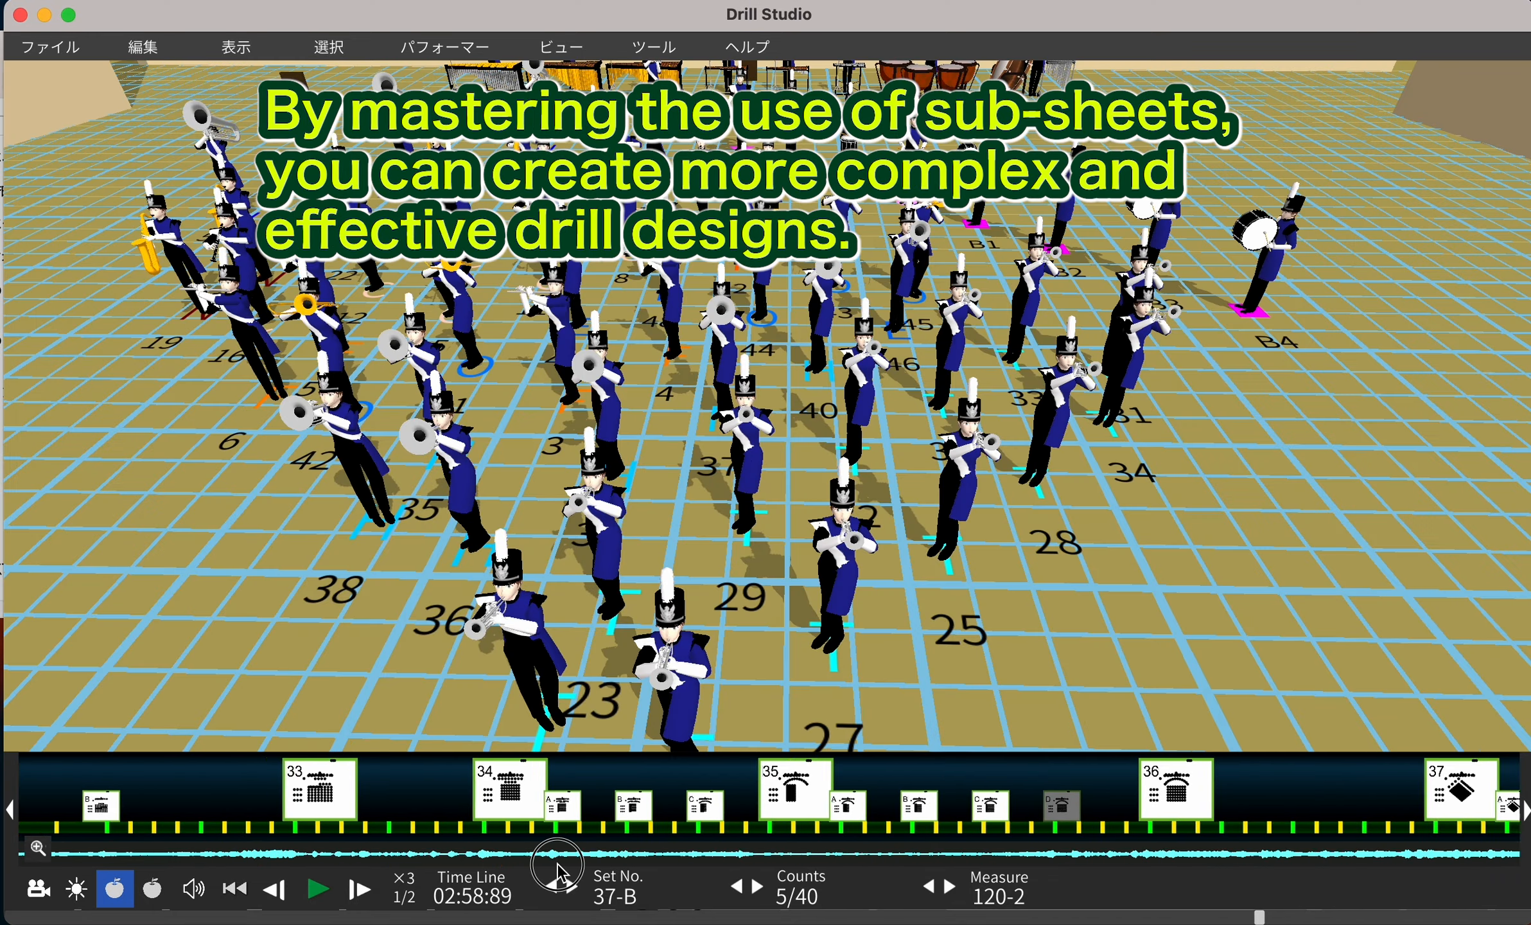
pyautogui.click(356, 808)
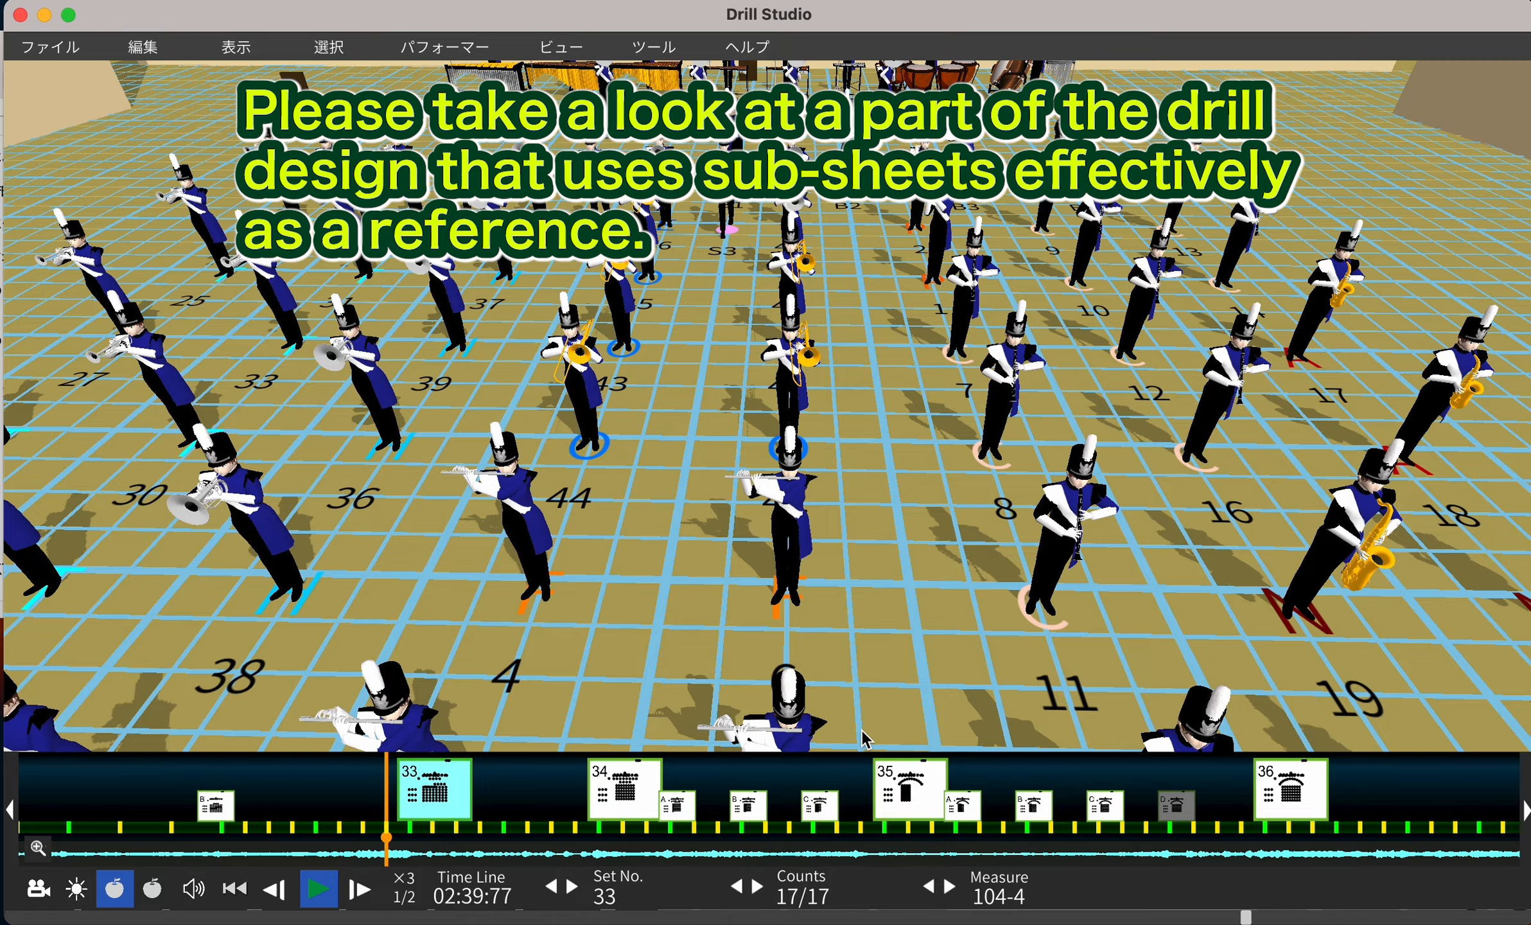
pyautogui.press('space')
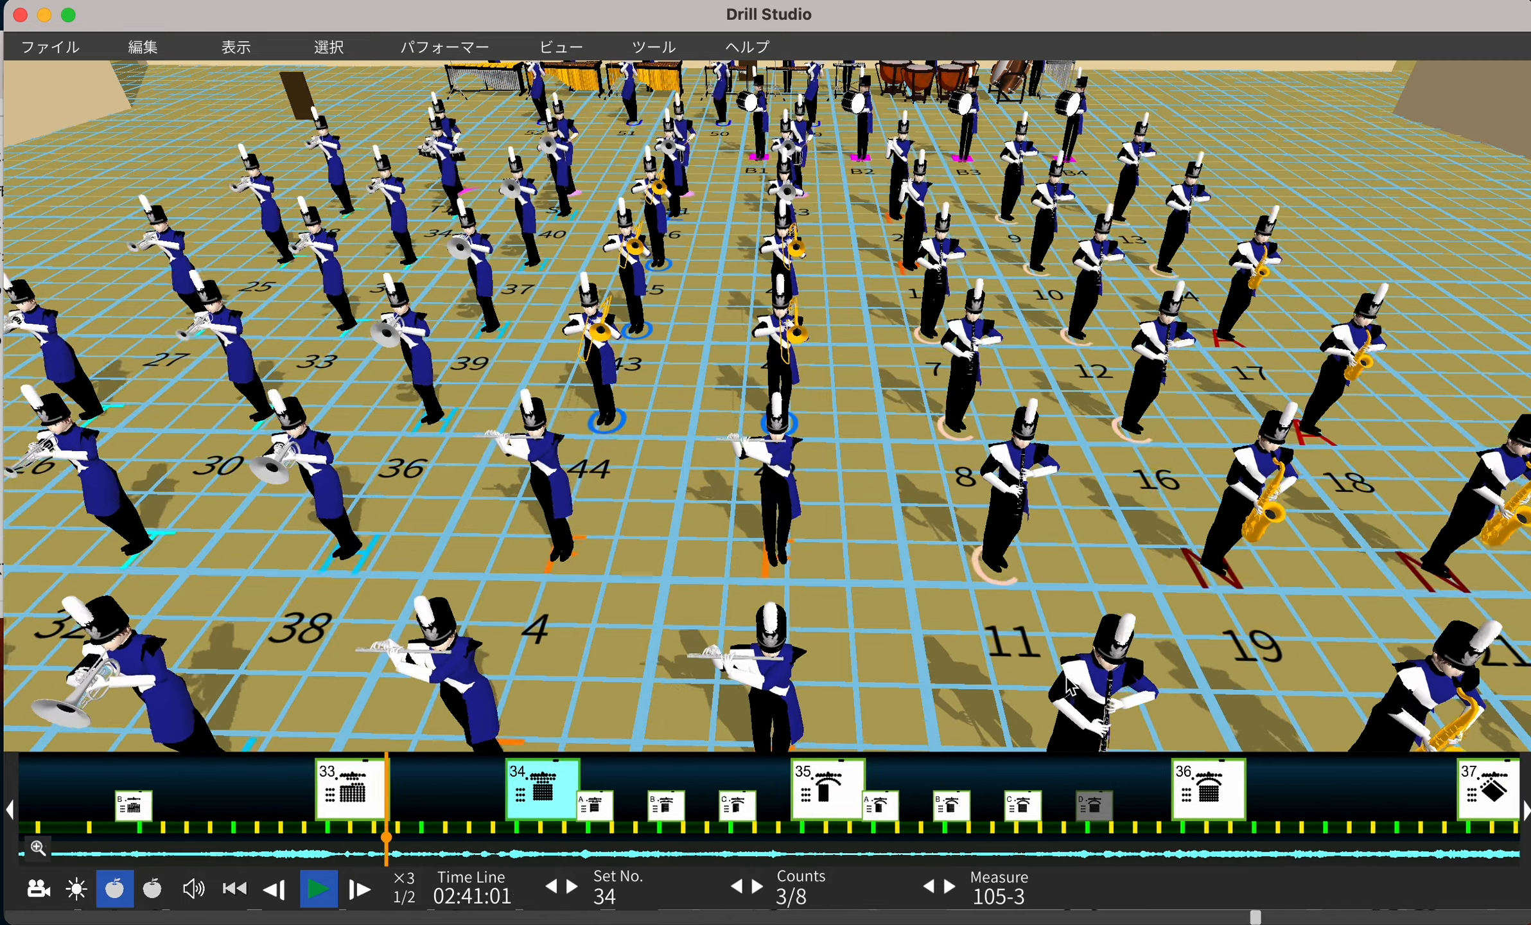